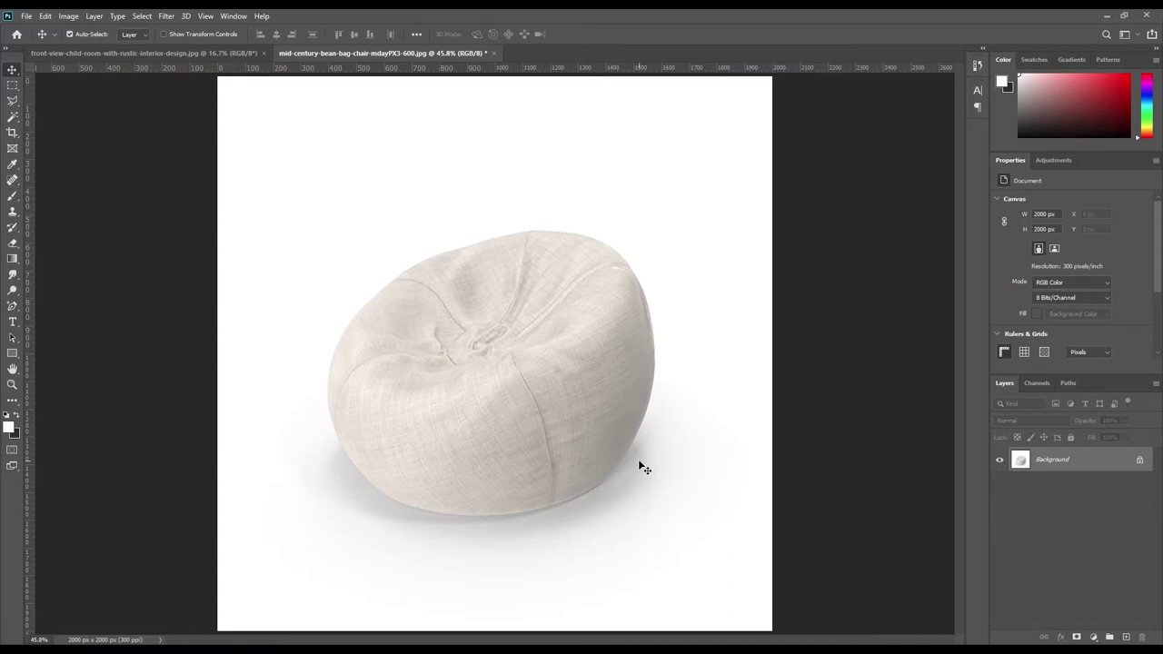
# - Pick the Add Anchor Point Tool, zoom in, and start the outline path along the bean bag's top edge
pyautogui.click(13, 306)
pyautogui.click(36, 312)
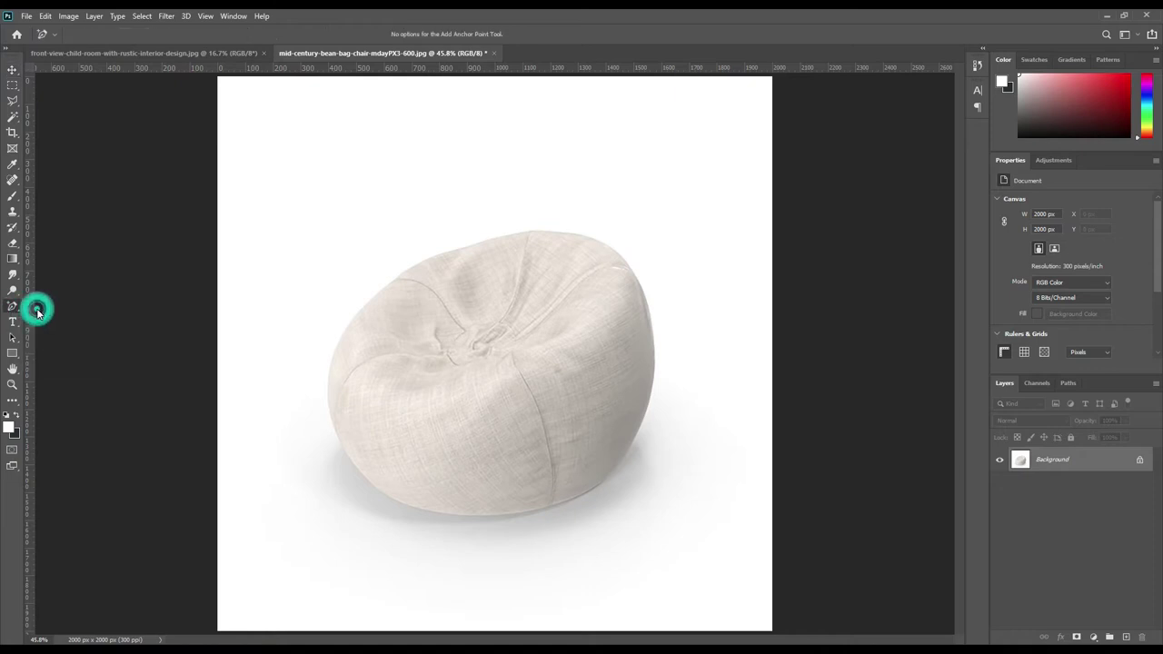
pyautogui.scroll(5, 399, 277)
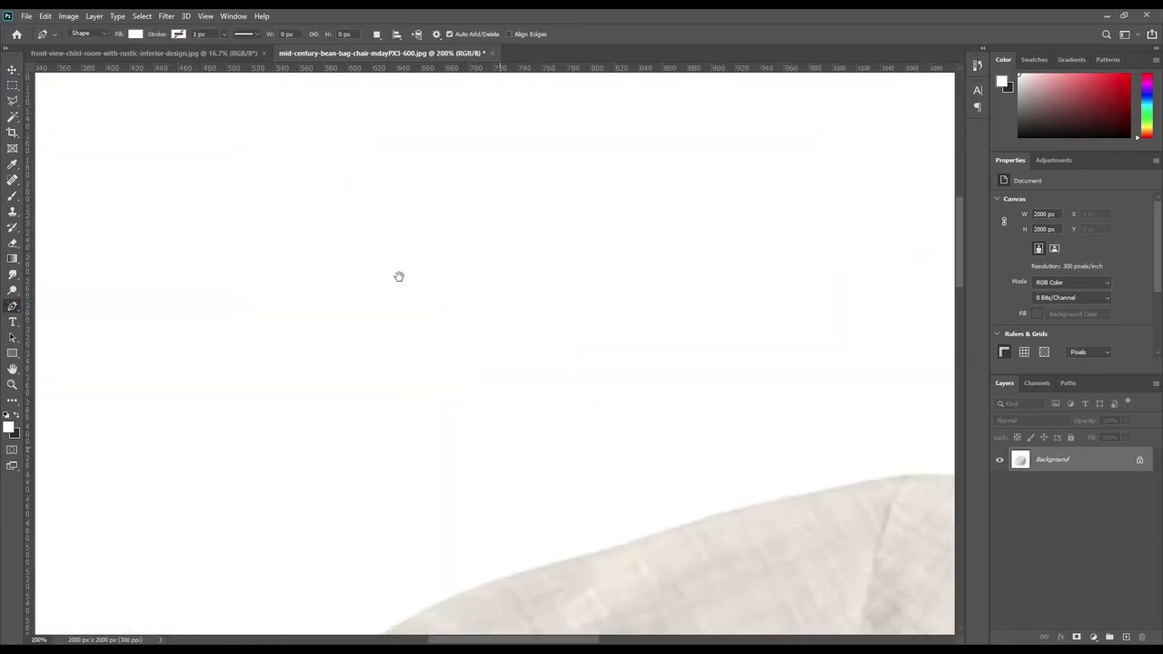
pyautogui.click(439, 553)
pyautogui.moveTo(464, 421); pyautogui.dragTo(264, 405)
pyautogui.moveTo(758, 460)
pyautogui.mouseDown()
pyautogui.moveTo(397, 228)
pyautogui.moveTo(299, 423)
pyautogui.mouseUp()
pyautogui.moveTo(571, 339); pyautogui.dragTo(539, 344)
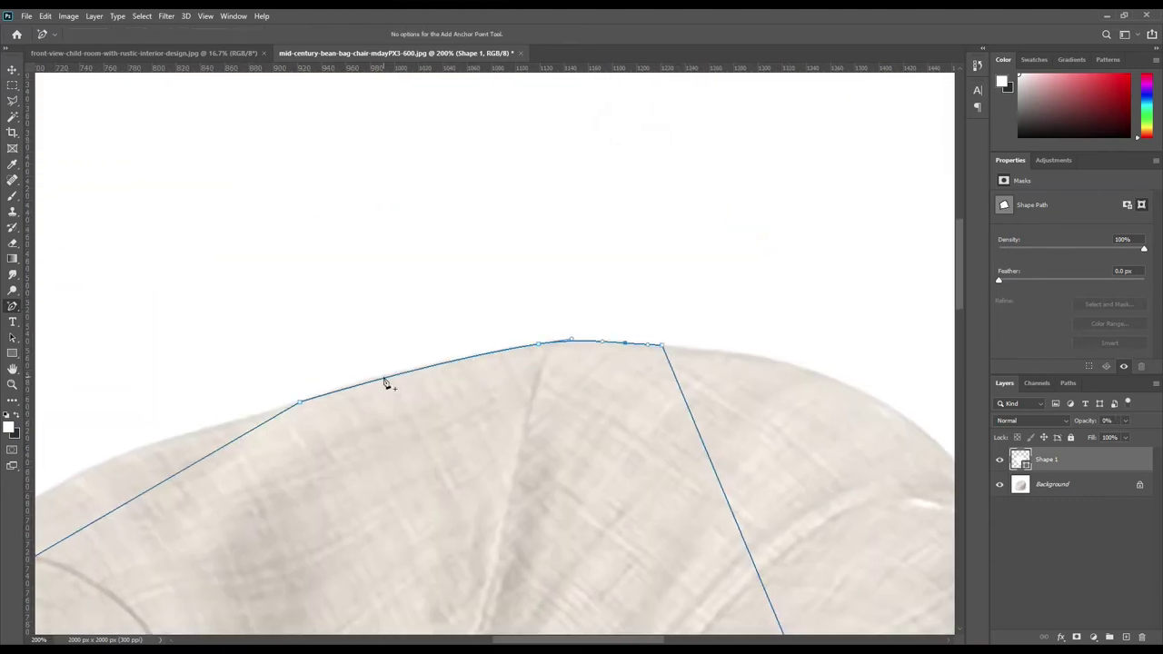
# - Bend the path's long straight segment and curve it along the chair's left and lower-left edges
pyautogui.scroll(-3, 385, 382)
pyautogui.moveTo(410, 384); pyautogui.dragTo(498, 353)
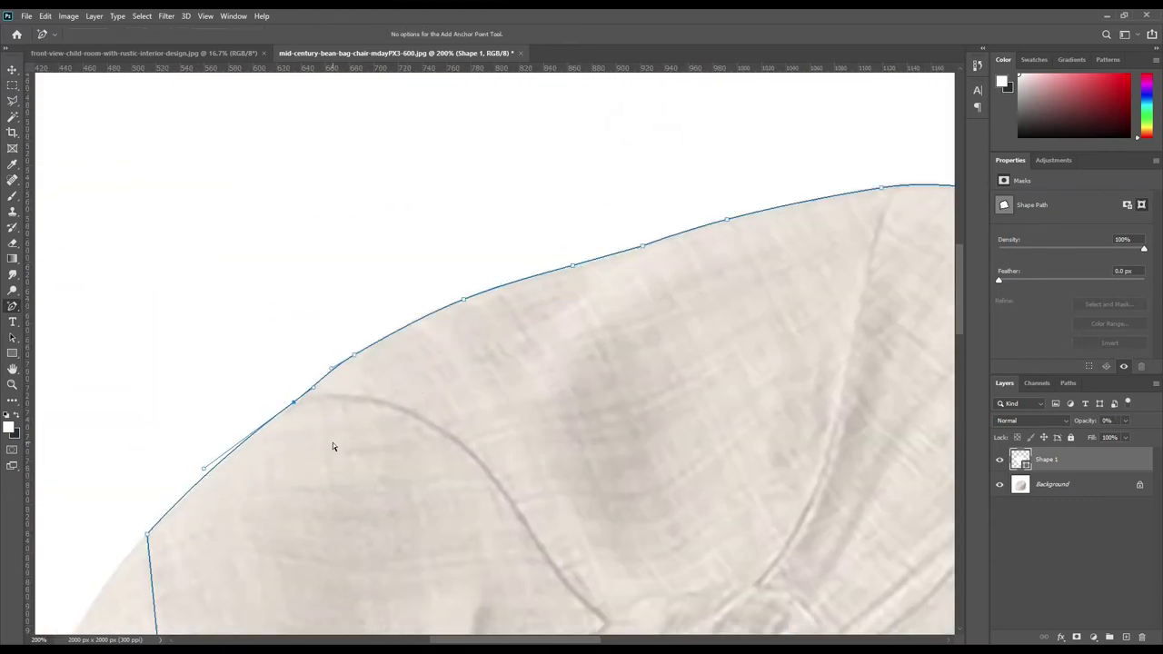
pyautogui.scroll(-5, 332, 446)
pyautogui.moveTo(450, 454); pyautogui.dragTo(278, 466)
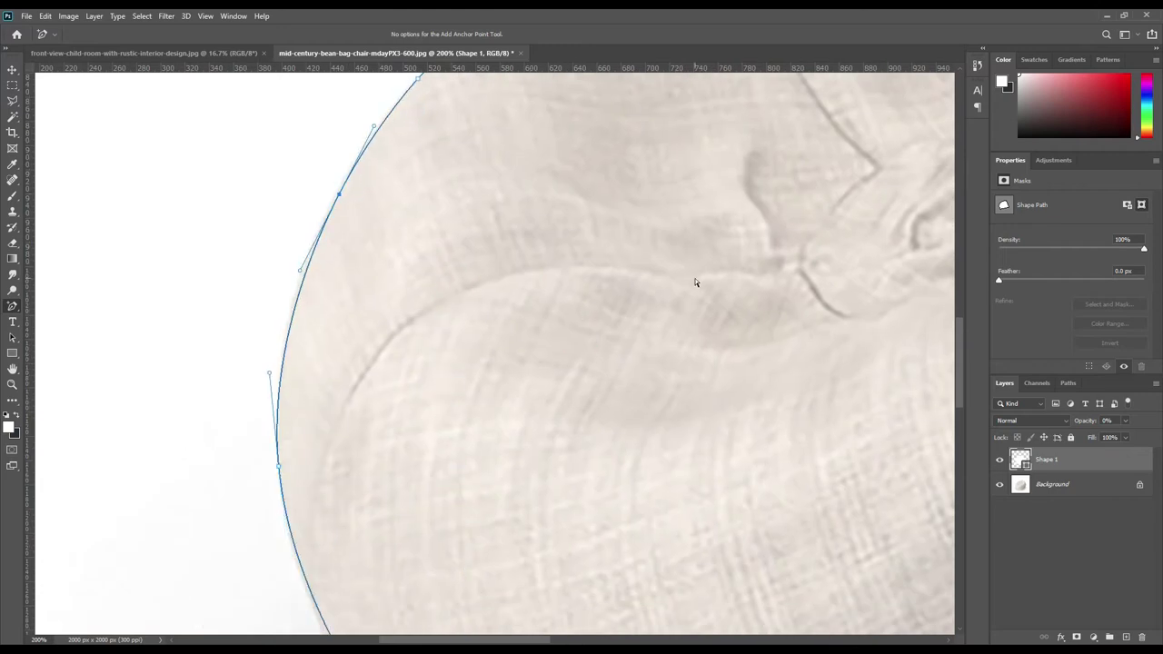
pyautogui.scroll(-5, 514, 410)
pyautogui.moveTo(273, 401); pyautogui.dragTo(265, 390)
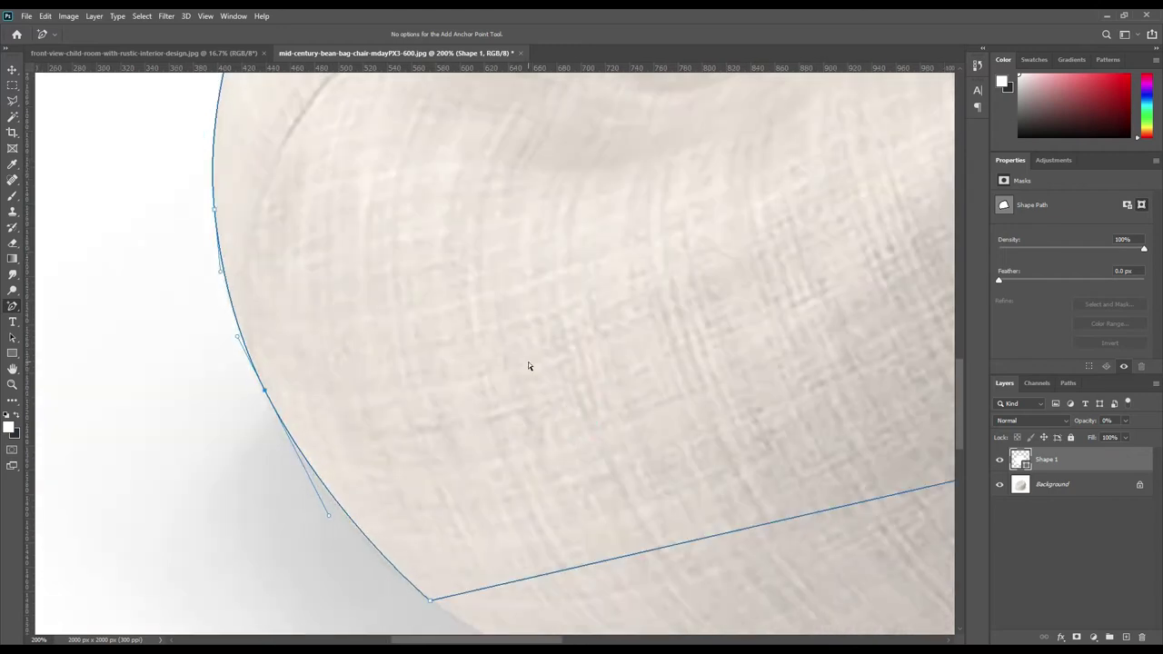
# - Curve the path along the lower-right, bottom and right edges, adding anchors on the bottom and upper right
pyautogui.hscroll(10, 527, 366)
pyautogui.moveTo(376, 299); pyautogui.dragTo(379, 488)
pyautogui.moveTo(644, 317); pyautogui.dragTo(698, 296)
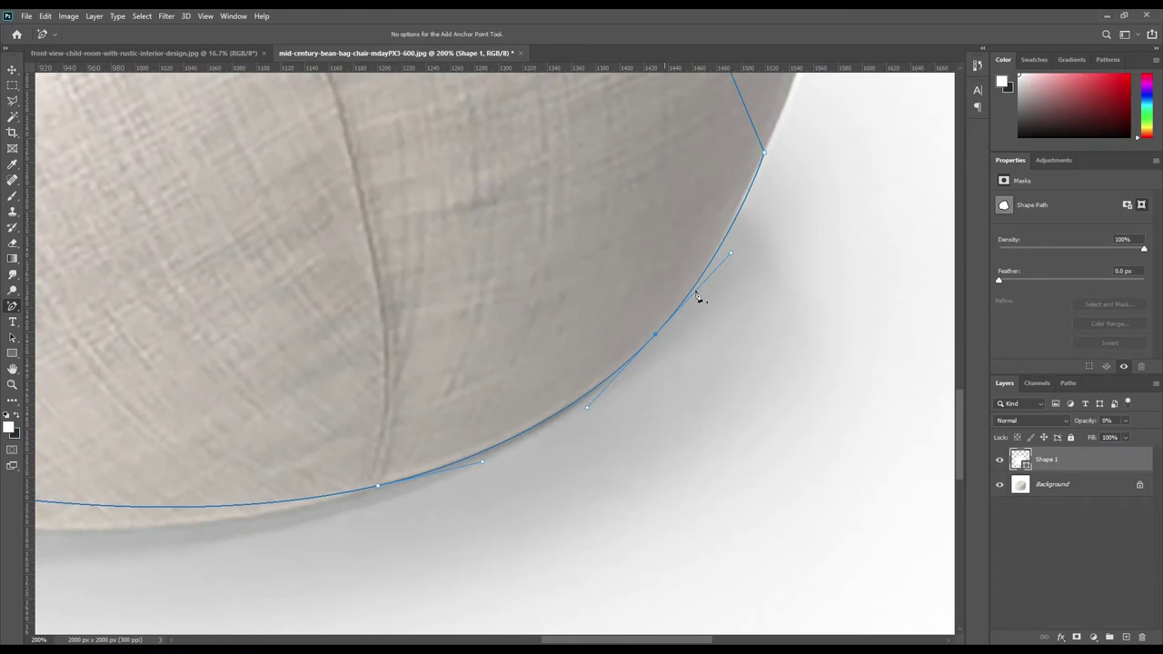
pyautogui.scroll(-2, 425, 281)
pyautogui.hscroll(-10, 425, 280)
pyautogui.hscroll(5, 306, 408)
pyautogui.click(417, 424)
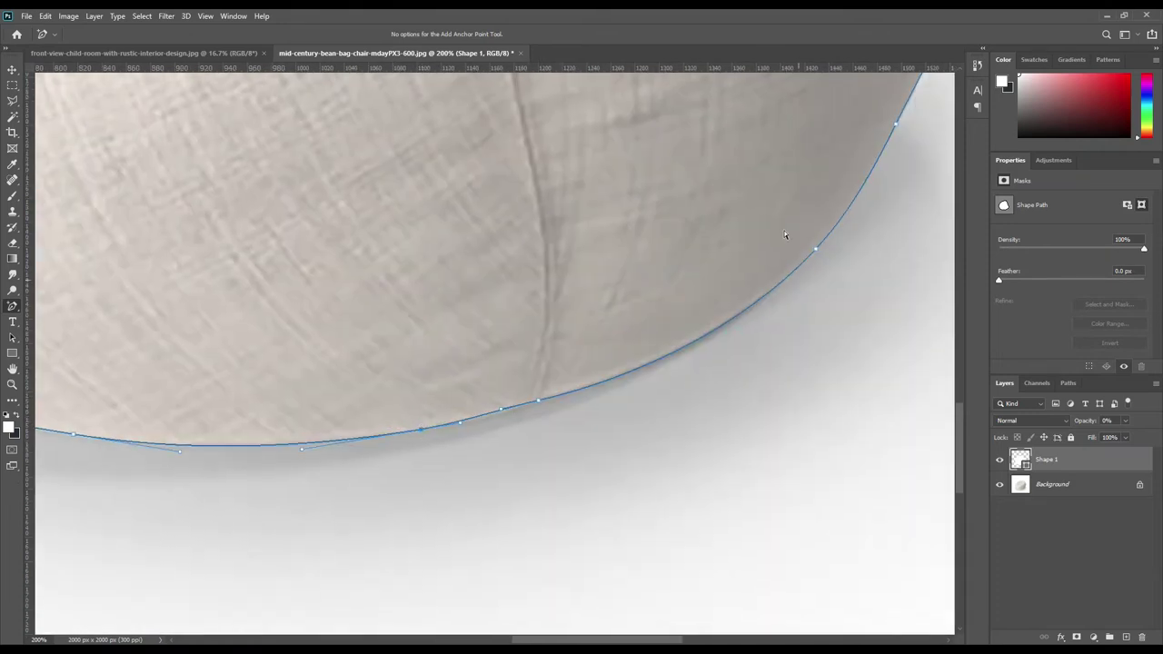
pyautogui.scroll(5, 527, 404)
pyautogui.hscroll(5, 527, 404)
pyautogui.scroll(1, 448, 330)
pyautogui.moveTo(541, 400); pyautogui.dragTo(729, 376)
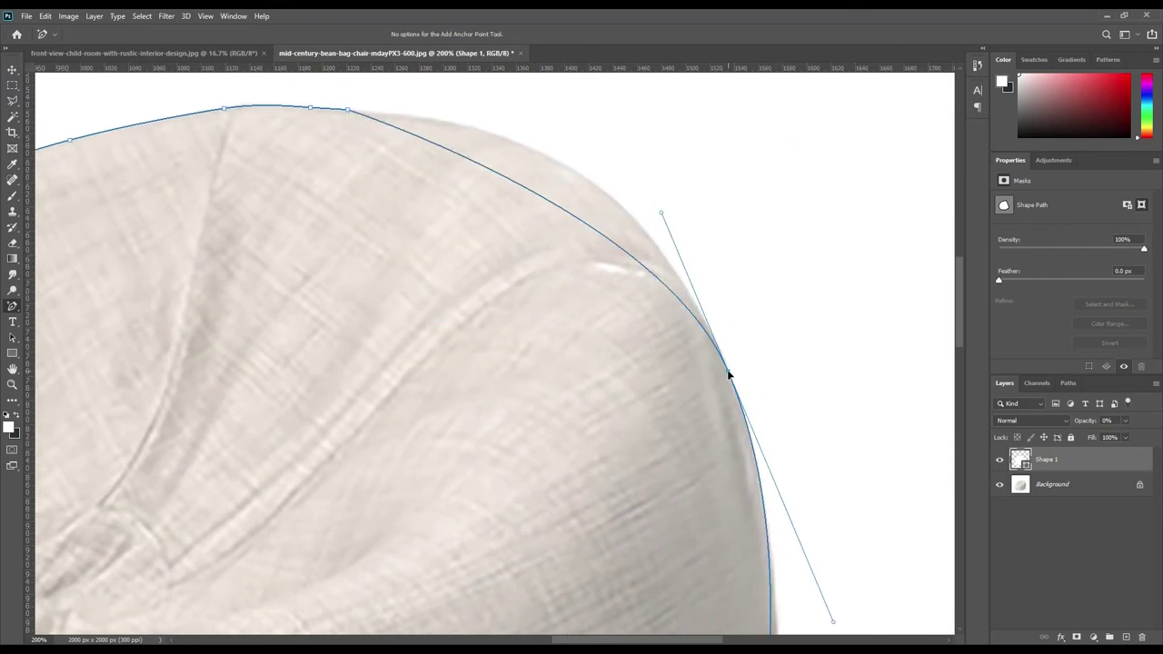
pyautogui.click(578, 174)
# - Add an anchor on the path's top edge and fit that segment to the chair
pyautogui.click(381, 112)
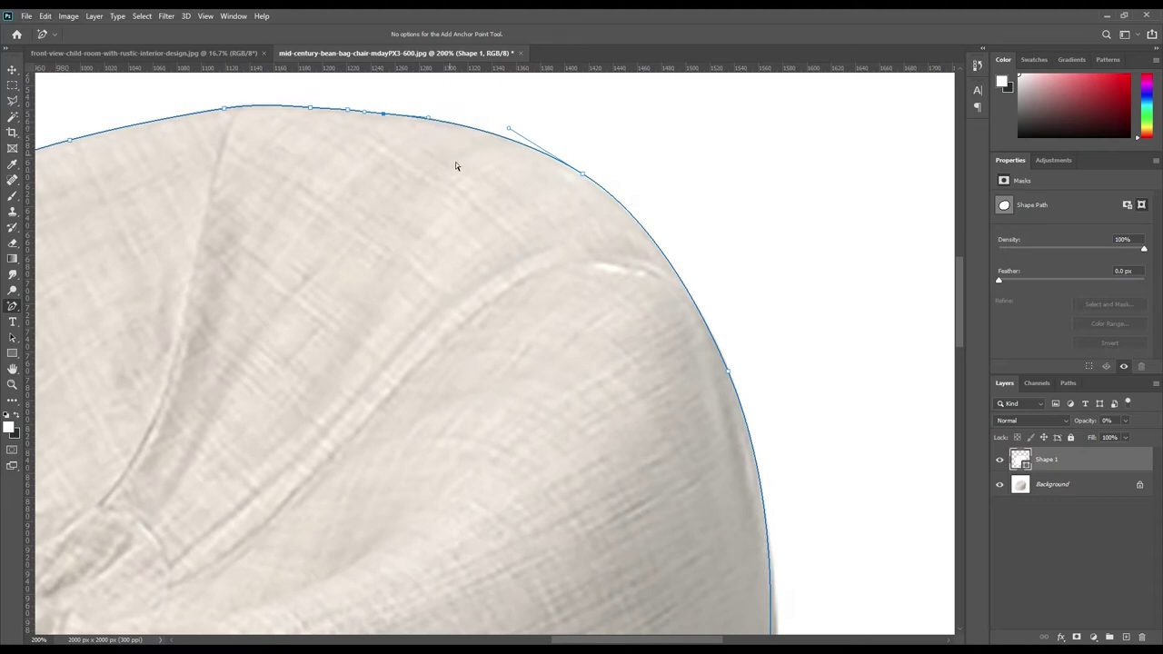
pyautogui.click(225, 111)
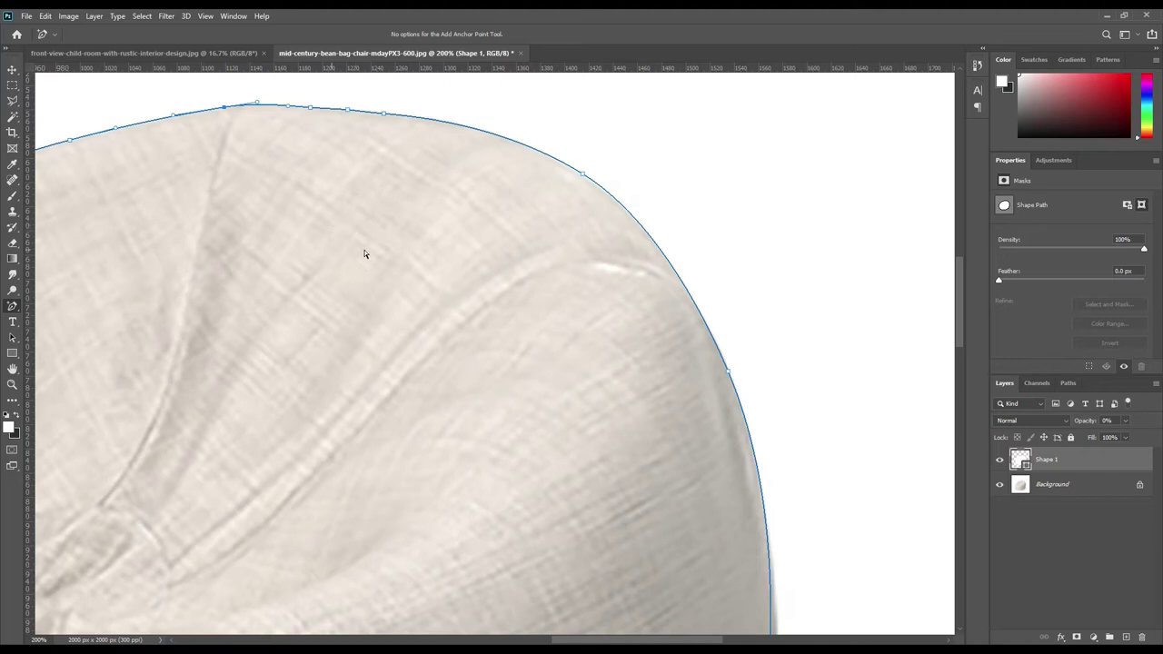
pyautogui.moveTo(822, 463)
pyautogui.mouseDown()
pyautogui.moveTo(641, 317)
pyautogui.moveTo(457, 239)
pyautogui.mouseUp()
# - Add anchors along the right edge, pulling and arrow-nudging them to match the chair's curve
pyautogui.click(398, 435)
pyautogui.moveTo(396, 432); pyautogui.dragTo(406, 438)
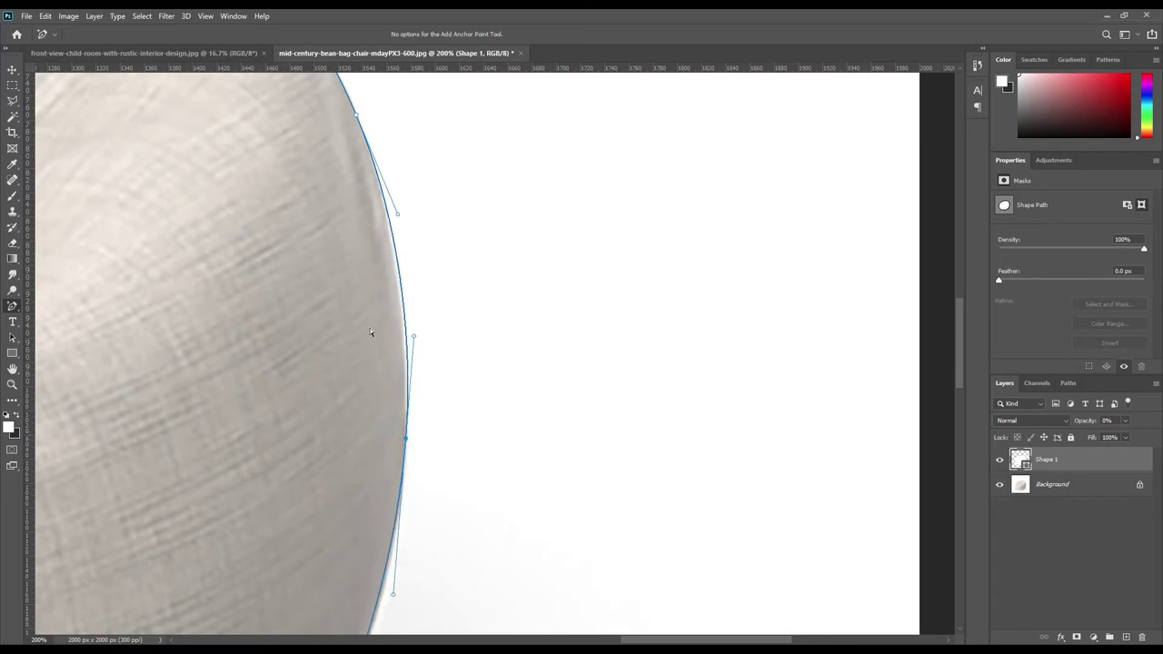
pyautogui.click(396, 250)
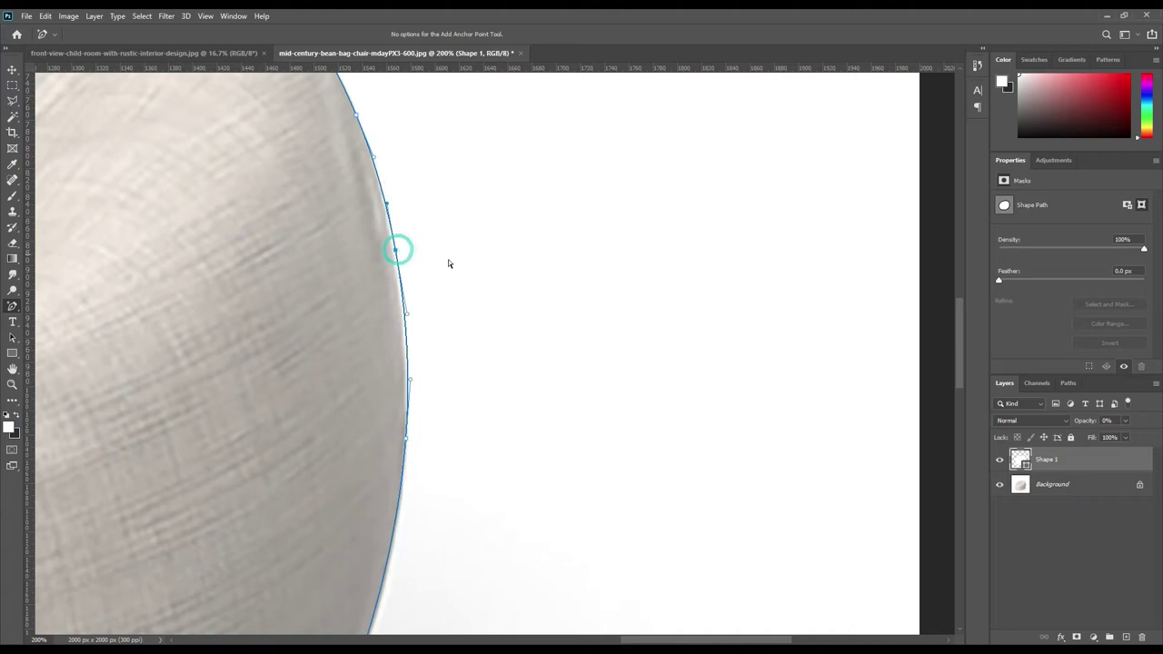
pyautogui.press('Left')
pyautogui.press('Left')
pyautogui.press('Left')
pyautogui.press('Left')
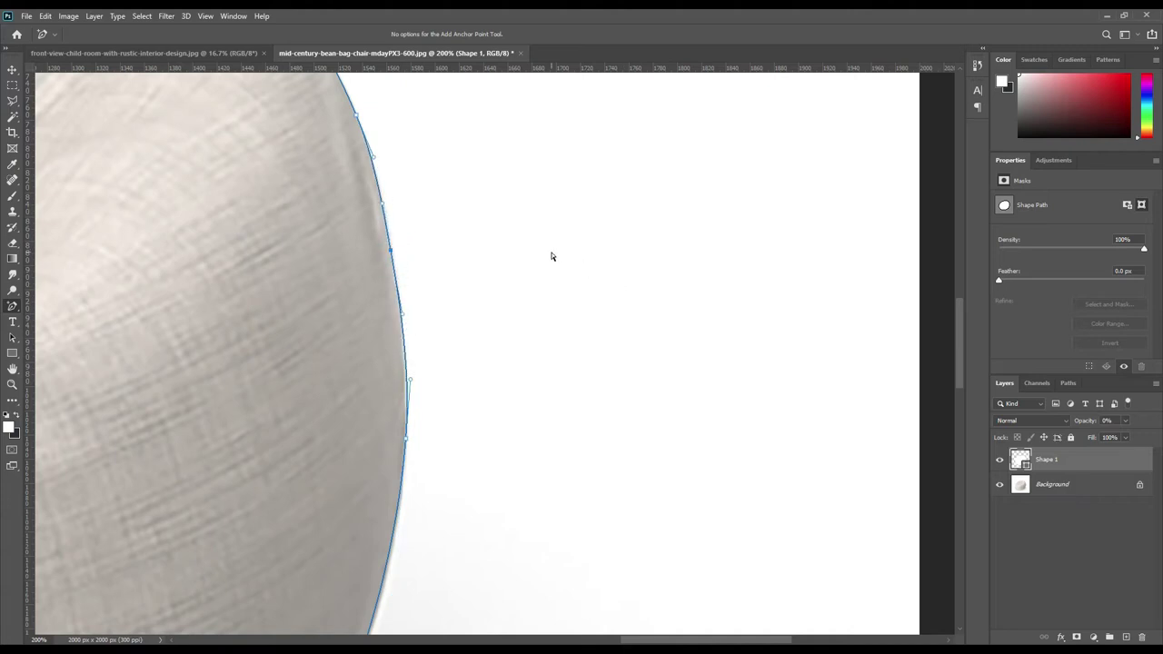
pyautogui.press('Right')
pyautogui.click(407, 372)
pyautogui.press('Left')
pyautogui.press('Left')
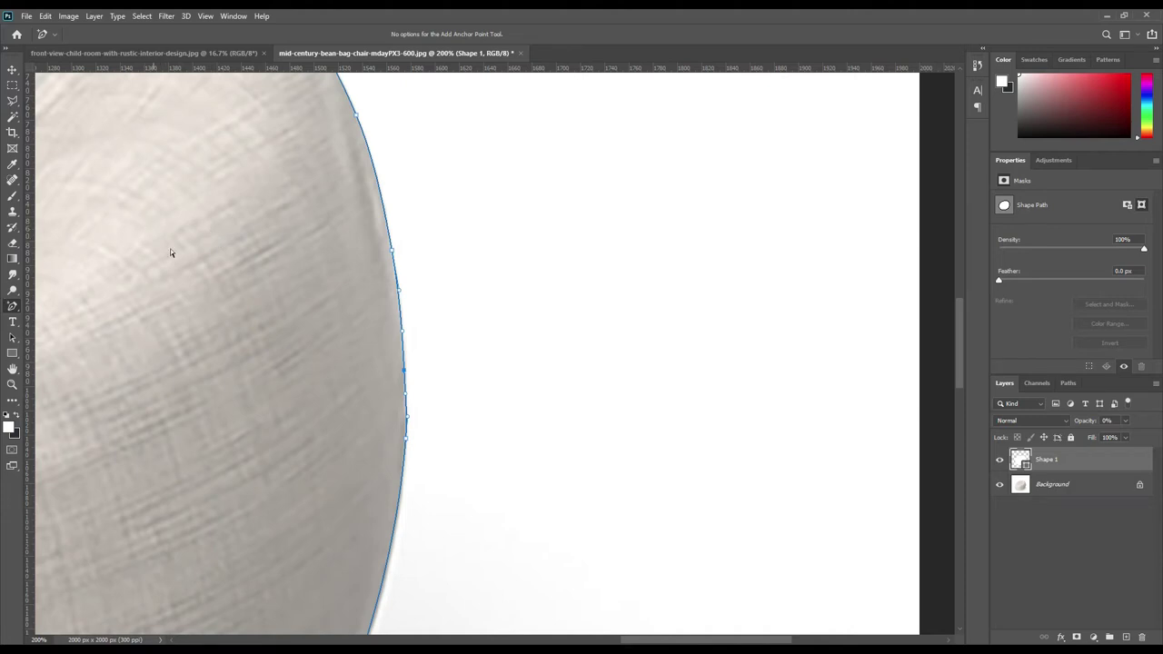
# - Add an anchor at the chair's lower edge, nudge it right, and pan along the lower right edge
pyautogui.click(398, 532)
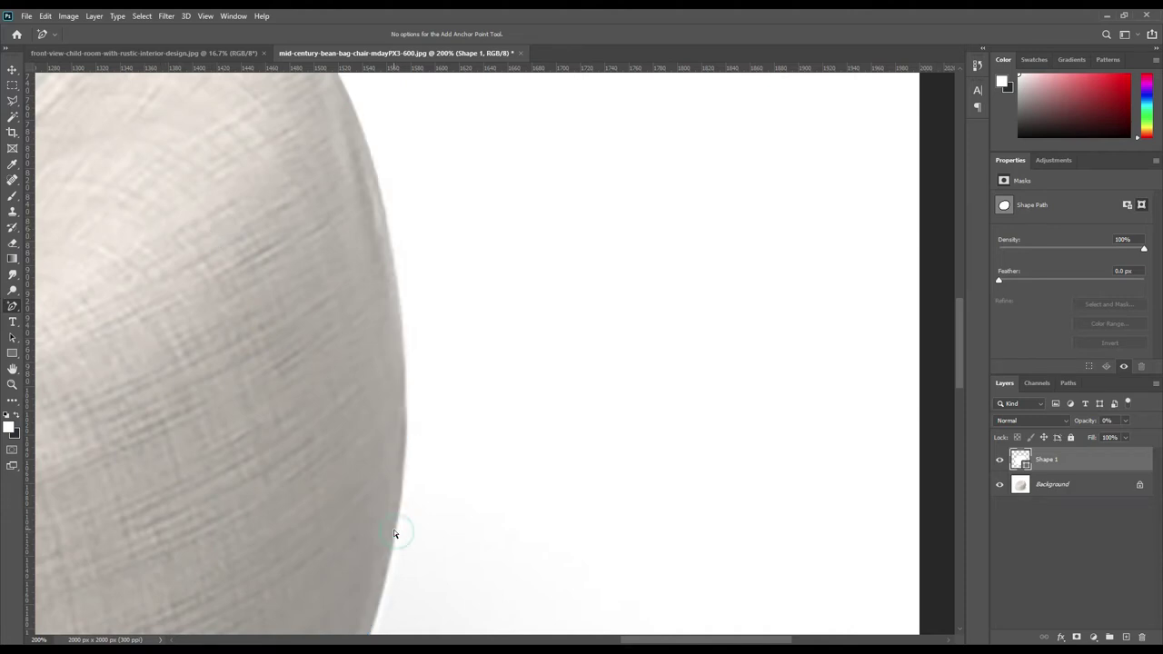
pyautogui.click(395, 528)
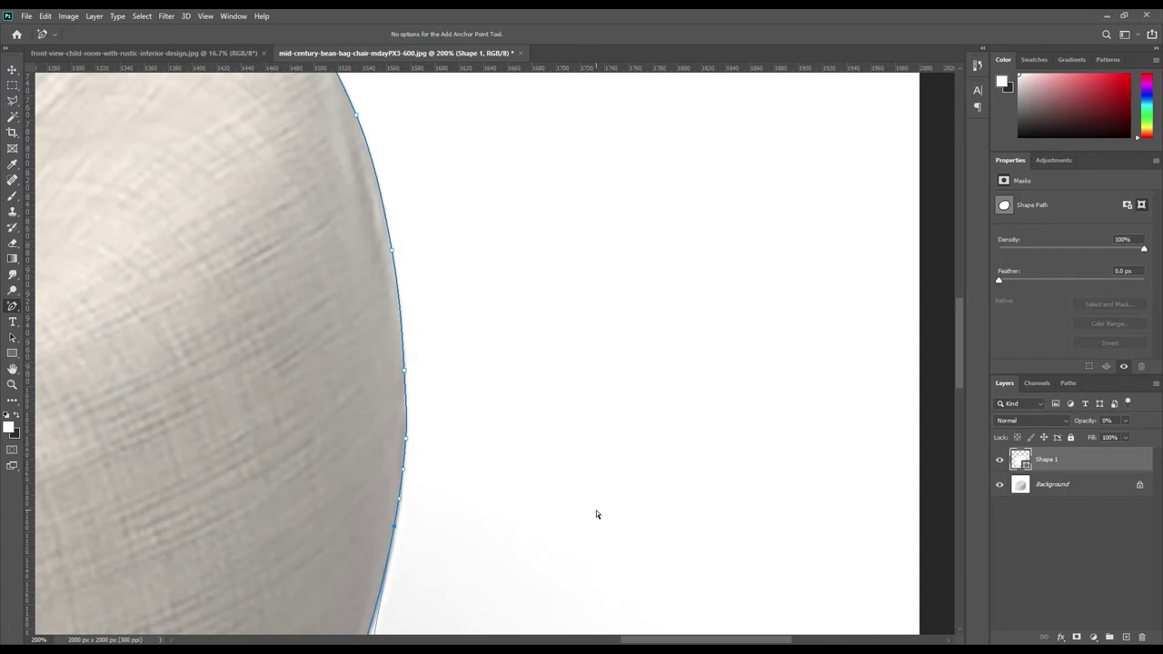
pyautogui.press('Right')
pyautogui.press('Right')
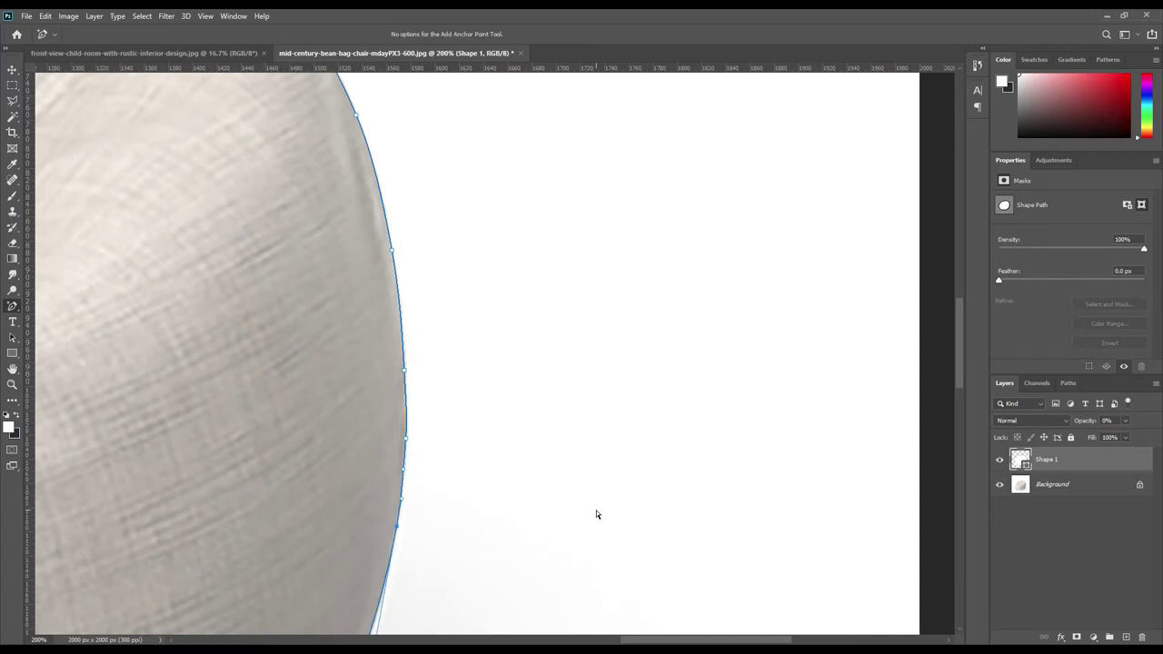
pyautogui.moveTo(532, 460); pyautogui.dragTo(627, 401)
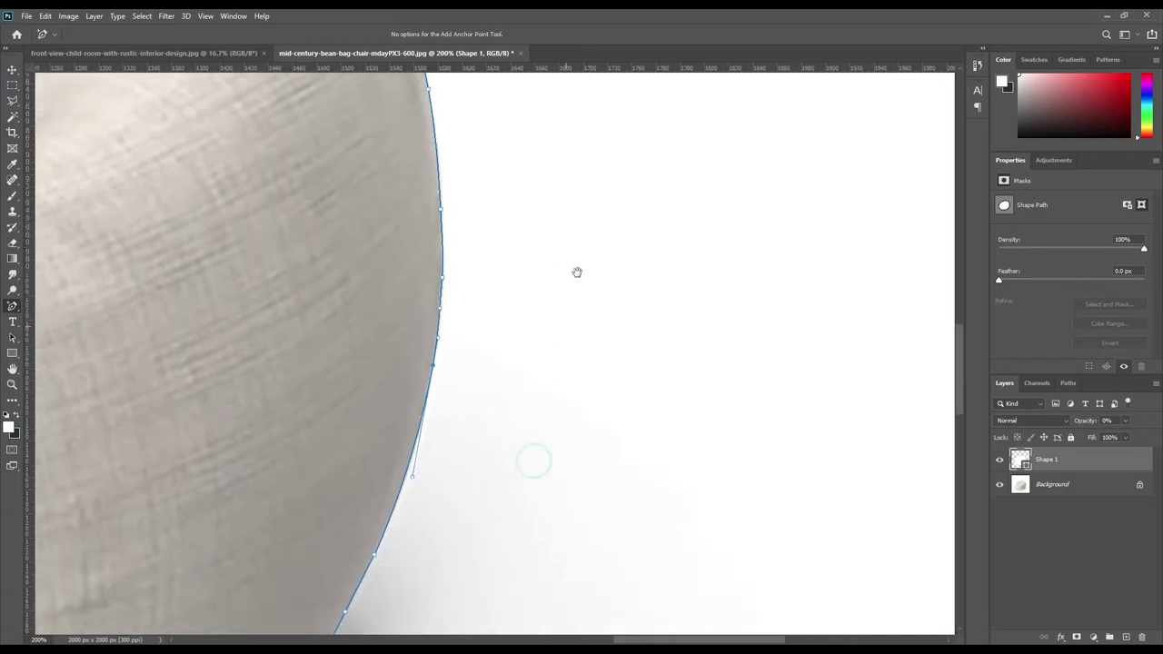
pyautogui.moveTo(679, 359); pyautogui.dragTo(706, 387)
pyautogui.moveTo(602, 478); pyautogui.dragTo(742, 327)
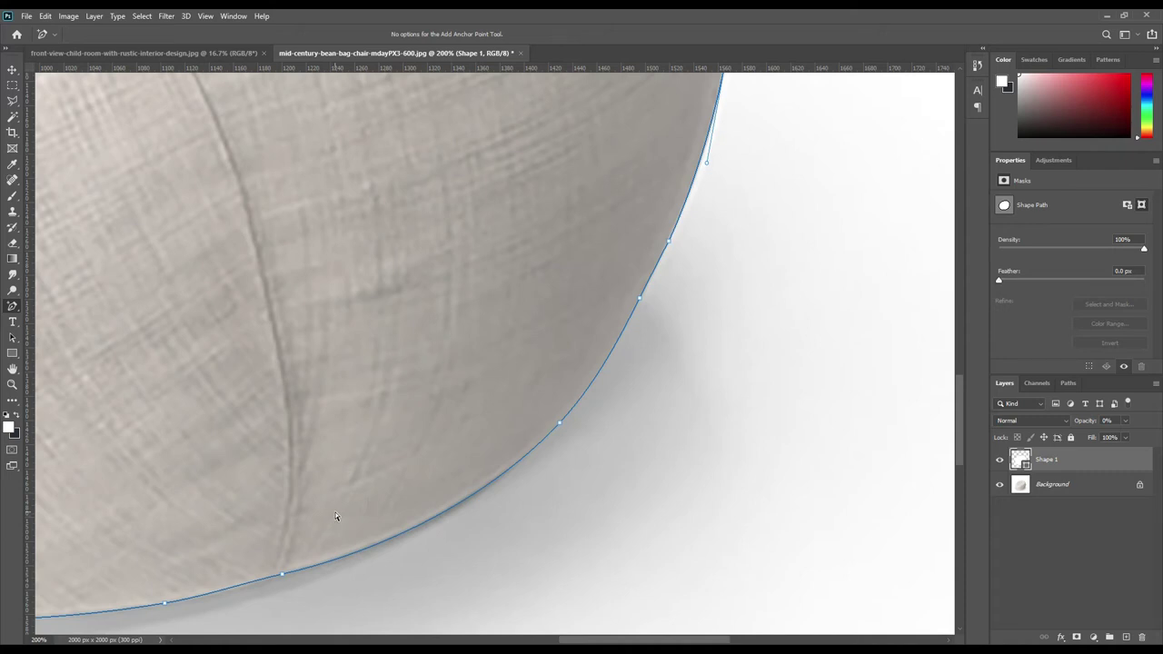
# - Box-select an anchor on the bottom curve, then pan across the chair to check the outline's fit
pyautogui.moveTo(341, 504); pyautogui.dragTo(261, 612)
pyautogui.moveTo(261, 612); pyautogui.dragTo(260, 611)
pyautogui.click(727, 580)
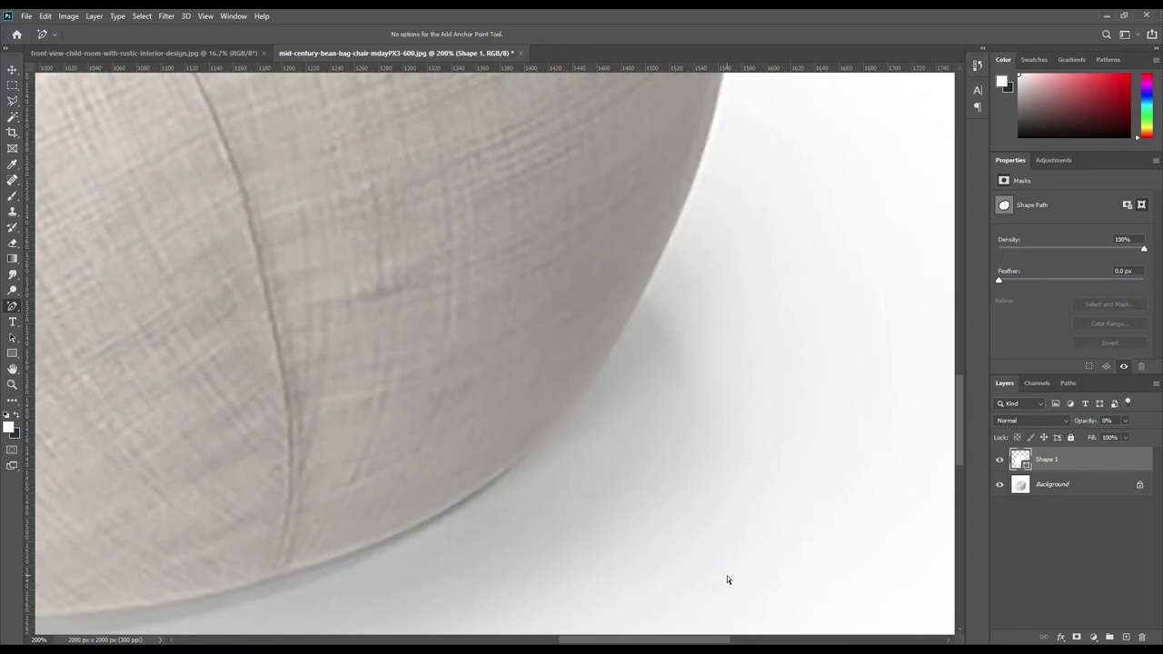
pyautogui.moveTo(240, 388)
pyautogui.mouseDown()
pyautogui.moveTo(366, 403)
pyautogui.moveTo(615, 340)
pyautogui.mouseUp()
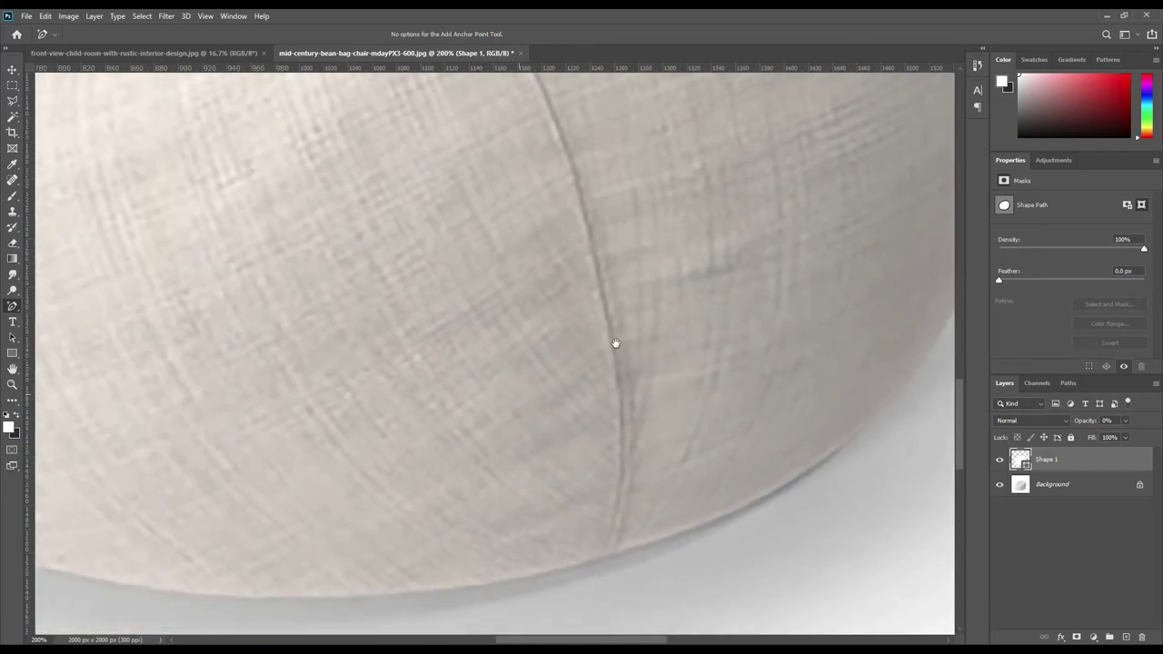
pyautogui.moveTo(348, 304)
pyautogui.mouseDown()
pyautogui.moveTo(605, 415)
pyautogui.moveTo(677, 424)
pyautogui.moveTo(426, 361)
pyautogui.moveTo(530, 467)
pyautogui.moveTo(430, 496)
pyautogui.mouseUp()
pyautogui.moveTo(602, 345)
pyautogui.mouseDown()
pyautogui.moveTo(460, 439)
pyautogui.moveTo(517, 397)
pyautogui.mouseUp()
pyautogui.moveTo(639, 337)
pyautogui.mouseDown()
pyautogui.moveTo(597, 369)
pyautogui.moveTo(566, 318)
pyautogui.moveTo(662, 420)
pyautogui.moveTo(680, 426)
pyautogui.moveTo(677, 415)
pyautogui.mouseUp()
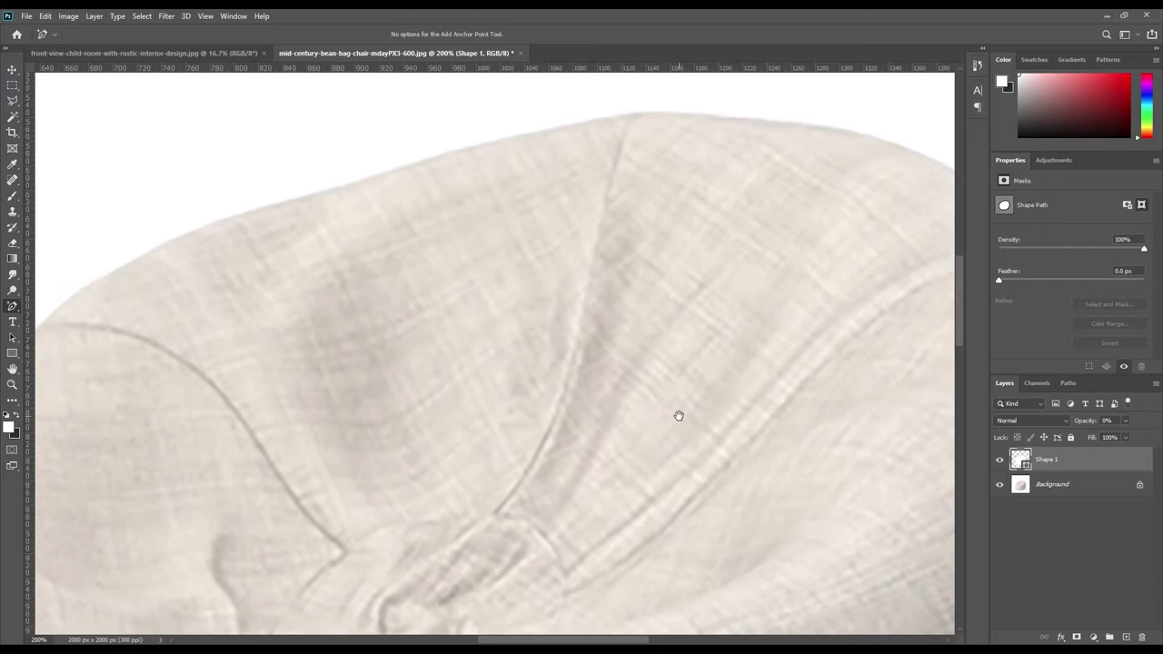
# - Fit the image on screen with Ctrl+0 and load the Shape 1 outline as a selection
pyautogui.click(465, 357)
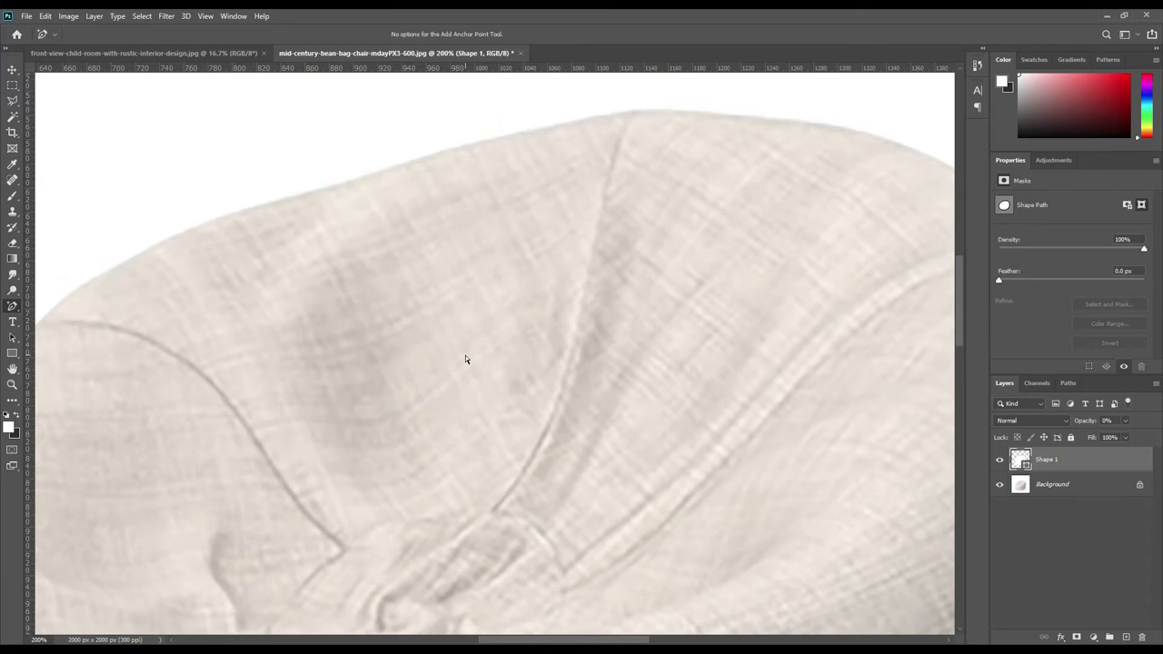
pyautogui.hotkey('ctrl', '0')
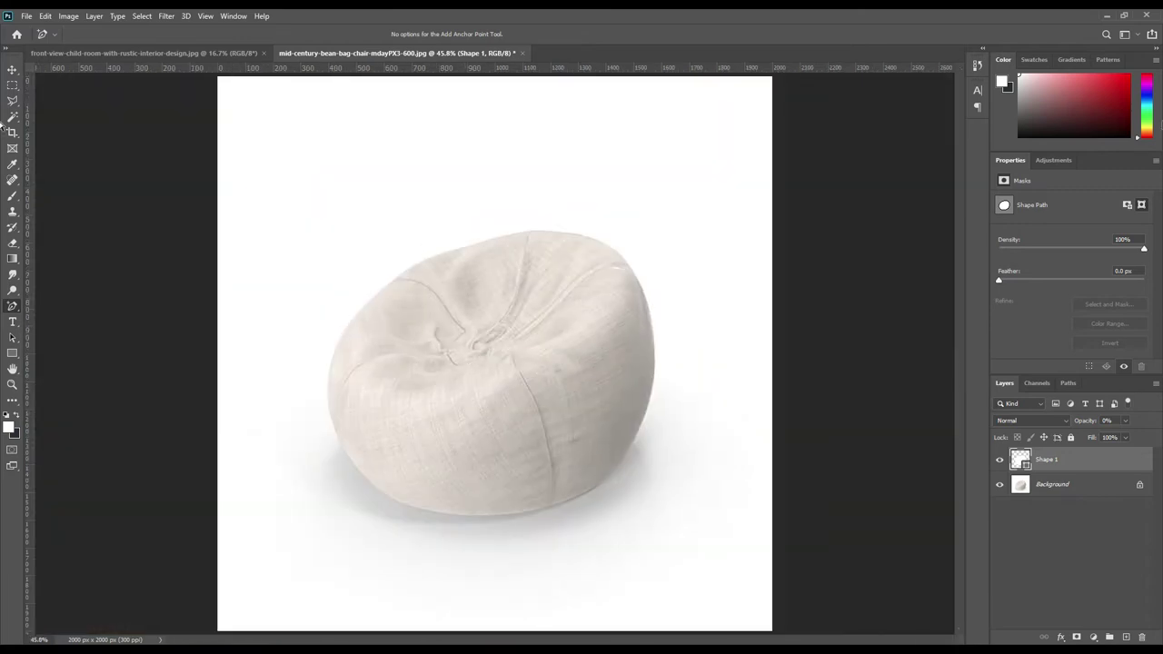
pyautogui.click(1071, 545)
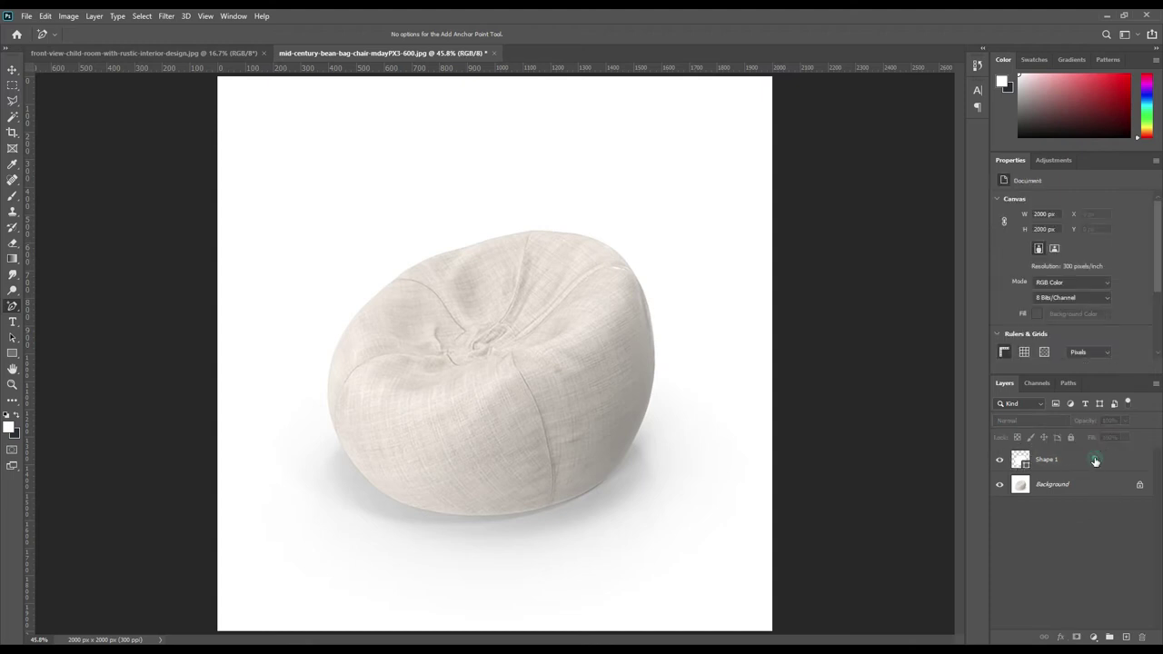
pyautogui.click(1094, 459)
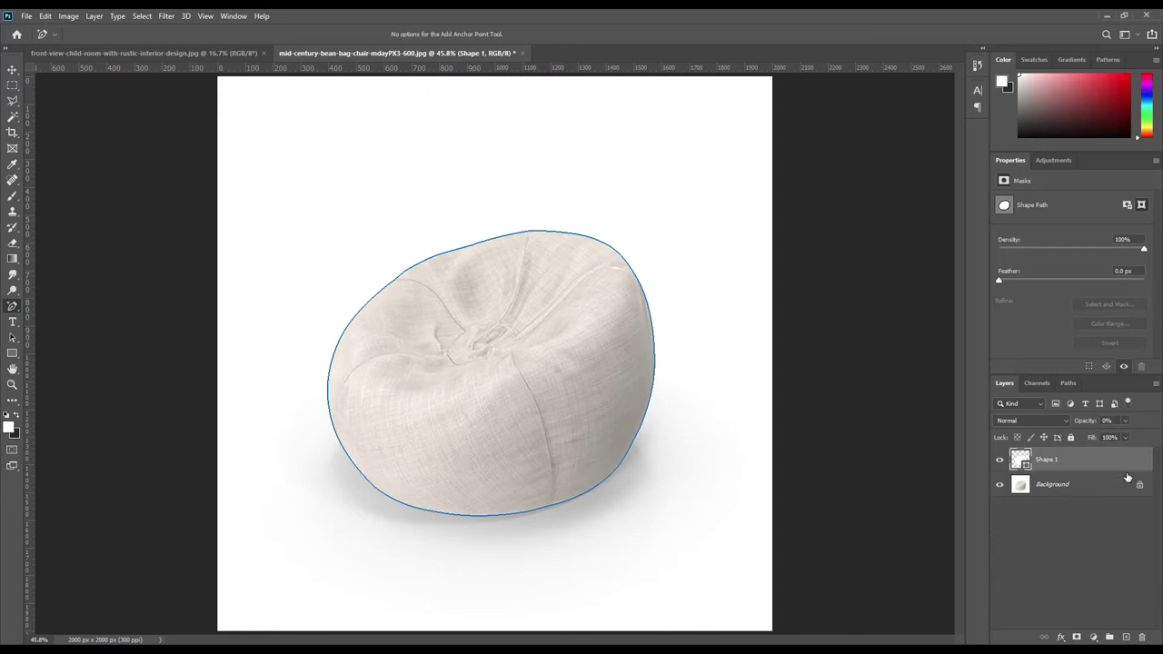
pyautogui.click(1048, 527)
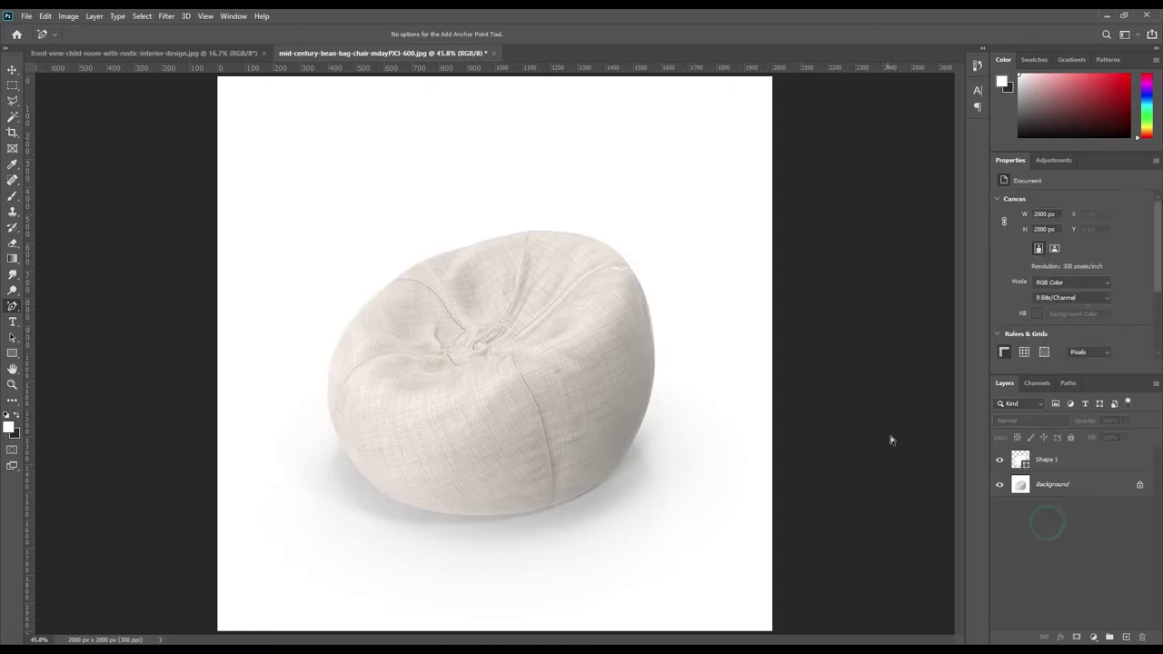
pyautogui.keyDown('ctrl'); pyautogui.click(1027, 464); pyautogui.keyUp('ctrl')
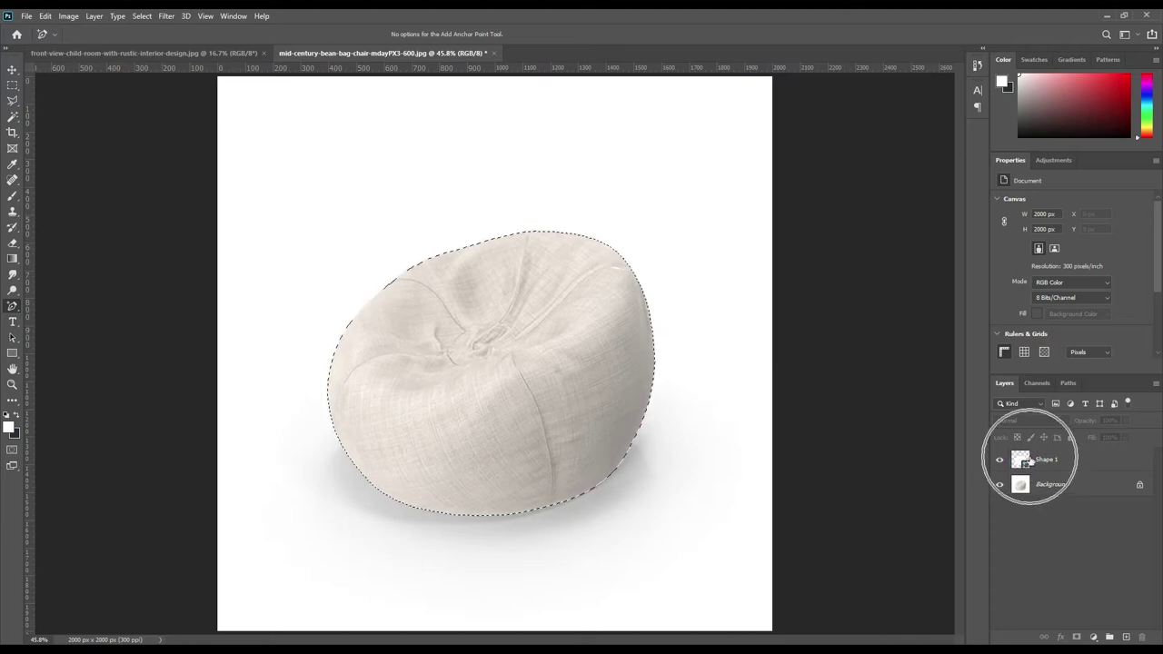
# - Copy the selected bean bag onto a new Layer 1 with Ctrl+J and make Layer 1 active
pyautogui.click(1046, 483)
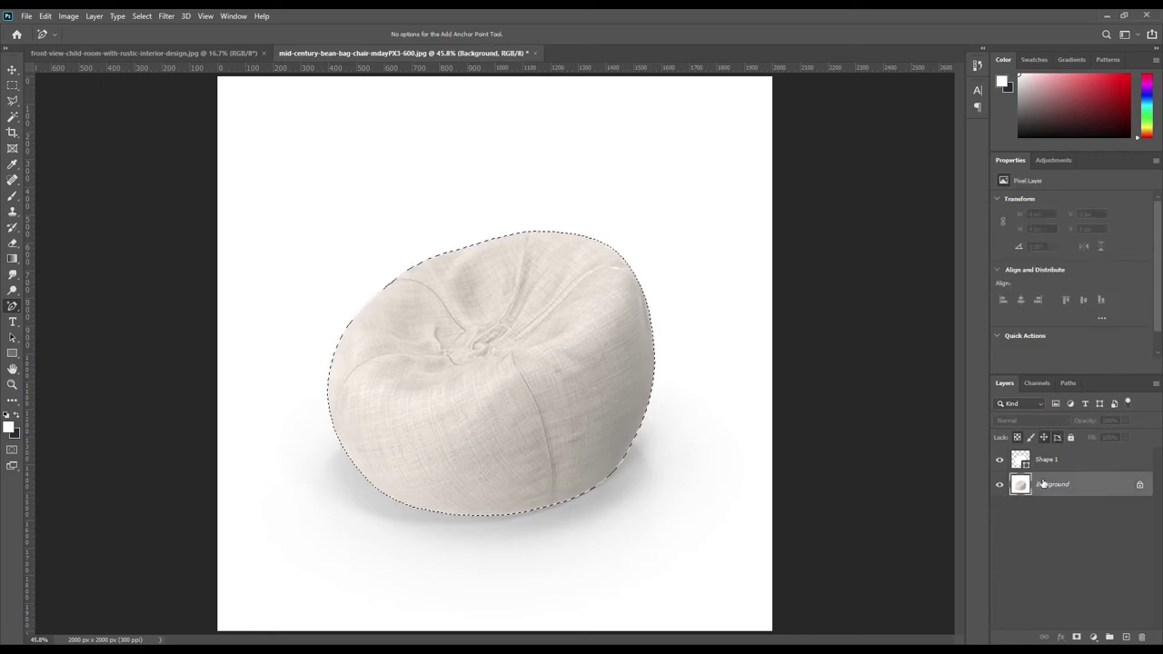
pyautogui.hotkey('ctrl', 'j')
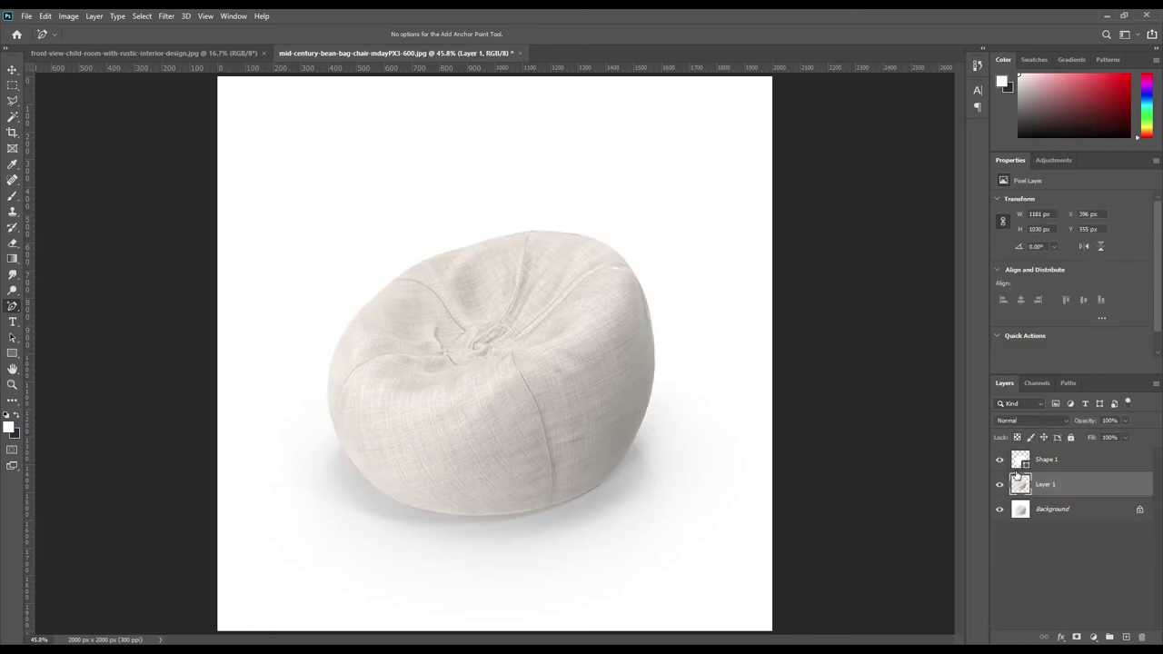
pyautogui.click(1069, 514)
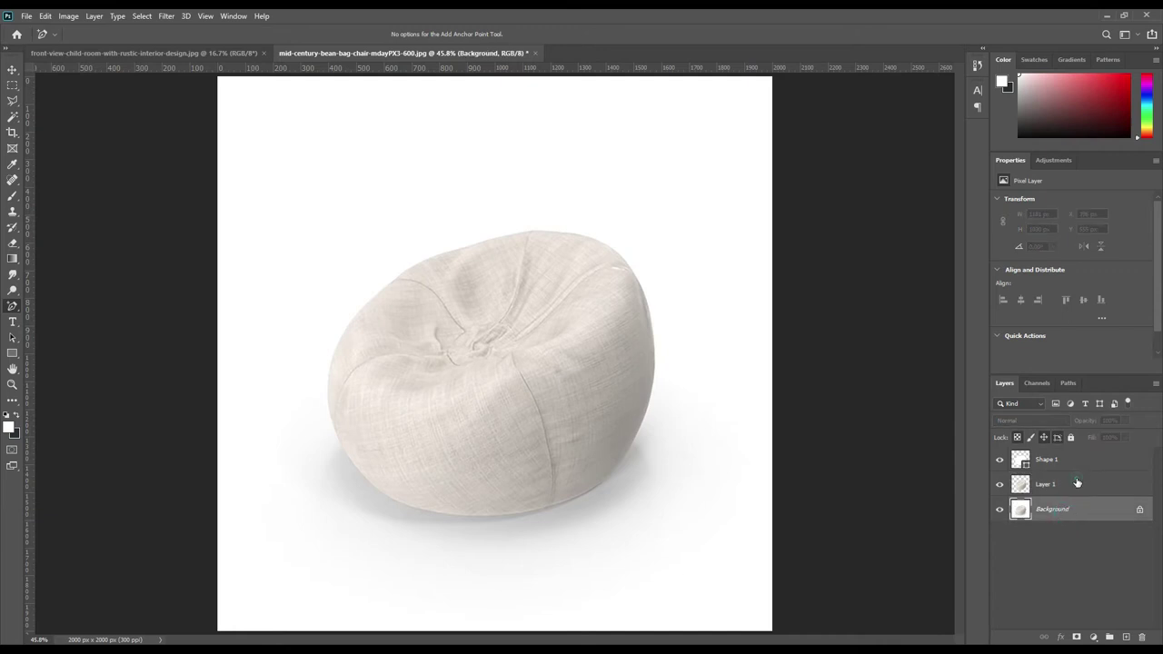
pyautogui.click(1068, 484)
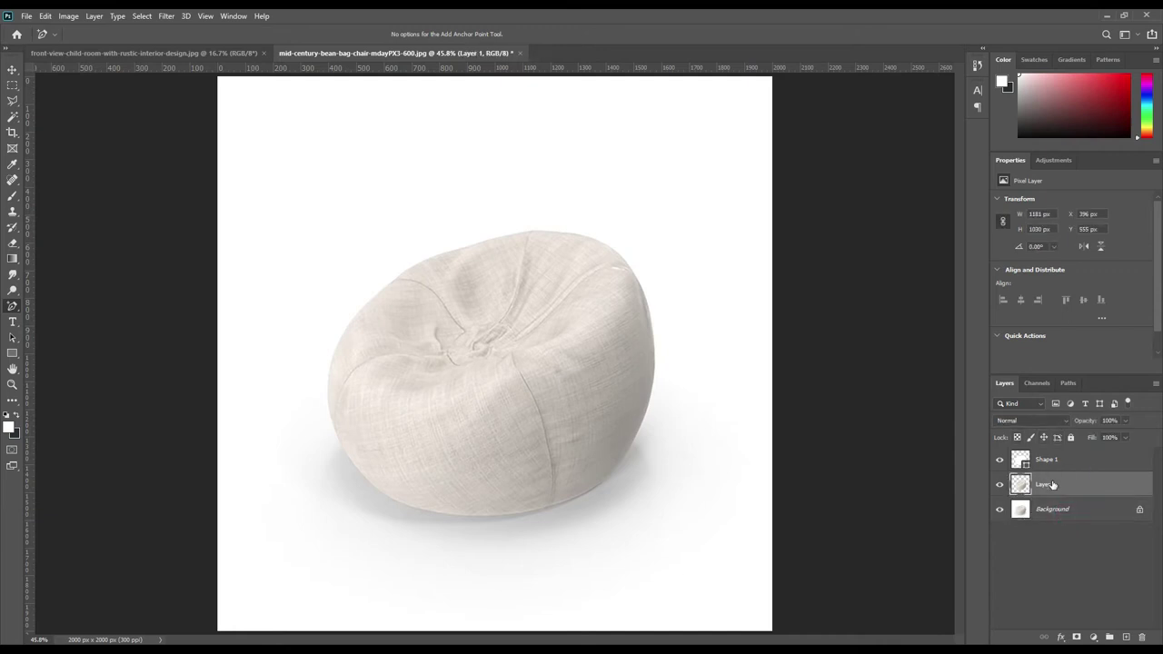
pyautogui.click(1096, 490)
# - Reselect Layer 1, zoom in on the bean bag, and hide the Shape 1 layer
pyautogui.click(11, 69)
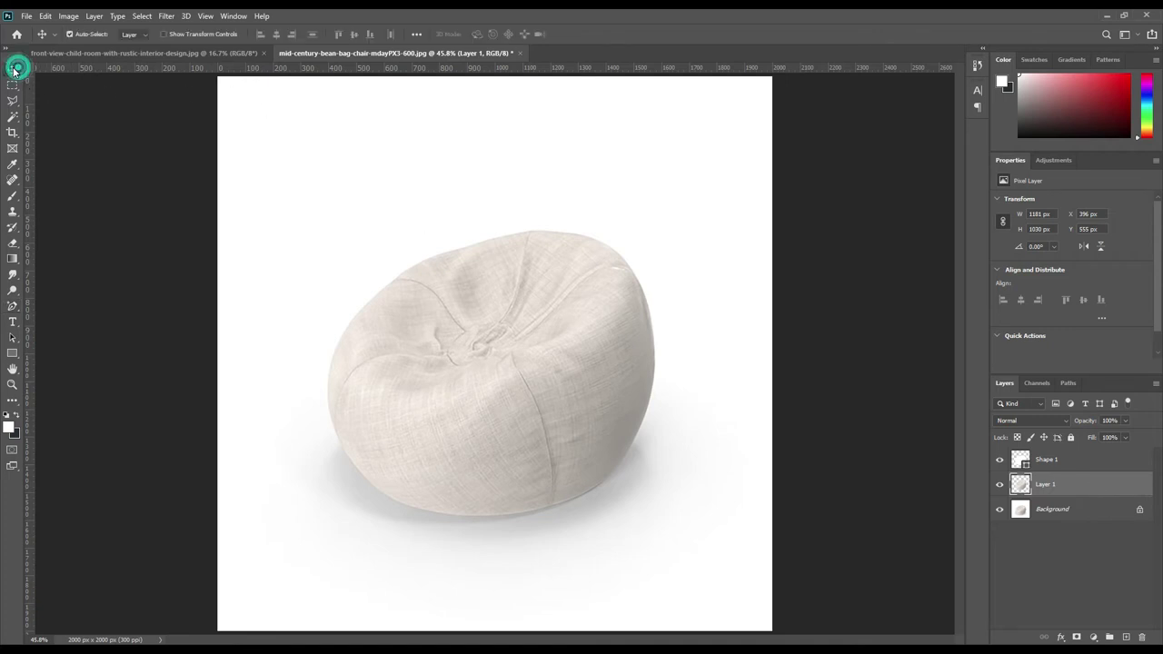
pyautogui.click(877, 325)
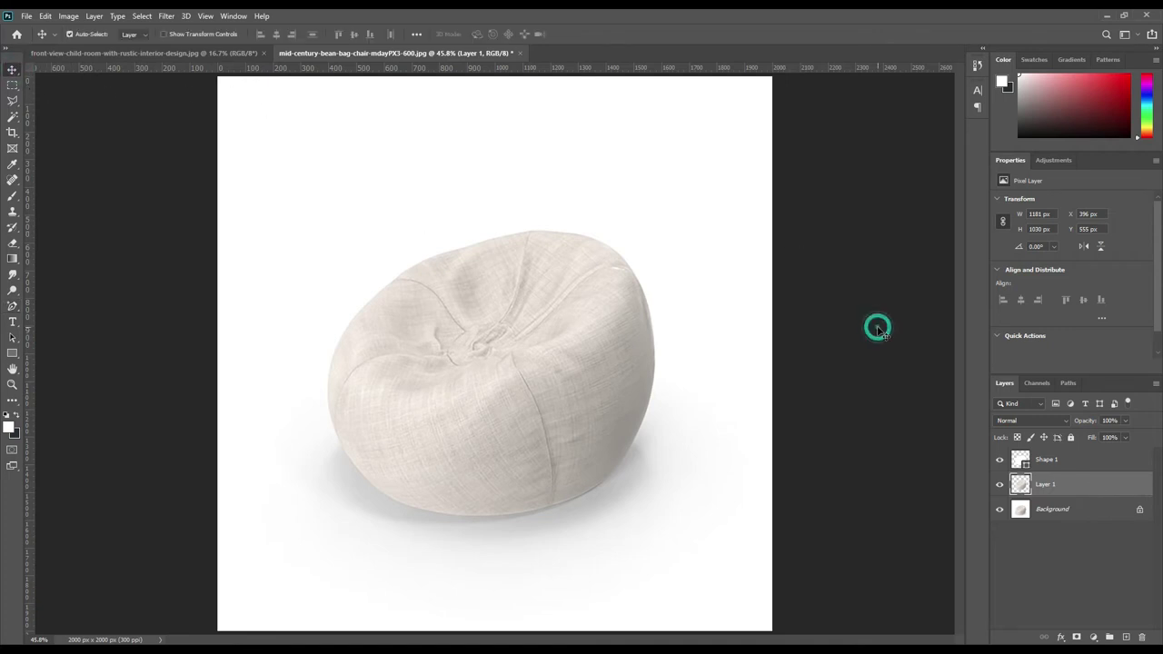
pyautogui.click(1095, 487)
pyautogui.hotkey('ctrl', '+')
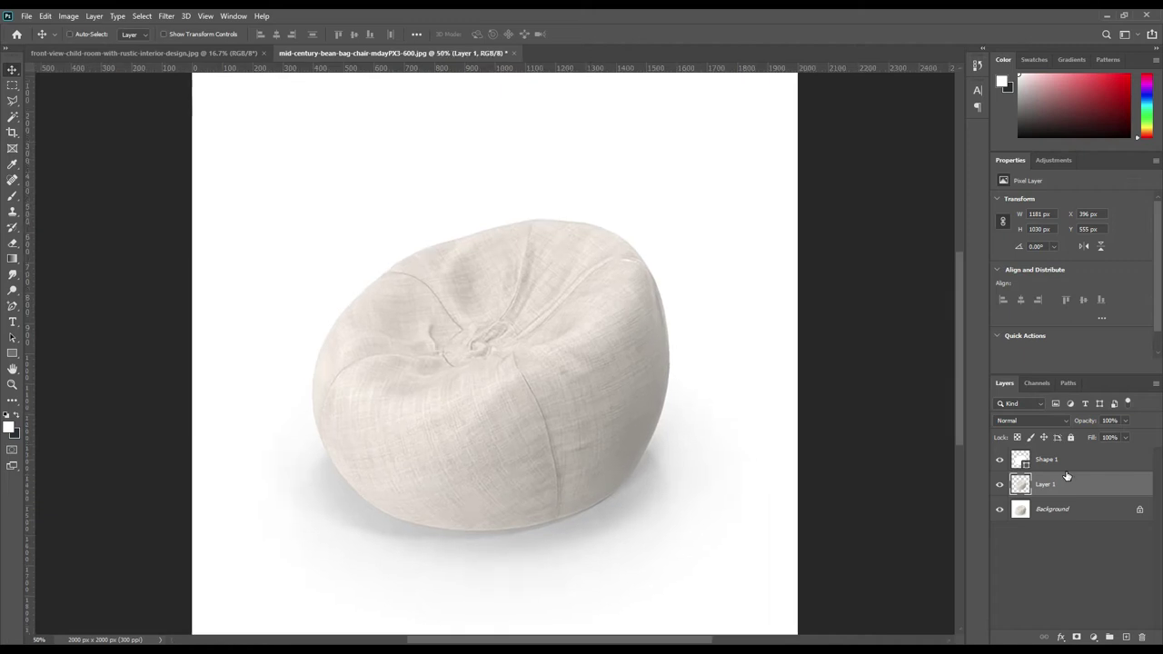
pyautogui.hotkey('ctrl', '+')
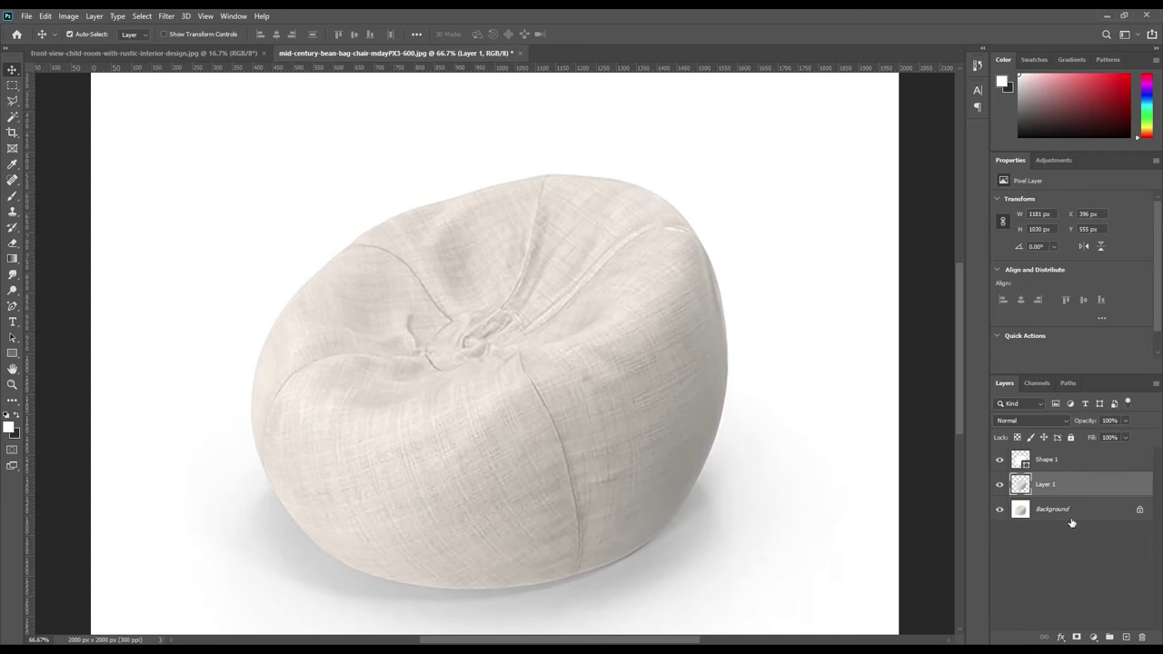
pyautogui.click(1000, 458)
pyautogui.click(1079, 488)
pyautogui.click(1076, 488)
# - Place two vertical and two horizontal guides around the bean bag and draw a 1238 × 1083 px rectangle spanning them
pyautogui.click(11, 353)
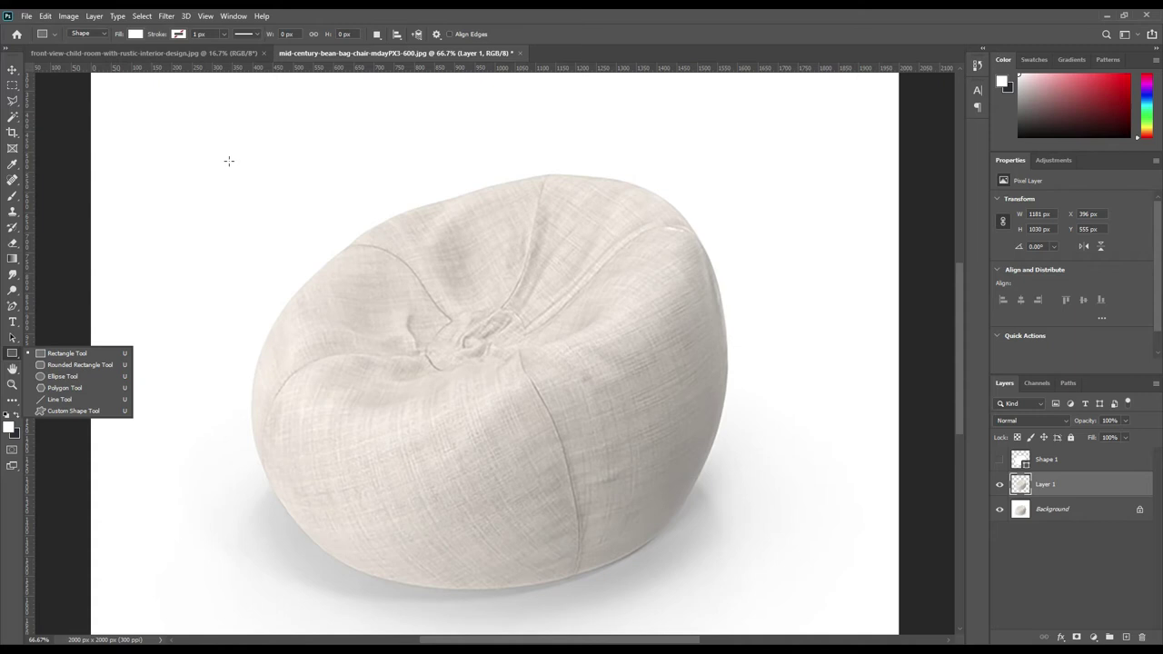
pyautogui.moveTo(30, 182); pyautogui.dragTo(239, 204)
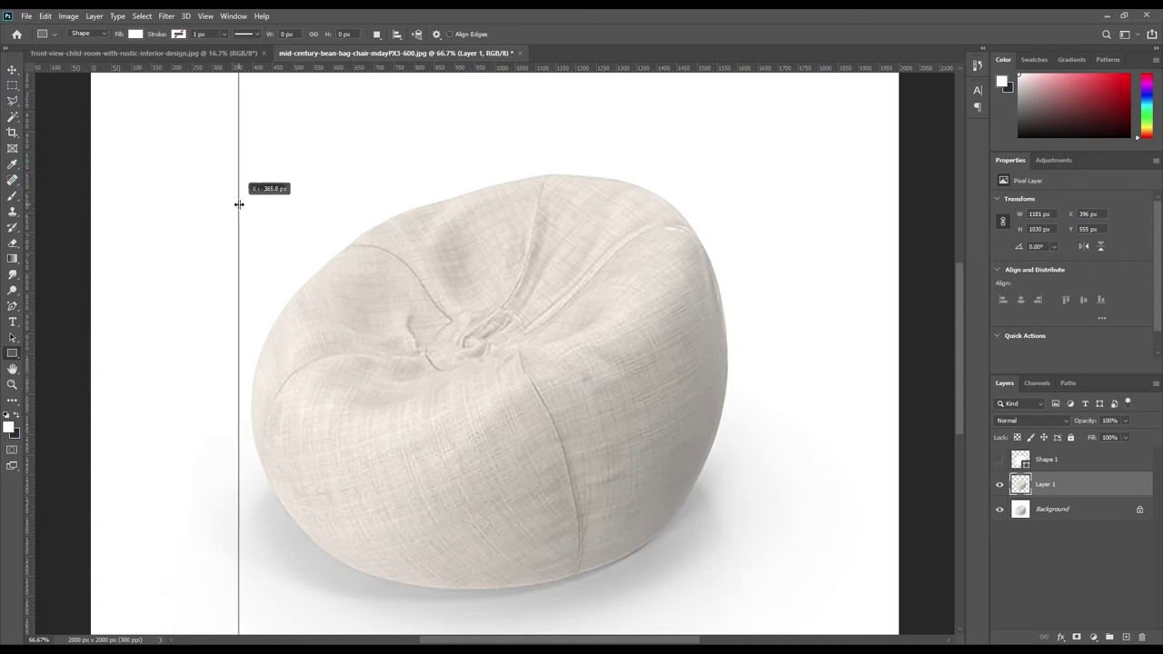
pyautogui.moveTo(30, 218)
pyautogui.mouseDown()
pyautogui.moveTo(761, 211)
pyautogui.moveTo(739, 214)
pyautogui.mouseUp()
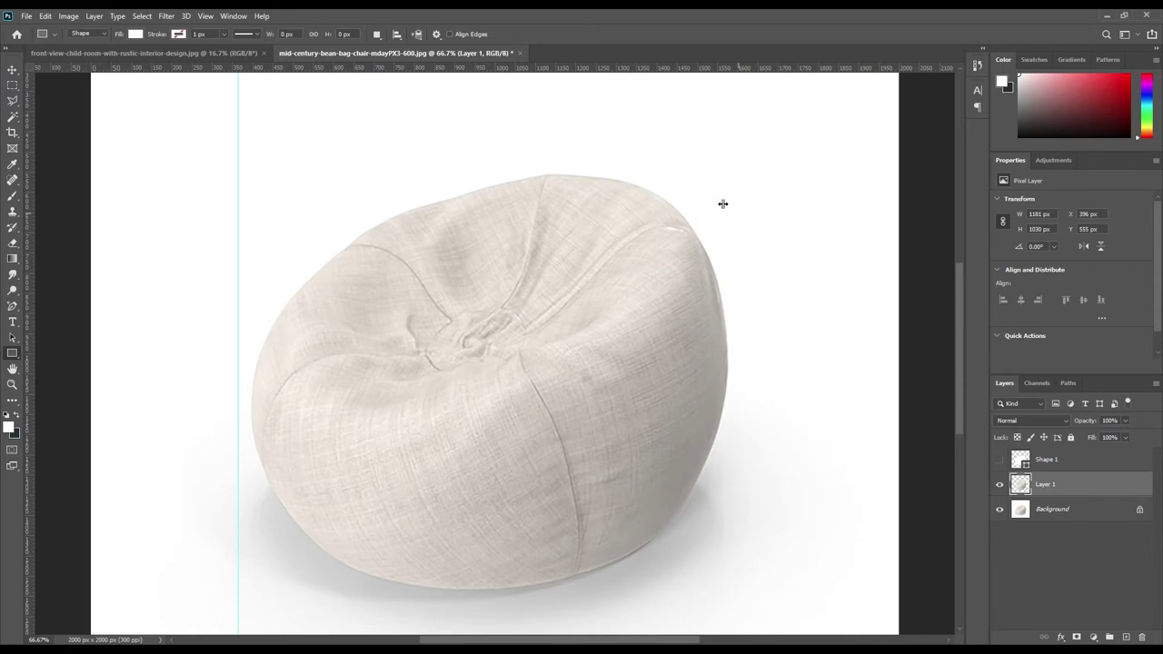
pyautogui.moveTo(595, 69); pyautogui.dragTo(609, 165)
pyautogui.moveTo(617, 73)
pyautogui.mouseDown()
pyautogui.moveTo(636, 159)
pyautogui.moveTo(644, 610)
pyautogui.moveTo(654, 602)
pyautogui.mouseUp()
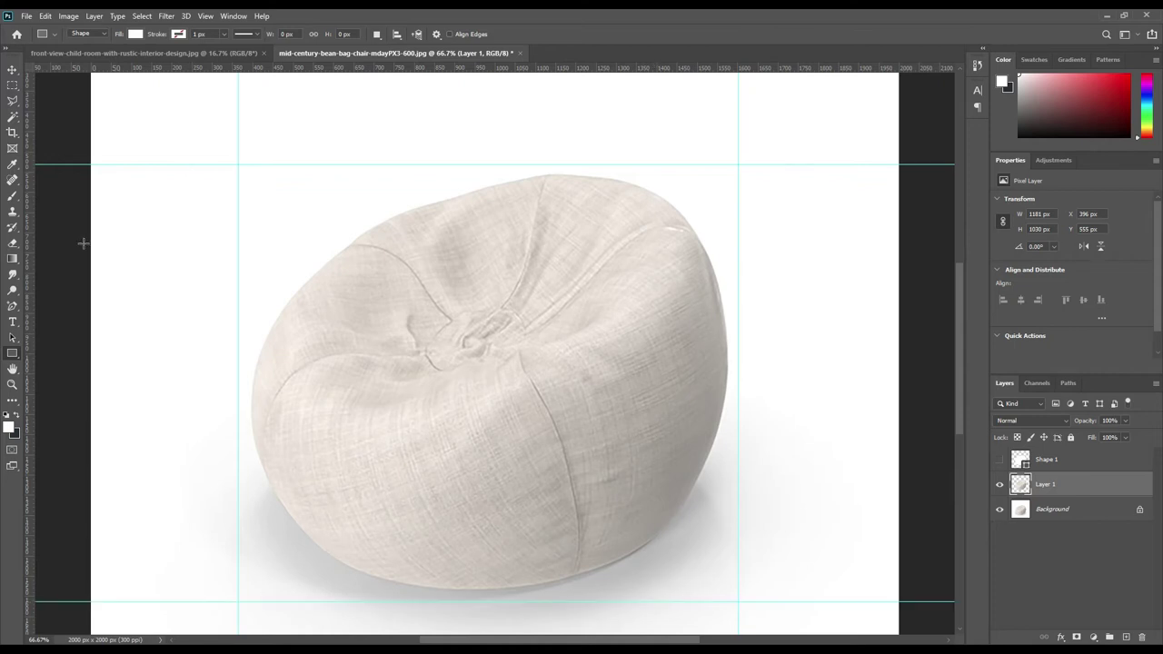
pyautogui.click(14, 353)
pyautogui.moveTo(237, 165)
pyautogui.mouseDown()
pyautogui.moveTo(708, 590)
pyautogui.moveTo(735, 600)
pyautogui.mouseUp()
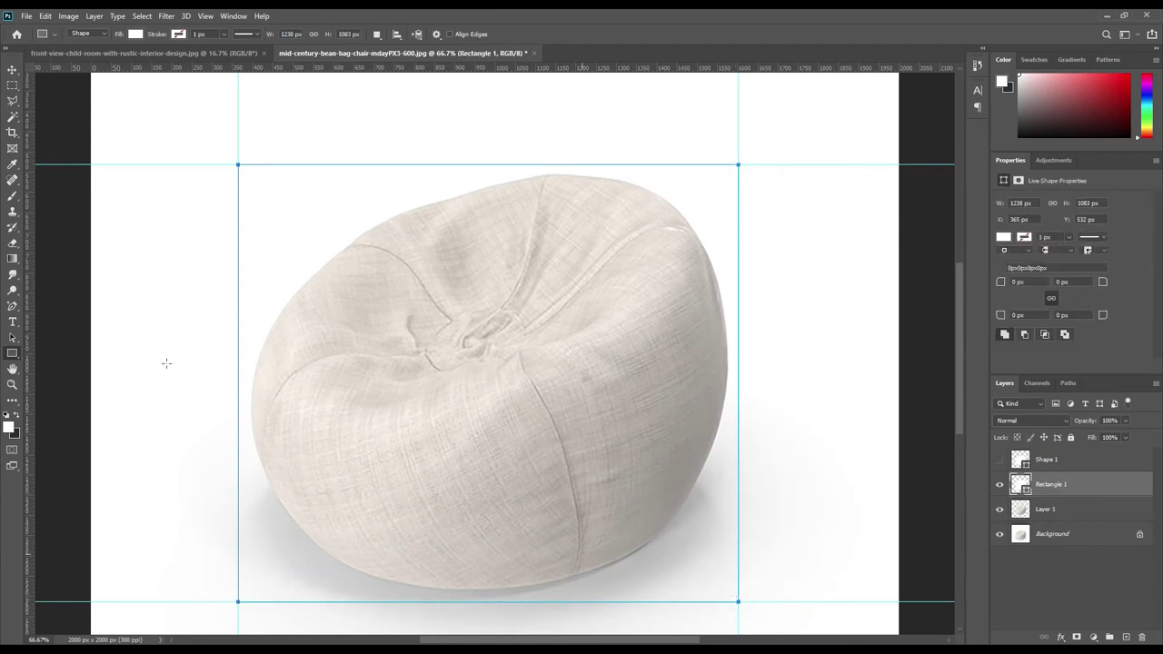
# - Change Rectangle 1's fill colour to yellow #ffc600
pyautogui.click(12, 70)
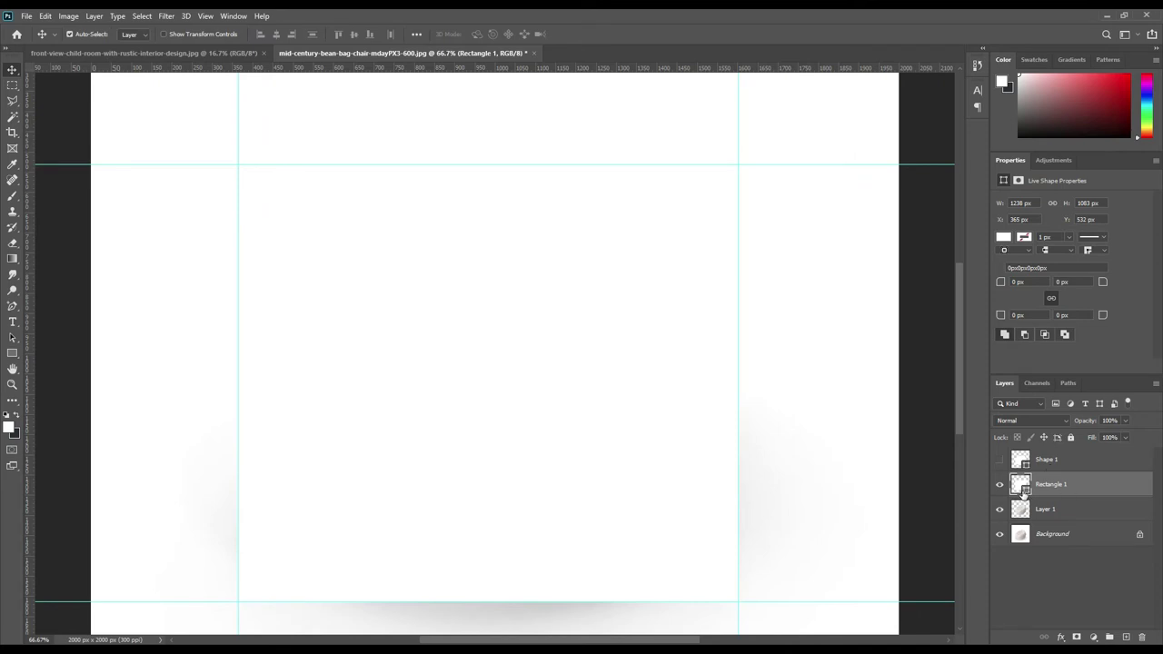
pyautogui.doubleClick(1022, 484)
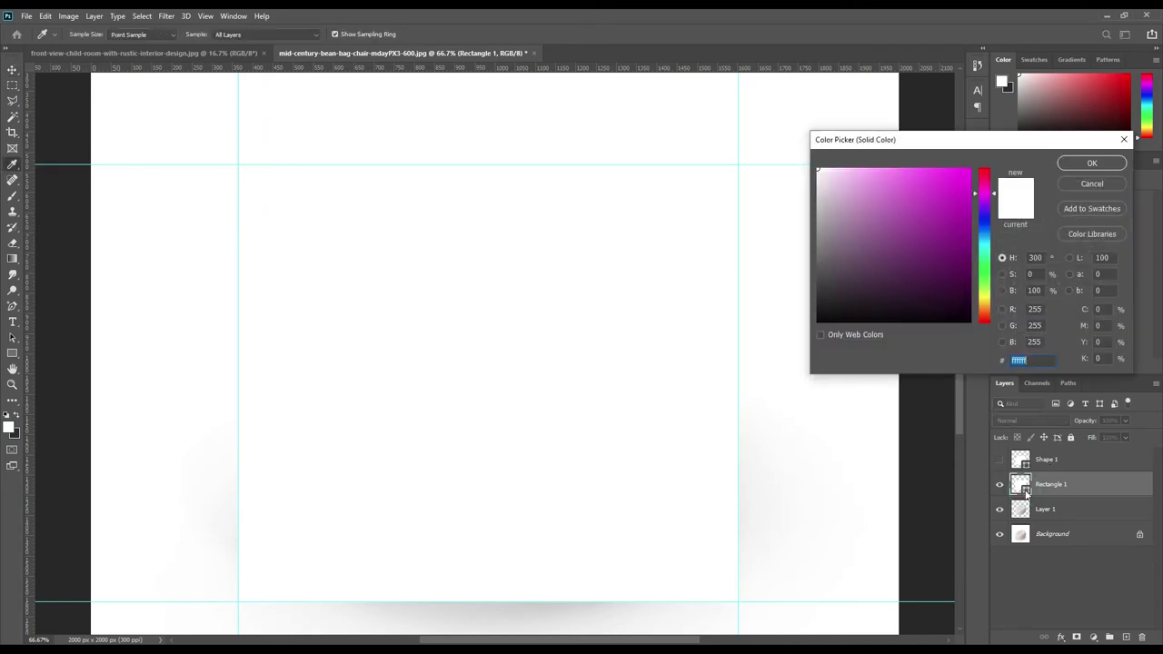
pyautogui.moveTo(988, 273); pyautogui.dragTo(987, 307)
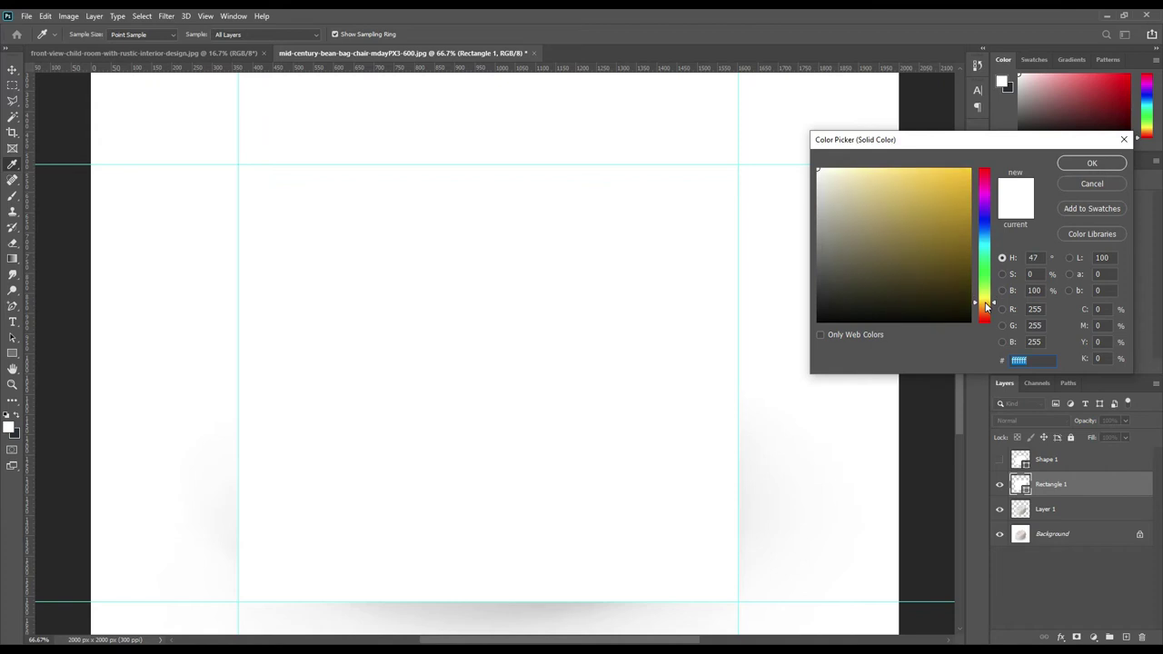
pyautogui.moveTo(948, 179); pyautogui.dragTo(980, 159)
pyautogui.click(1092, 164)
# - Convert Rectangle 1 into an embedded smart object
pyautogui.rightClick(1091, 483)
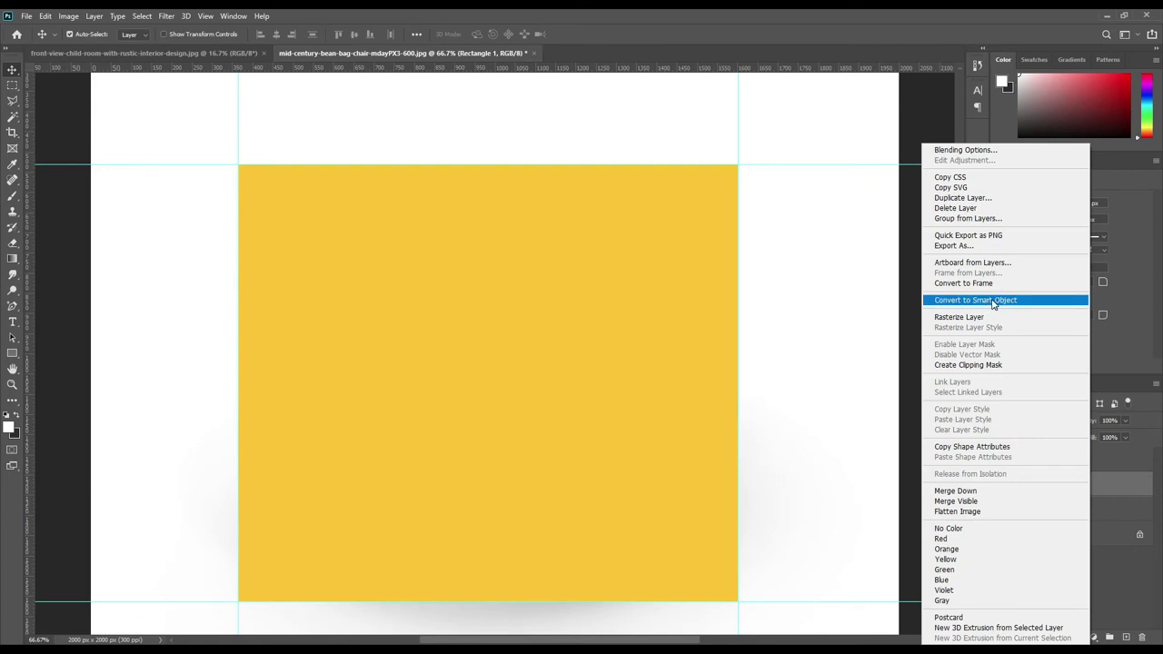
pyautogui.click(990, 301)
pyautogui.click(1104, 490)
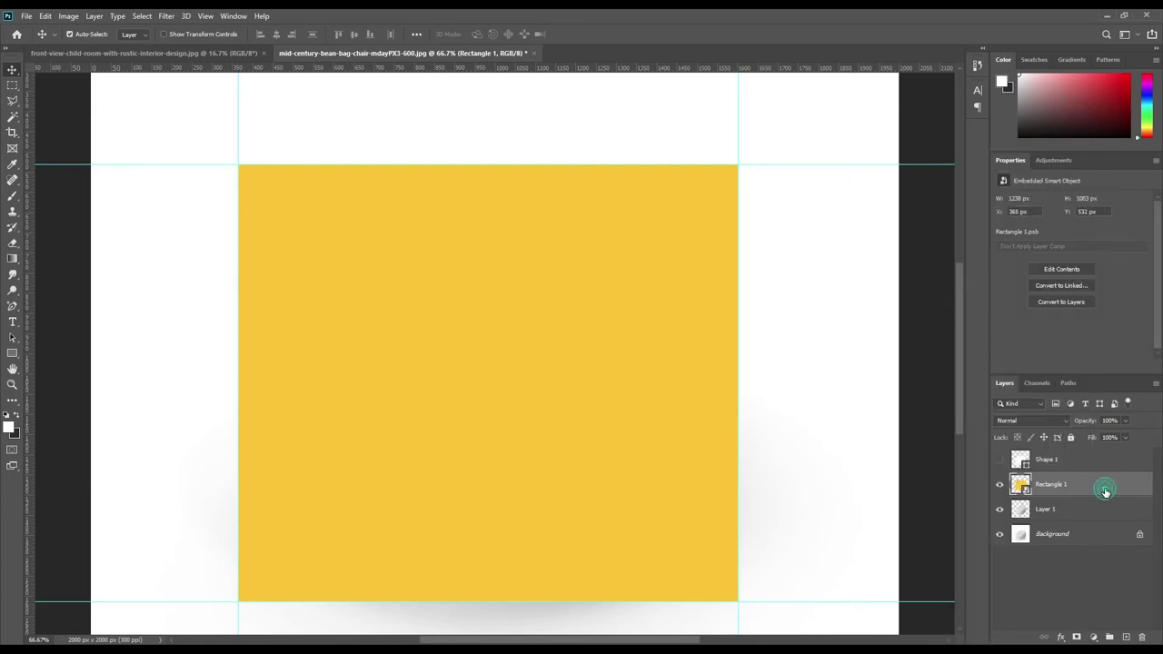
# - Mask Rectangle 1 with Layer 1's bean bag selection and give the layer a Red colour label
pyautogui.keyDown('ctrl'); pyautogui.click(1019, 508); pyautogui.keyUp('ctrl')
pyautogui.click(1077, 637)
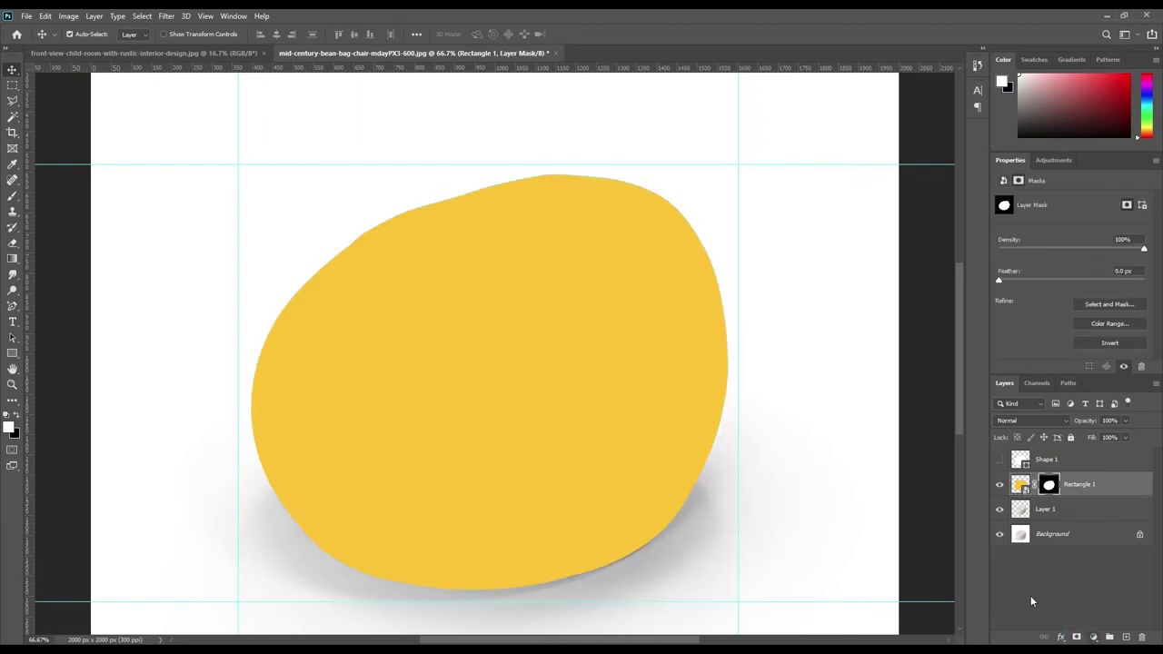
pyautogui.rightClick(1109, 491)
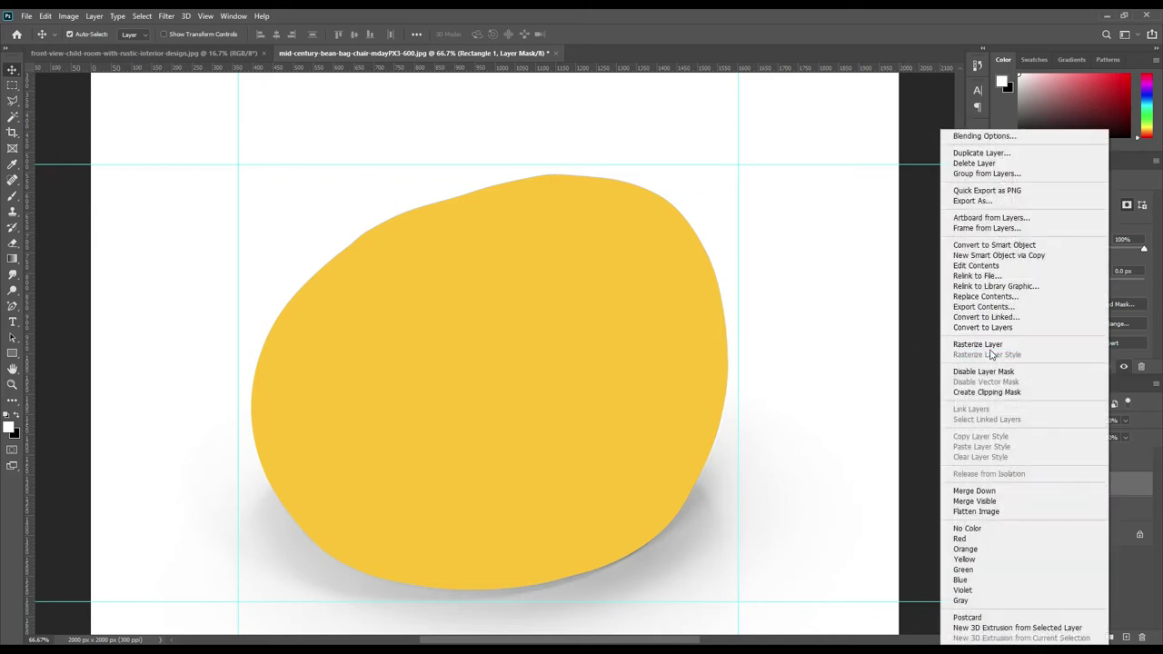
pyautogui.click(978, 539)
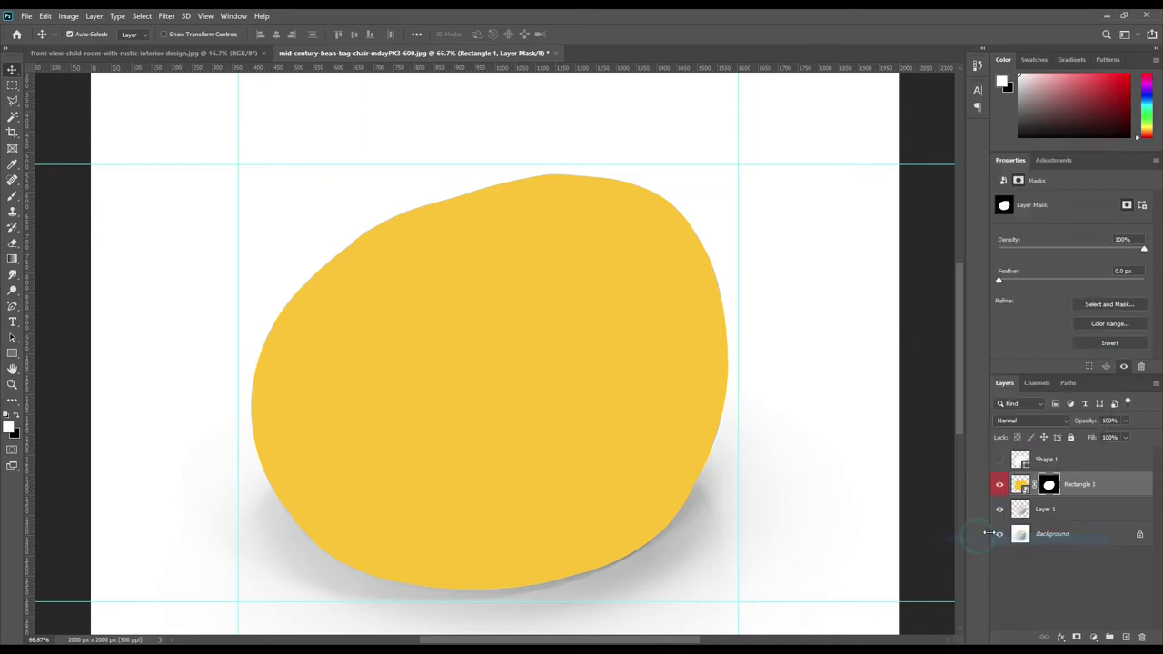
pyautogui.click(1083, 509)
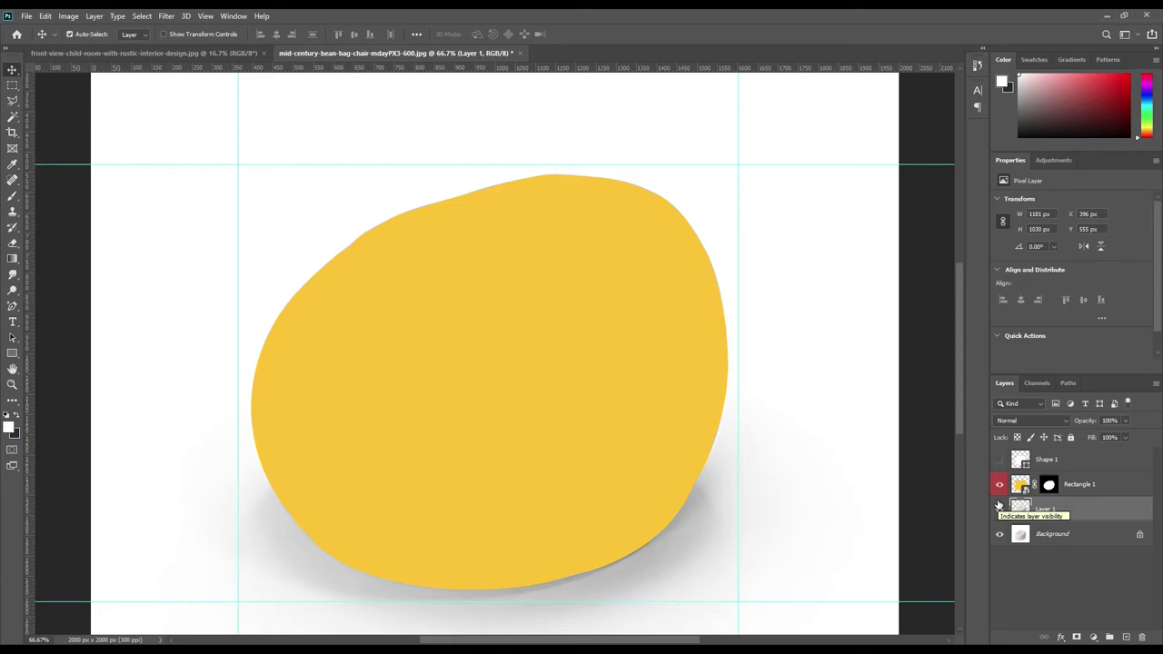
# - Duplicate Layer 1 three times, with the copies stacked above Rectangle 1
pyautogui.hotkey('ctrl', 'j')
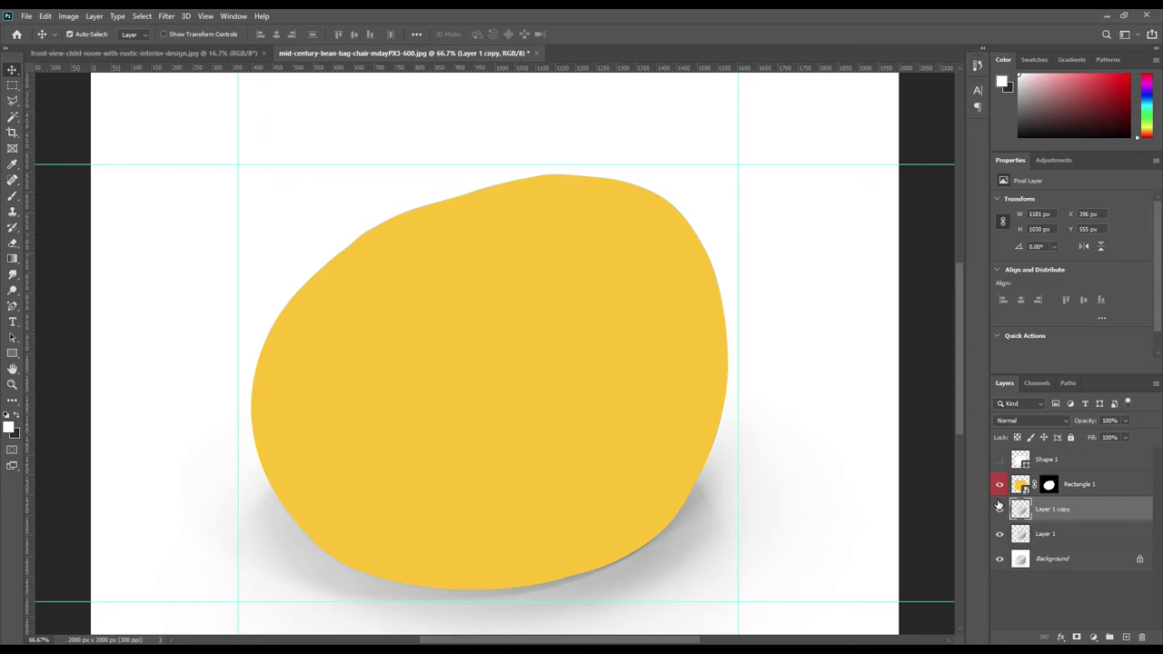
pyautogui.moveTo(1085, 510)
pyautogui.mouseDown()
pyautogui.moveTo(1094, 479)
pyautogui.moveTo(1076, 489)
pyautogui.mouseUp()
pyautogui.hotkey('ctrl', 'j')
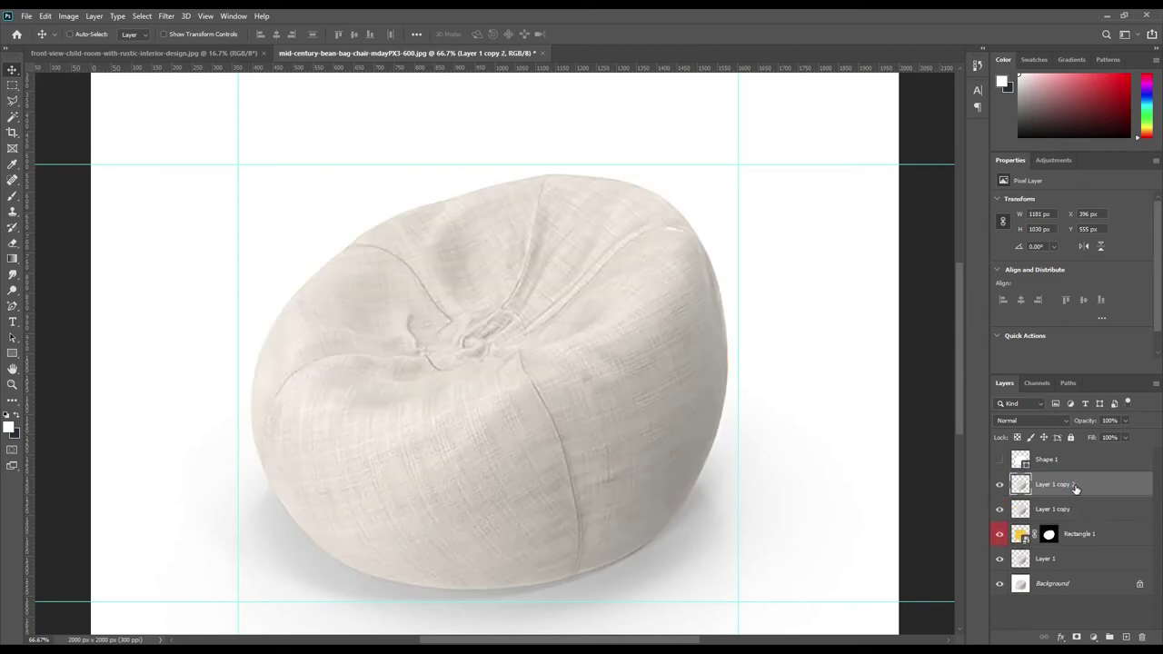
pyautogui.hotkey('ctrl', 'j')
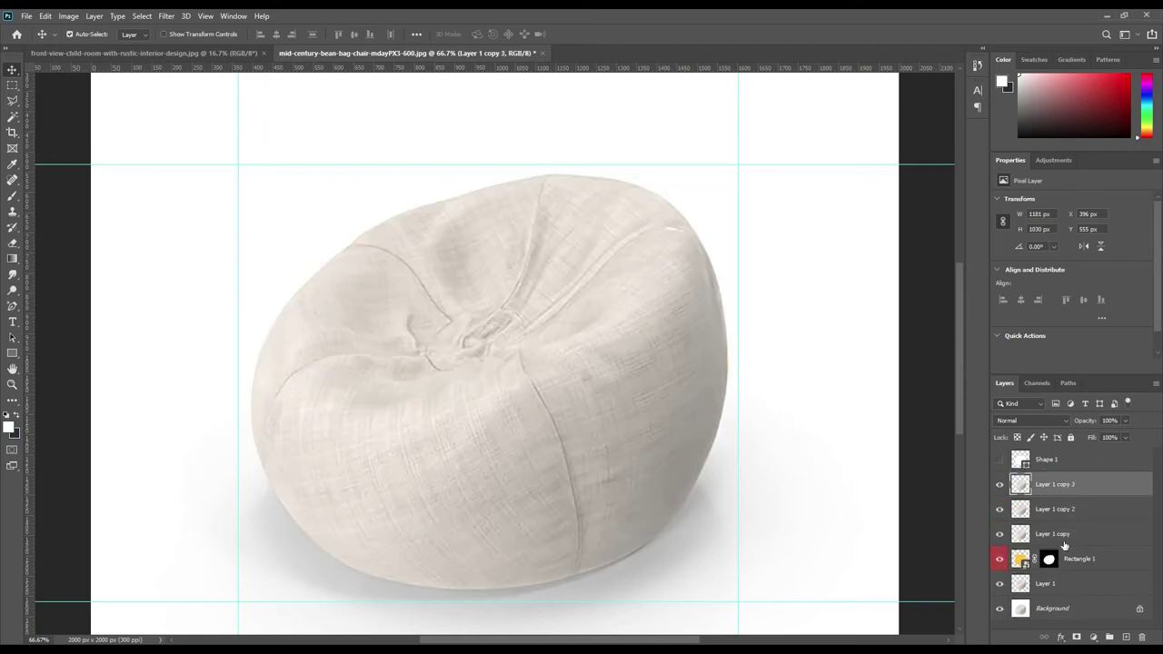
# - Rename the three copies shadow, midtone and Light
pyautogui.doubleClick(1061, 534)
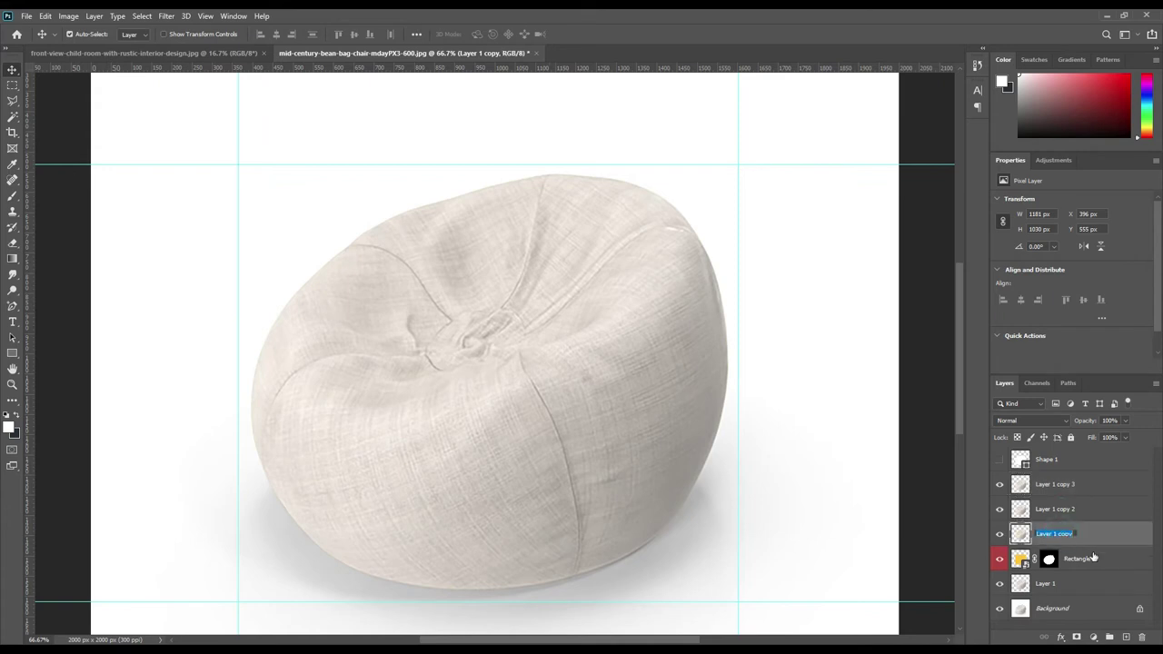
pyautogui.press('BackSpace')
pyautogui.write('shadow')
pyautogui.press('Return')
pyautogui.doubleClick(1057, 509)
pyautogui.write('m')
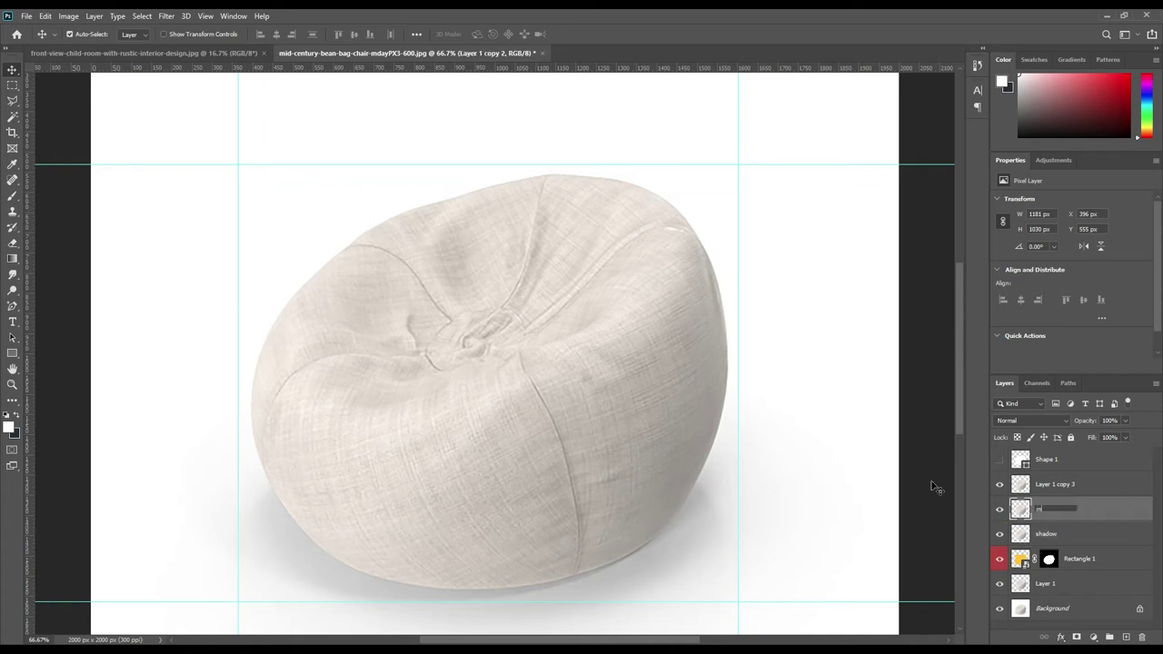
pyautogui.write('idtone')
pyautogui.press('Return')
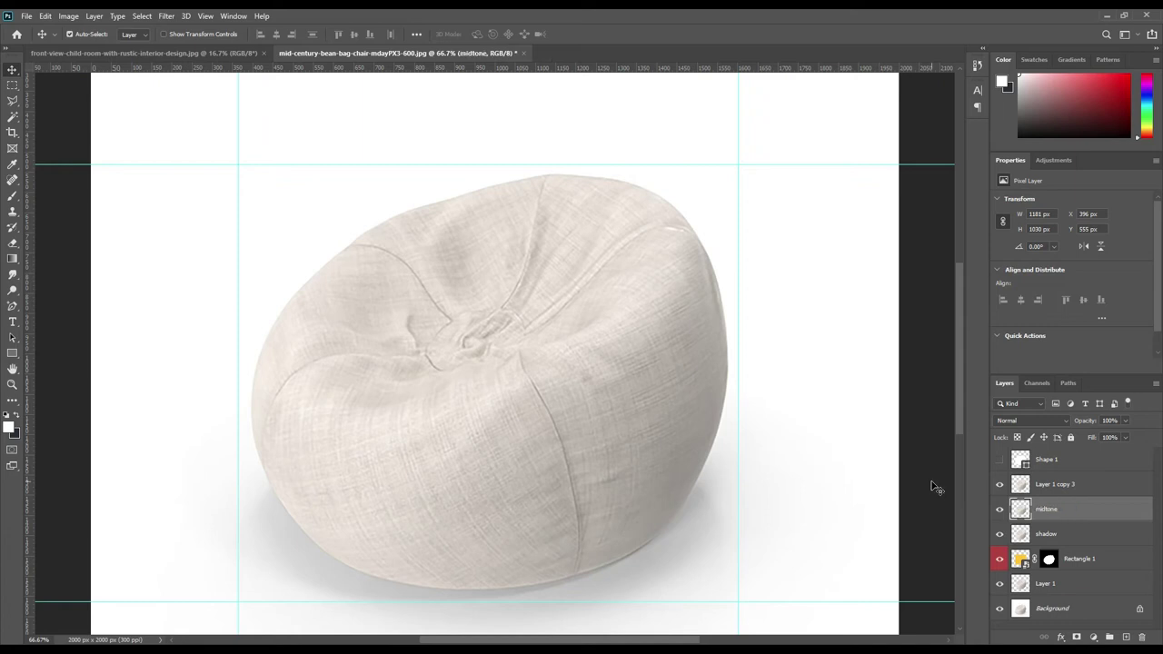
pyautogui.click(1065, 485)
pyautogui.doubleClick(1054, 485)
pyautogui.write('h')
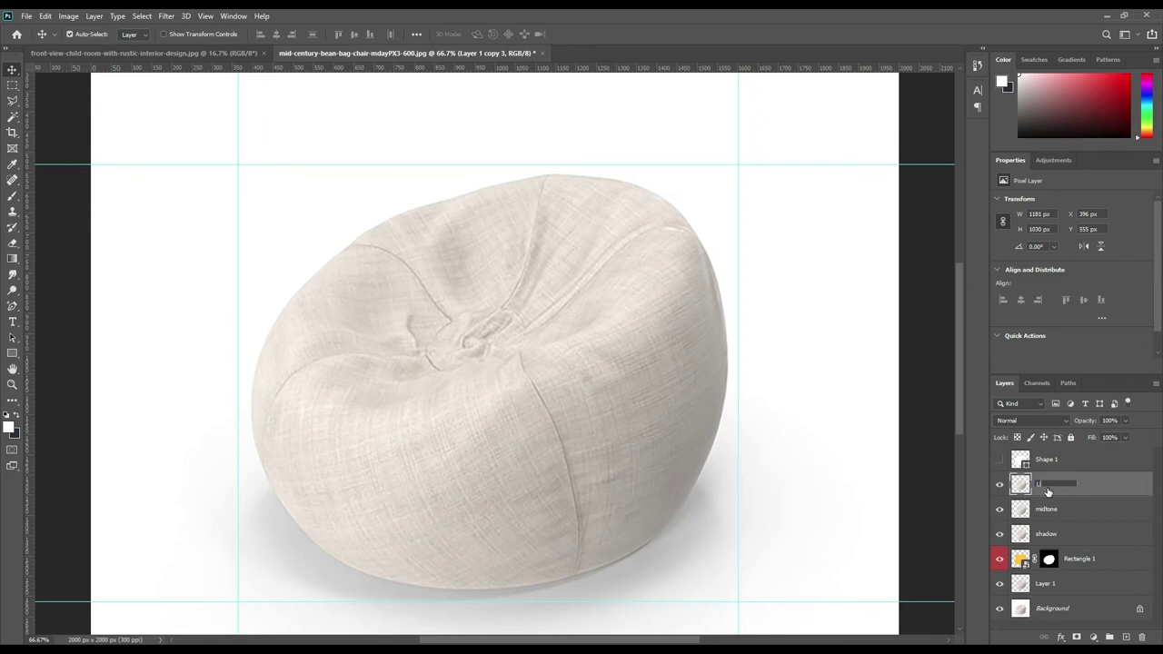
pyautogui.write('ht')
pyautogui.press('Return')
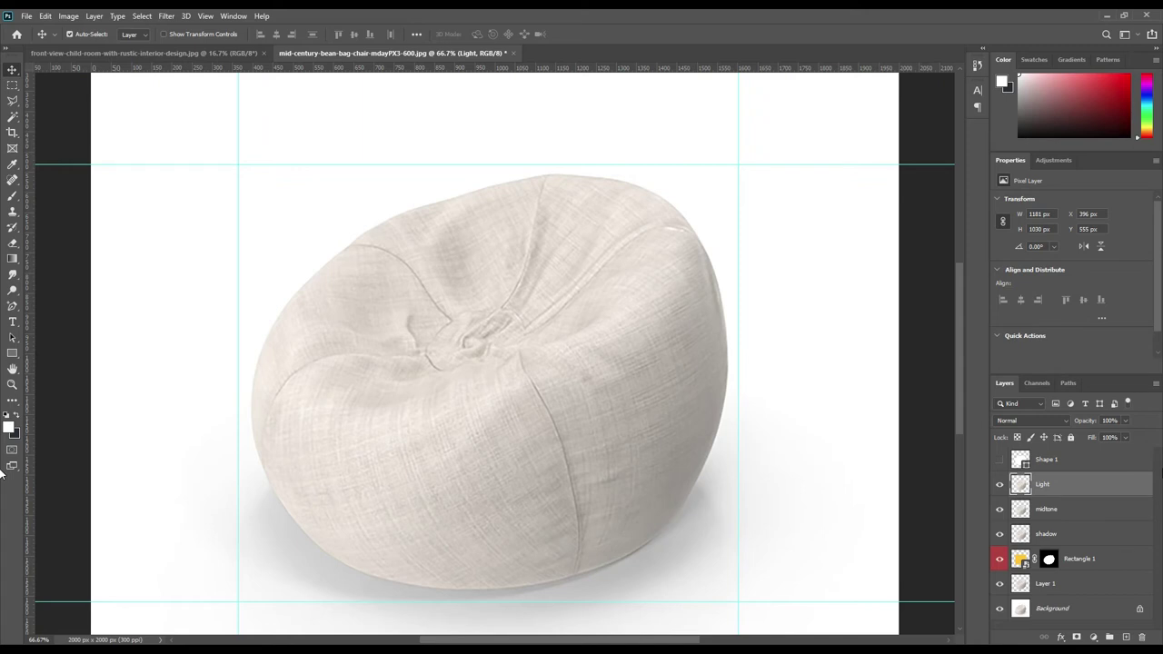
# - Hide the Light and midtone layers and set the shadow layer's blend mode to Linear Burn
pyautogui.click(999, 484)
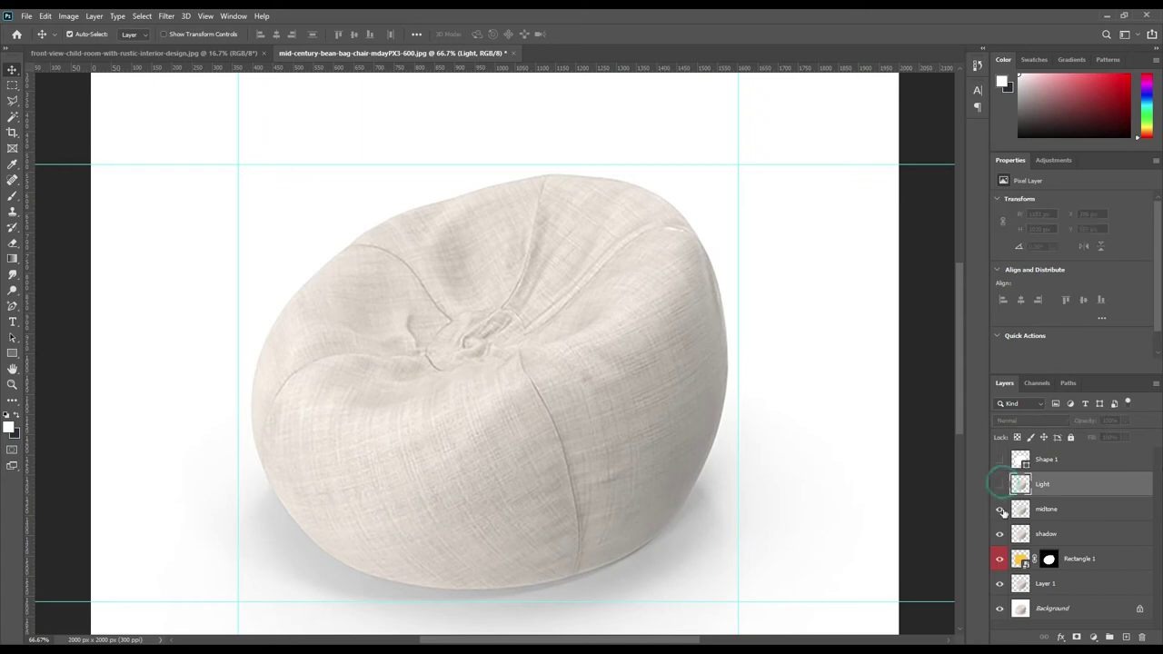
pyautogui.click(999, 510)
pyautogui.click(1068, 536)
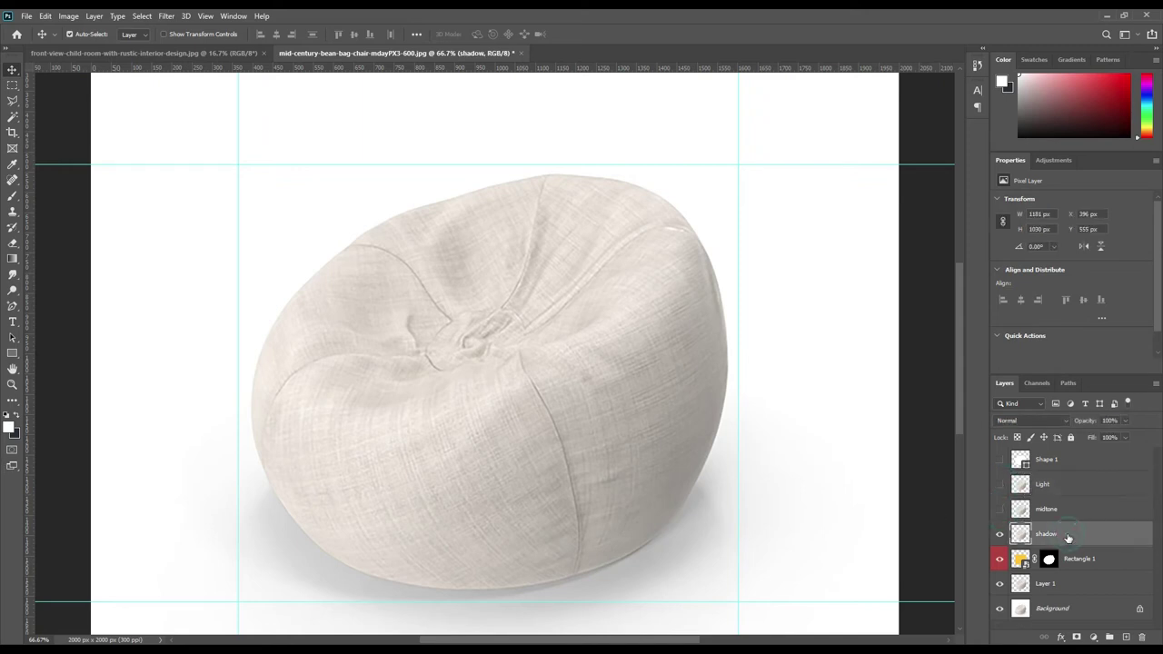
pyautogui.click(1031, 421)
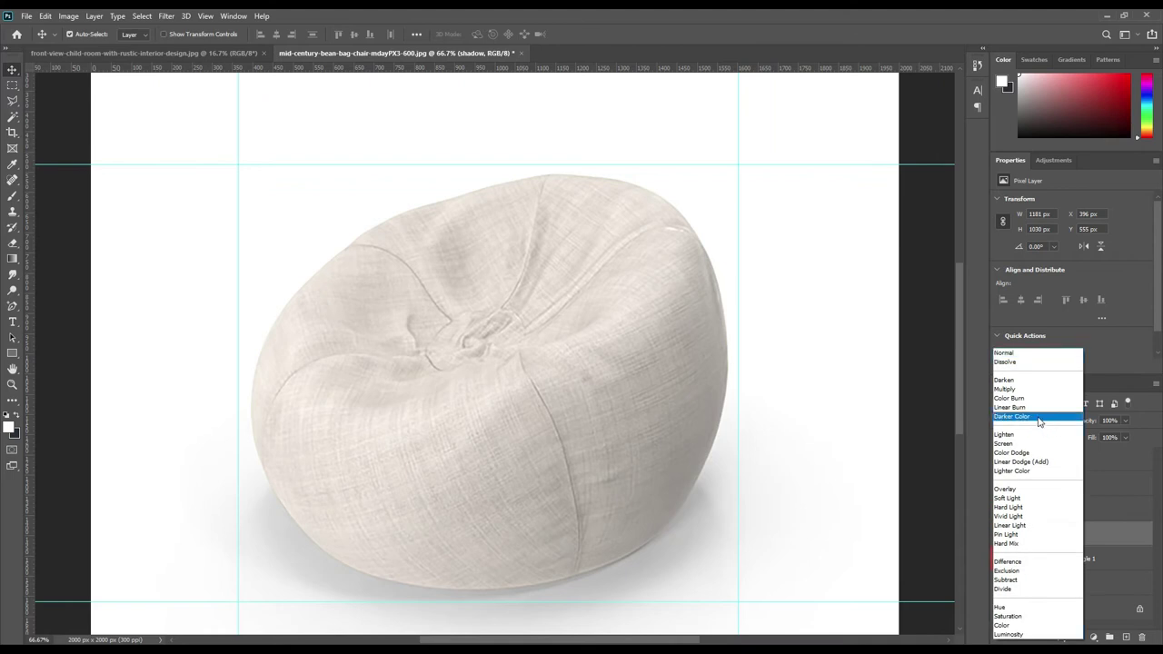
pyautogui.press('Escape')
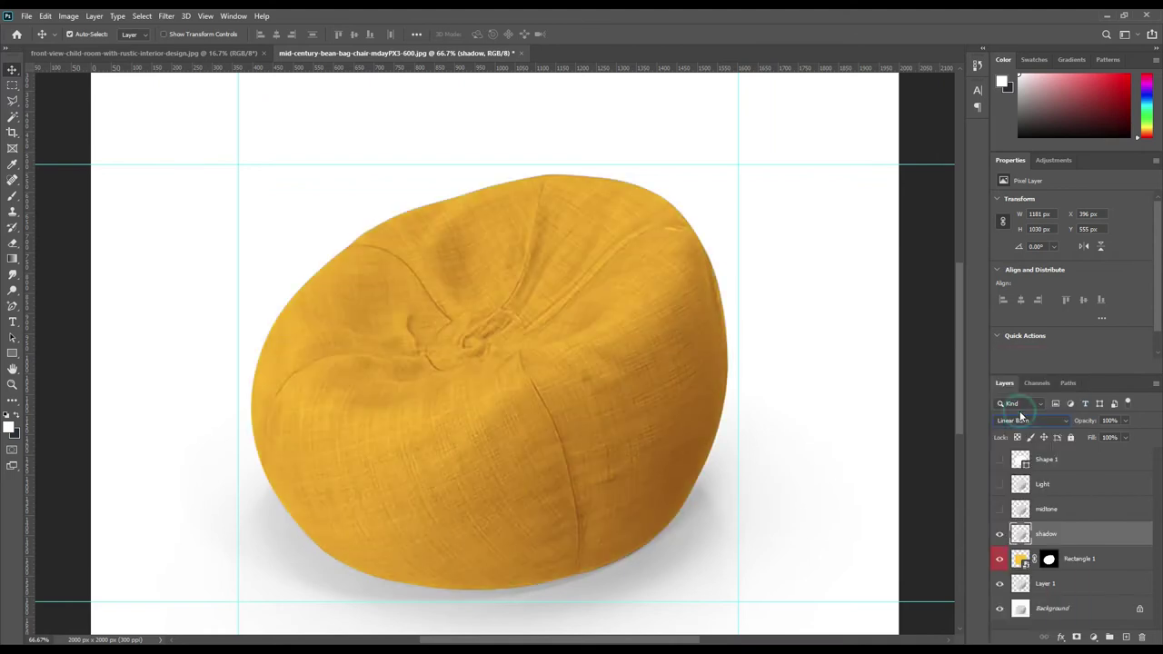
# - Show the midtone layer again and set its blend mode to Linear Dodge (Add)
pyautogui.click(999, 510)
pyautogui.click(1079, 514)
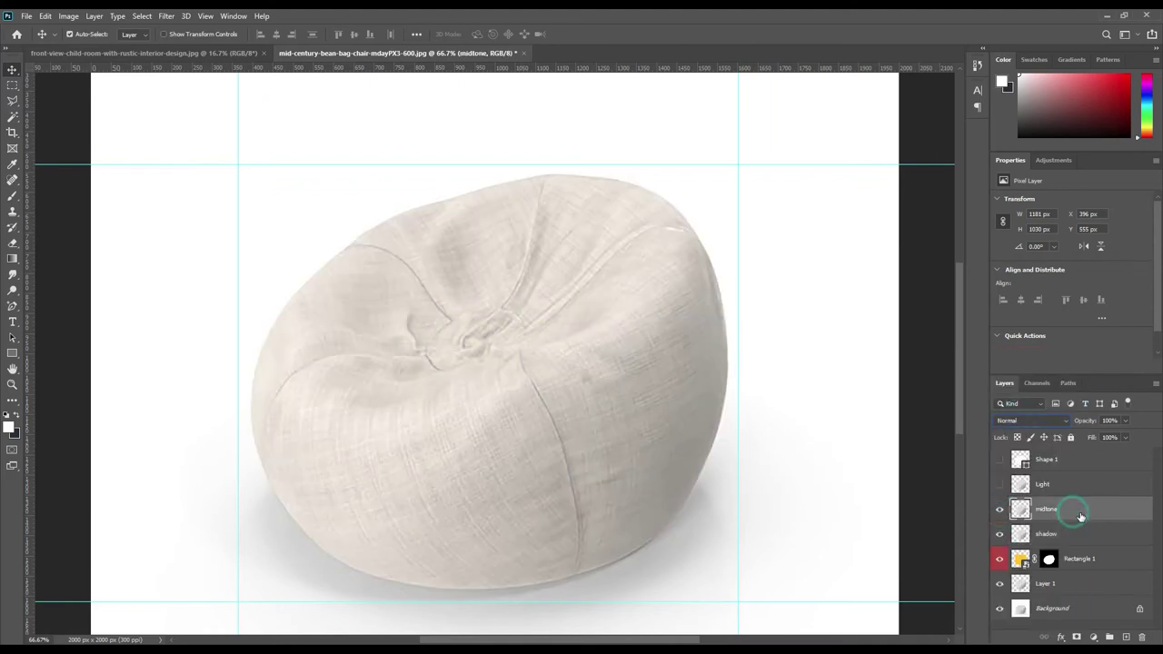
pyautogui.click(1059, 420)
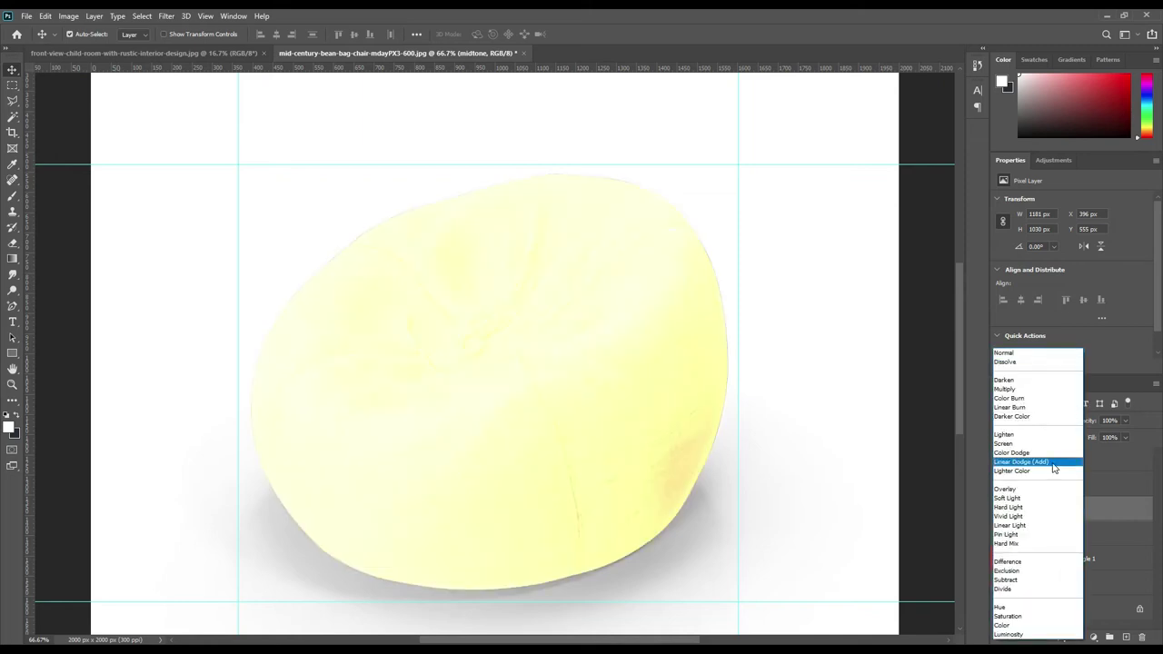
pyautogui.click(1059, 461)
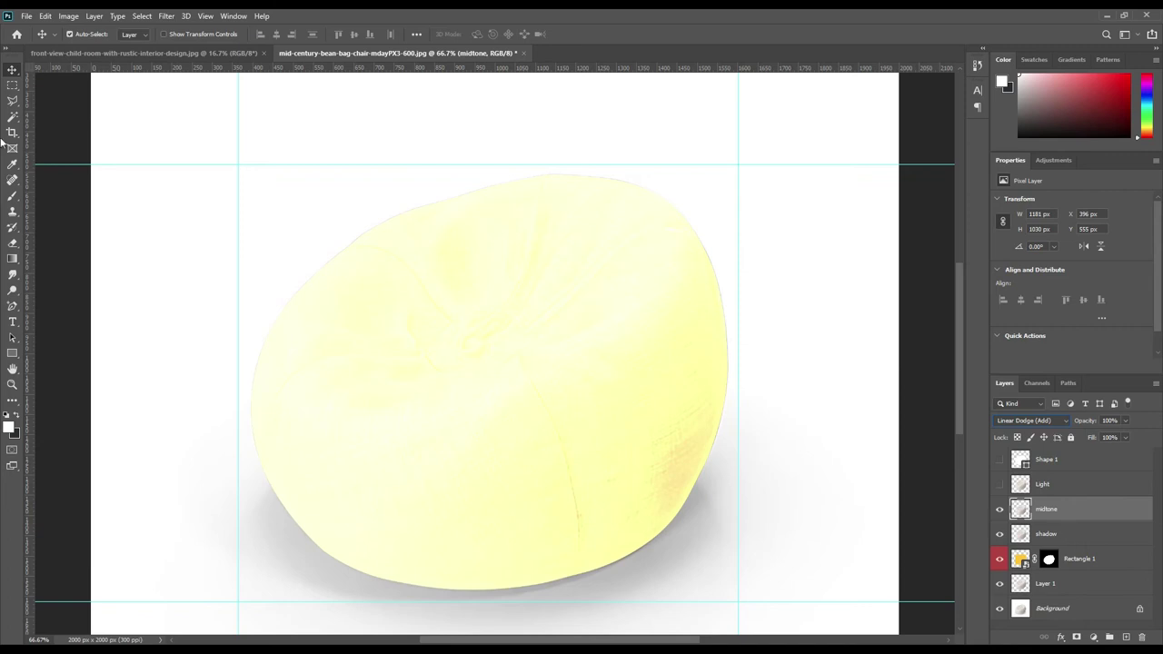
pyautogui.click(66, 16)
pyautogui.moveTo(87, 47)
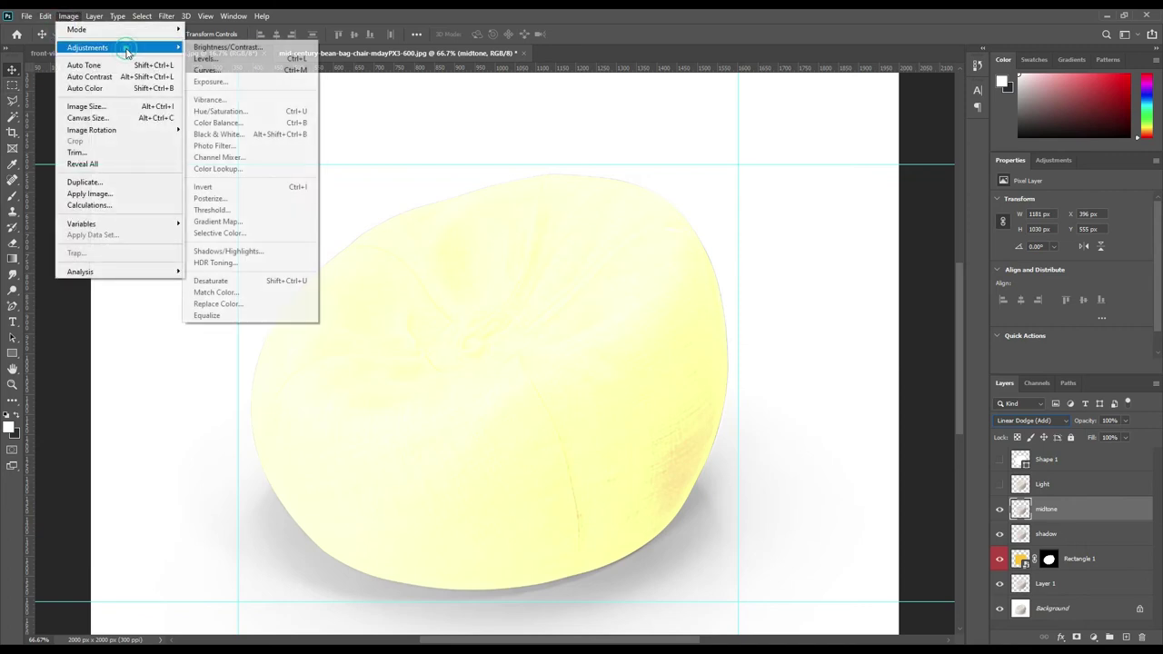
# - Set the midtone layer's Levels to input black 203 and output white 108
pyautogui.click(207, 59)
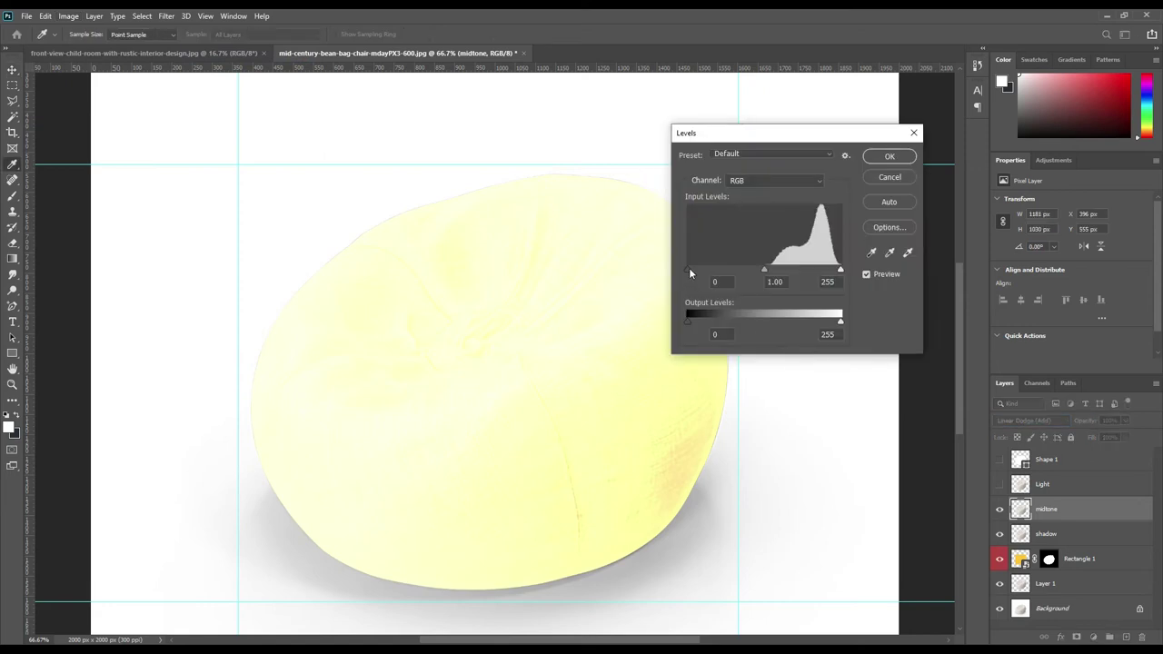
pyautogui.moveTo(689, 270); pyautogui.dragTo(811, 273)
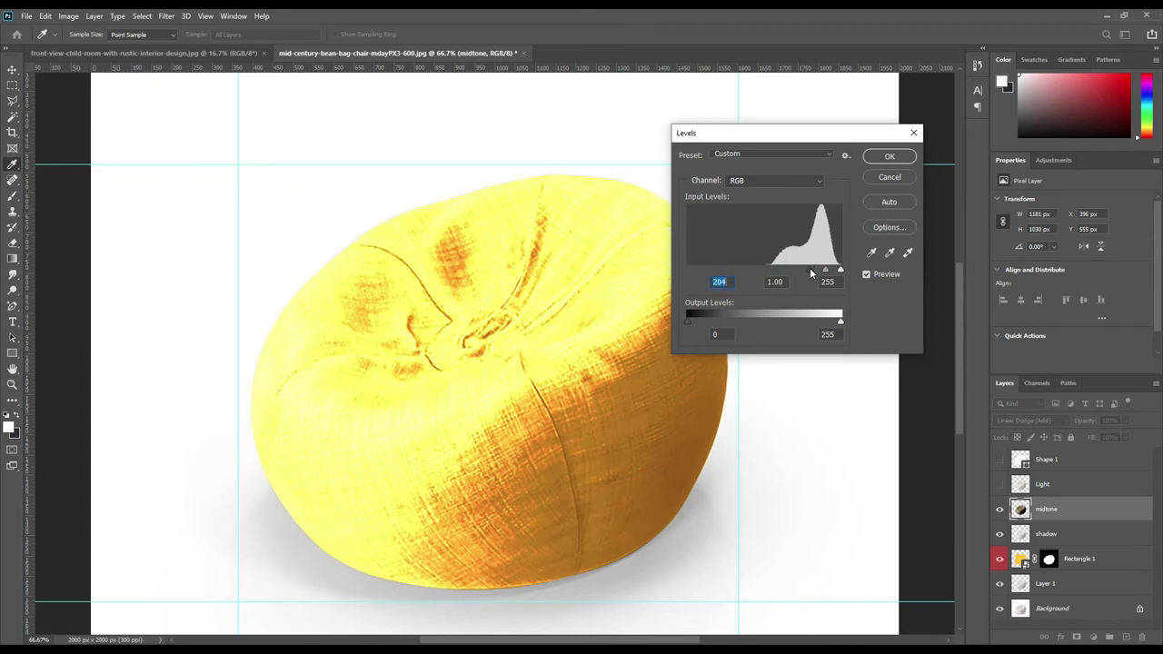
pyautogui.moveTo(840, 321); pyautogui.dragTo(747, 323)
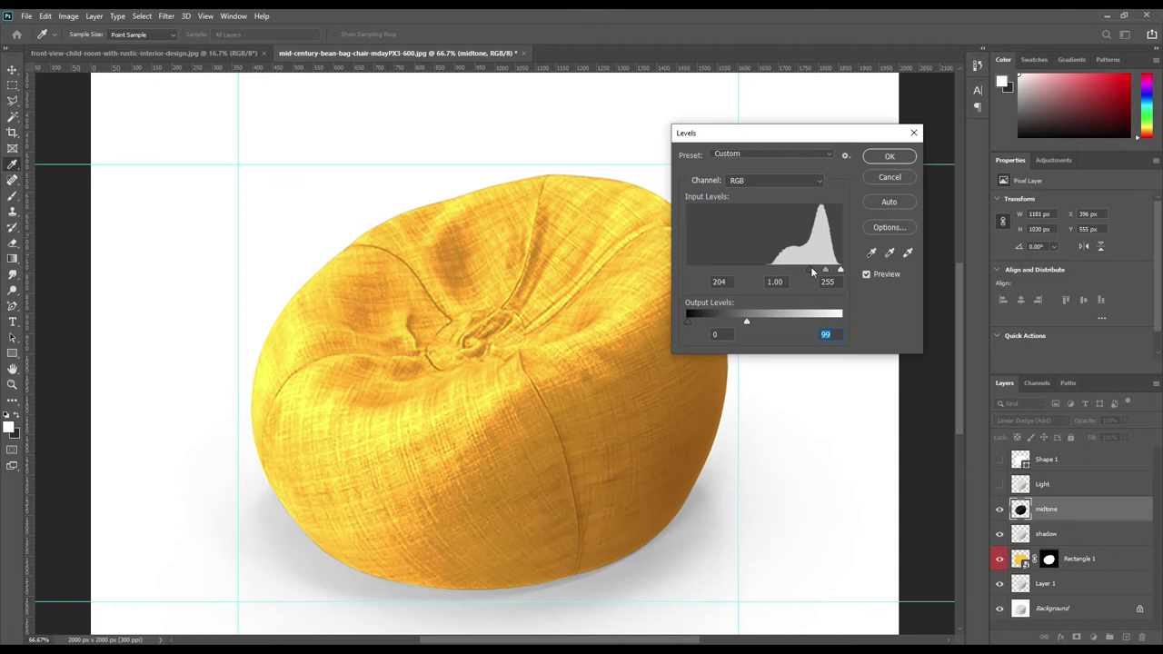
pyautogui.moveTo(811, 270); pyautogui.dragTo(810, 271)
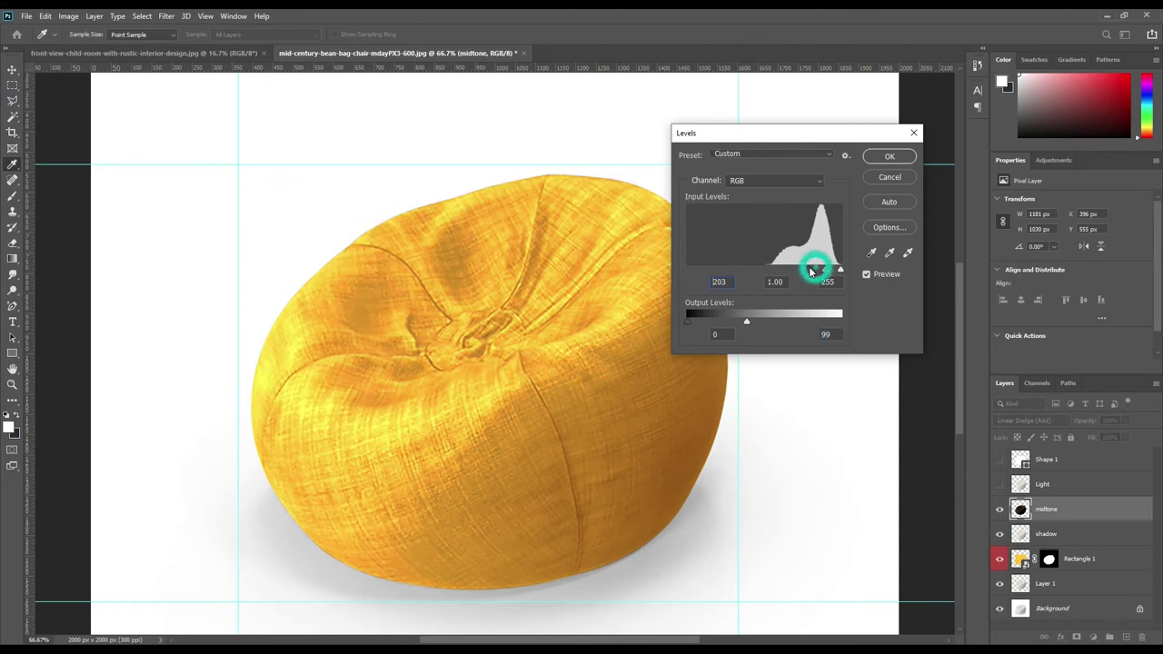
pyautogui.moveTo(750, 324); pyautogui.dragTo(759, 324)
pyautogui.moveTo(759, 323); pyautogui.dragTo(752, 322)
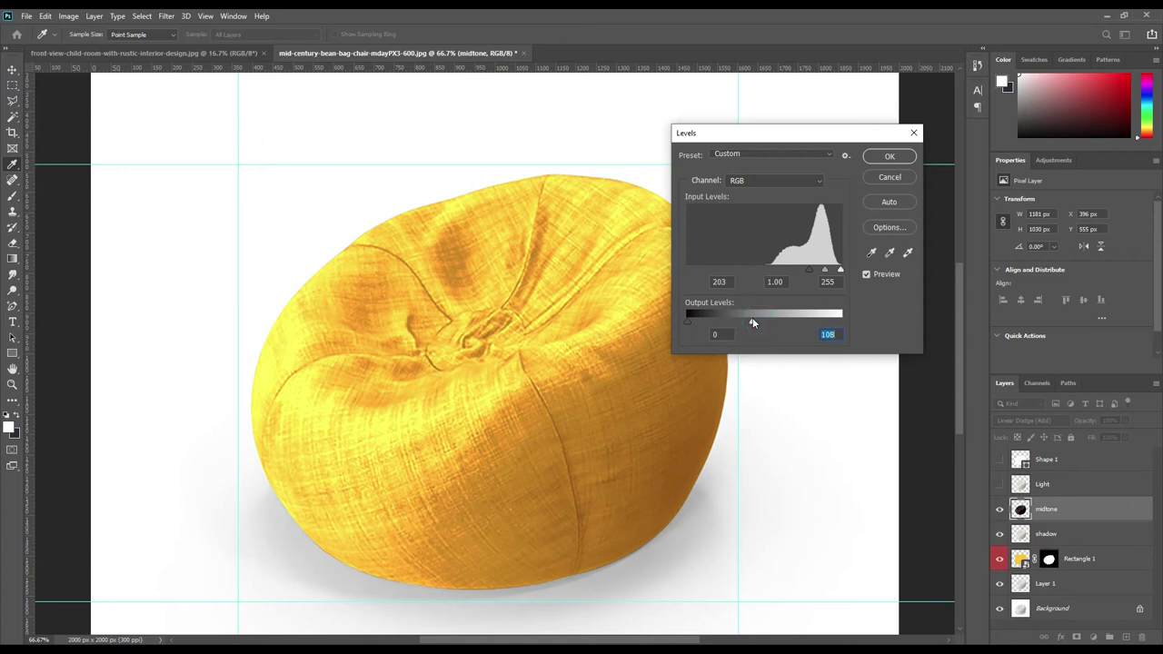
pyautogui.click(888, 156)
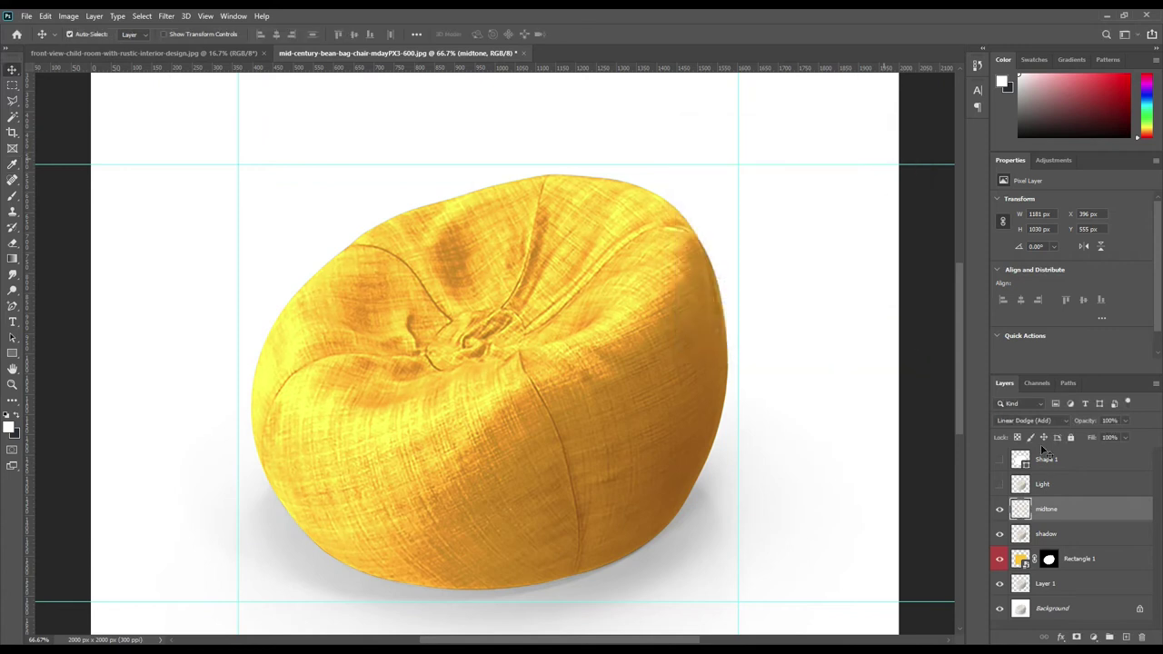
# - Desaturate the midtone layer to Saturation -100, then show and select the Light layer
pyautogui.click(66, 17)
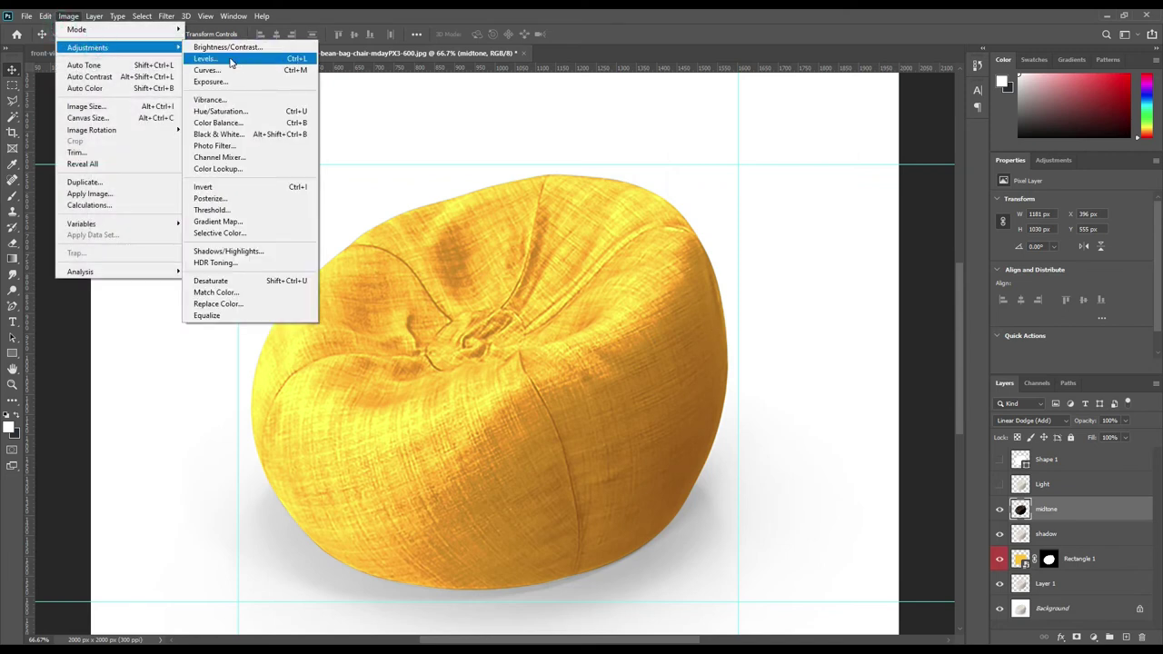
pyautogui.click(219, 111)
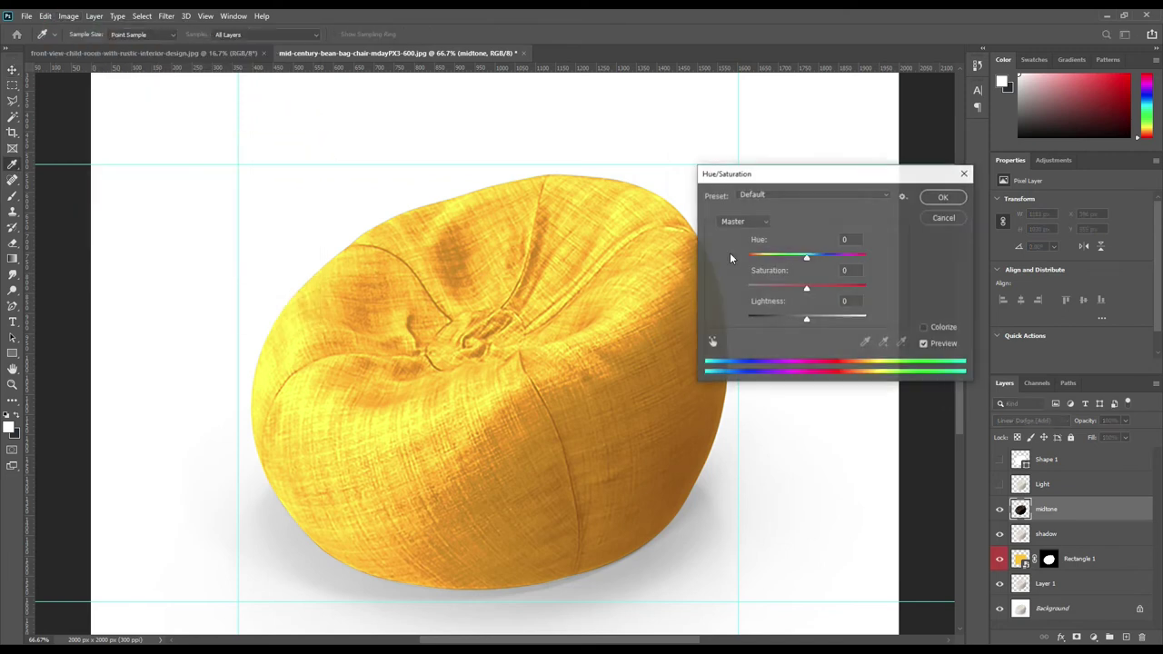
pyautogui.moveTo(807, 290); pyautogui.dragTo(747, 291)
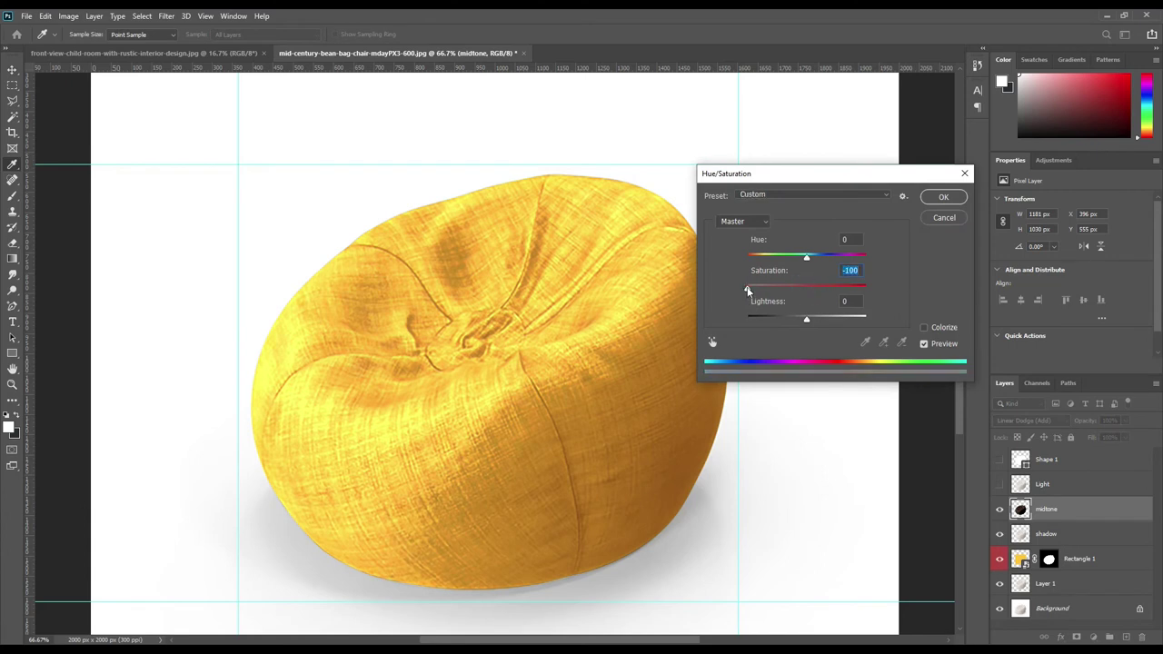
pyautogui.click(939, 196)
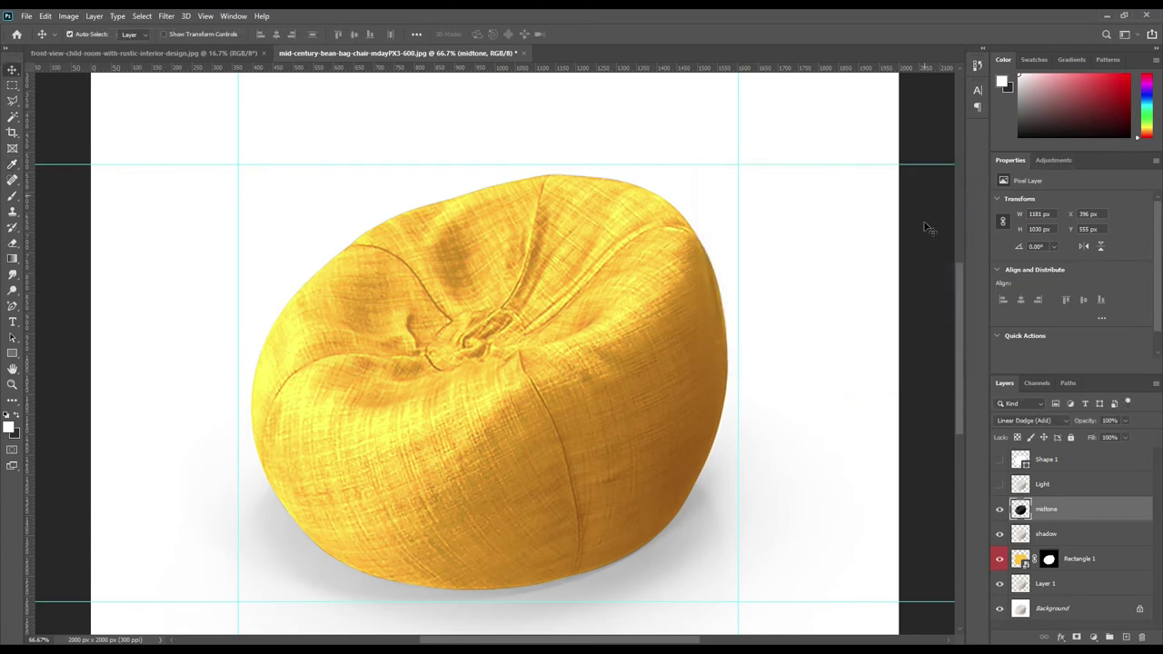
pyautogui.click(998, 485)
pyautogui.click(1060, 488)
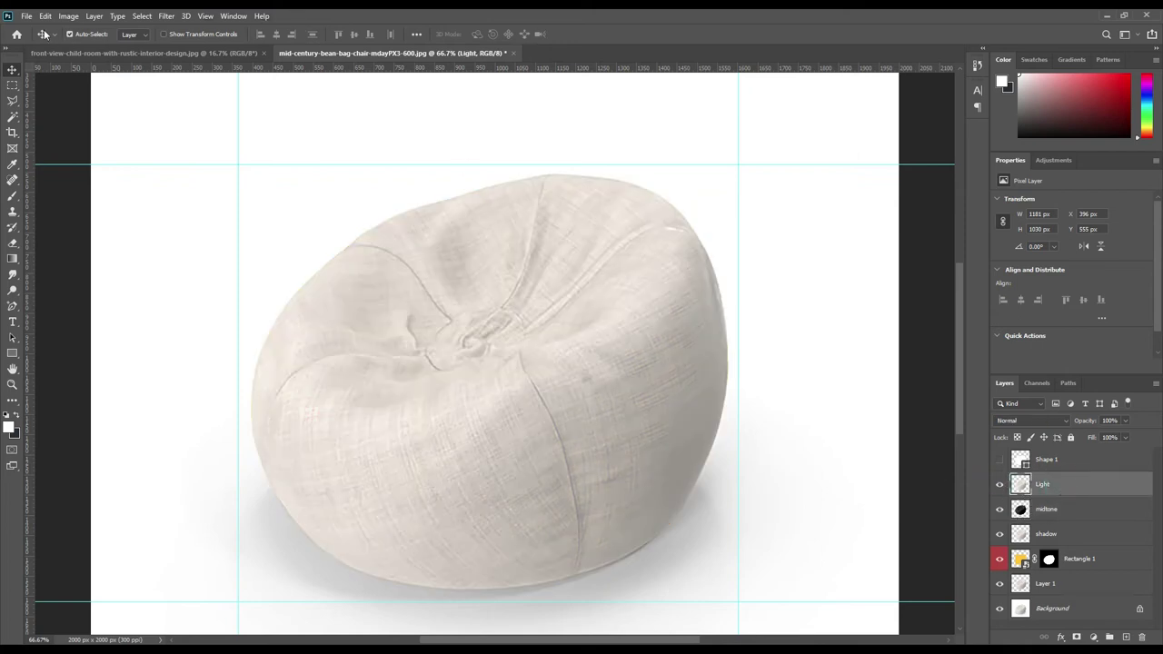
# - Raise the Light layer's Levels input black to 226 and set its blend mode to Screen
pyautogui.click(69, 15)
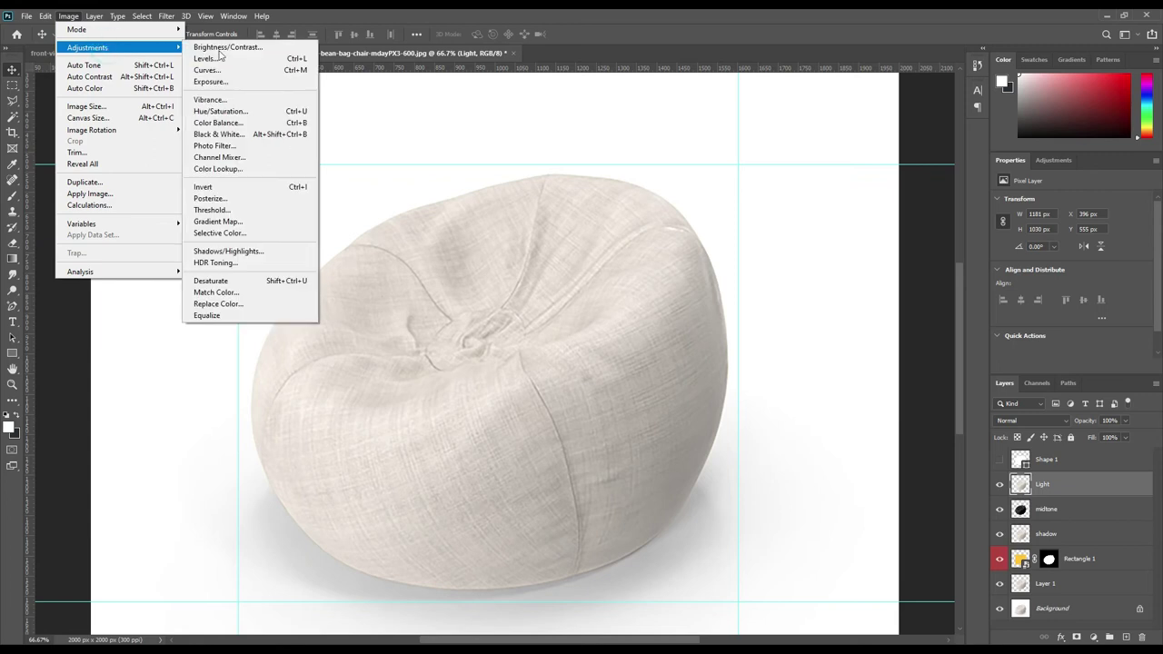
pyautogui.click(218, 58)
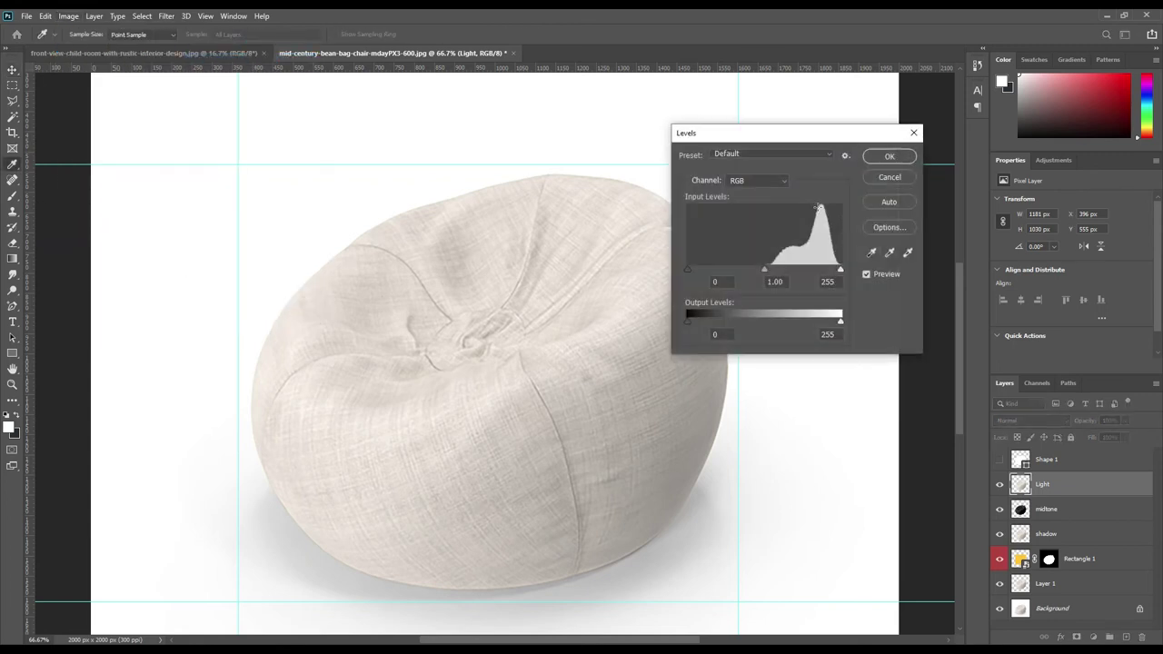
pyautogui.moveTo(688, 270); pyautogui.dragTo(826, 271)
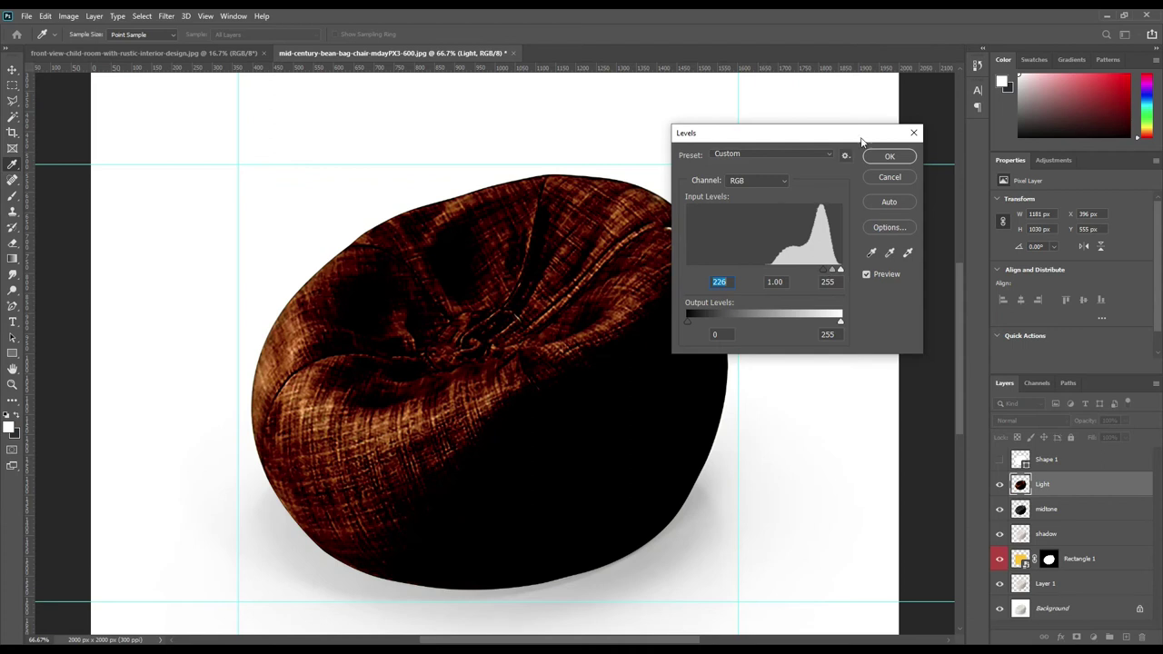
pyautogui.click(890, 156)
pyautogui.click(1036, 422)
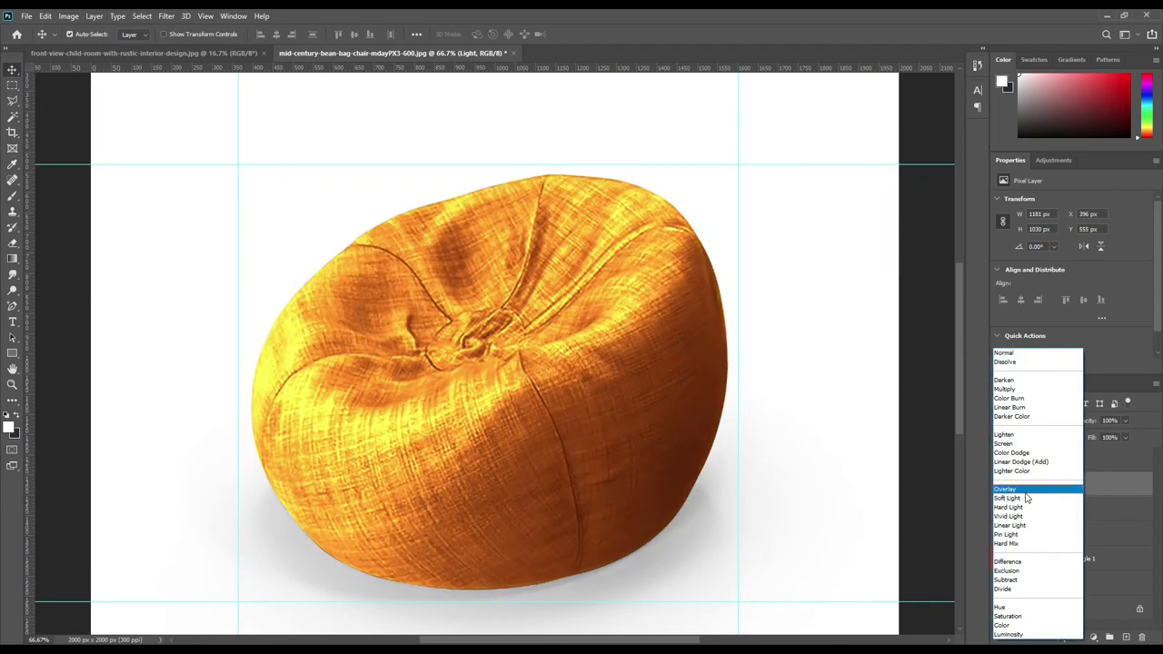
pyautogui.click(1024, 444)
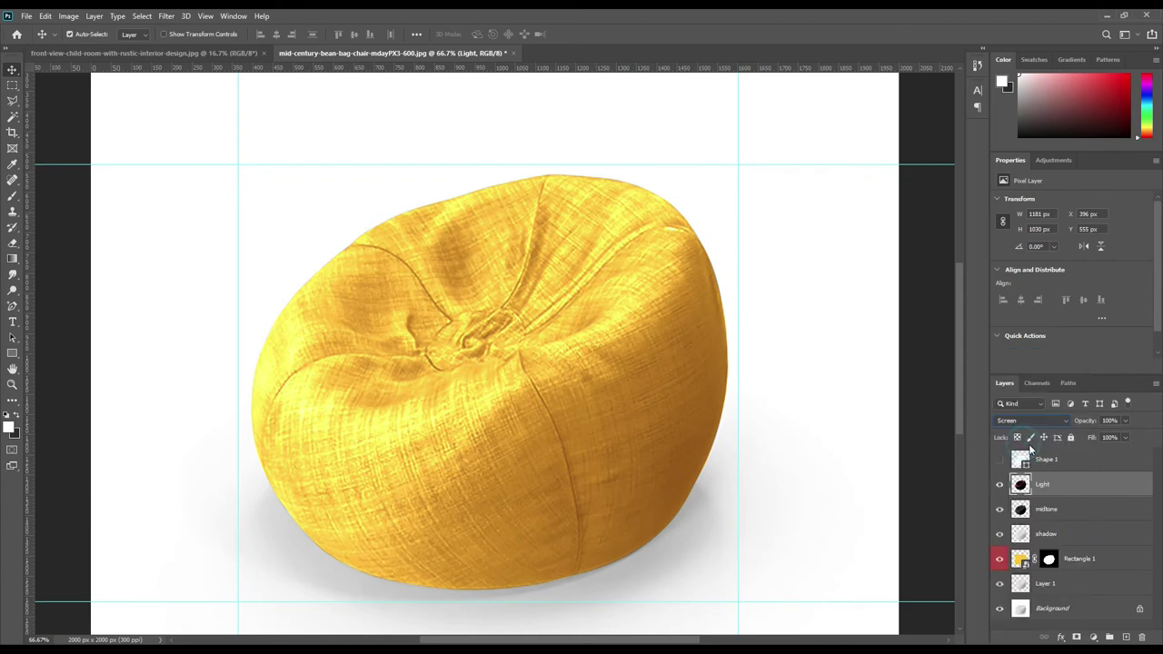
# - Desaturate the Light layer to about -97 saturation
pyautogui.click(78, 14)
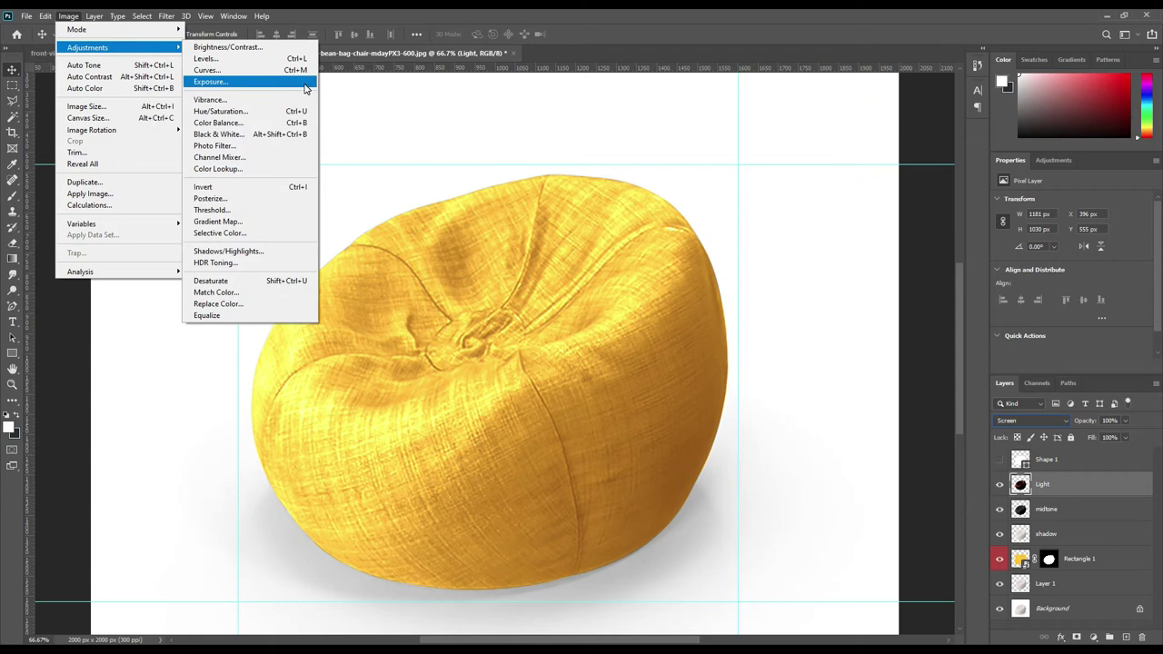
pyautogui.click(229, 110)
pyautogui.moveTo(804, 289); pyautogui.dragTo(722, 289)
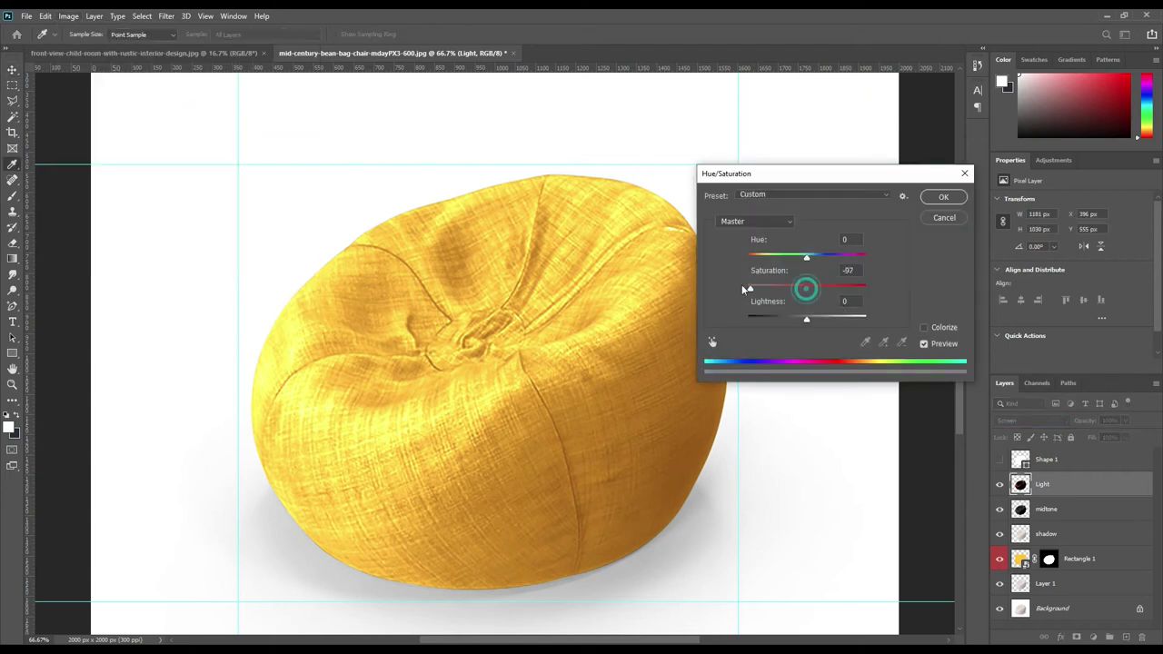
pyautogui.click(945, 198)
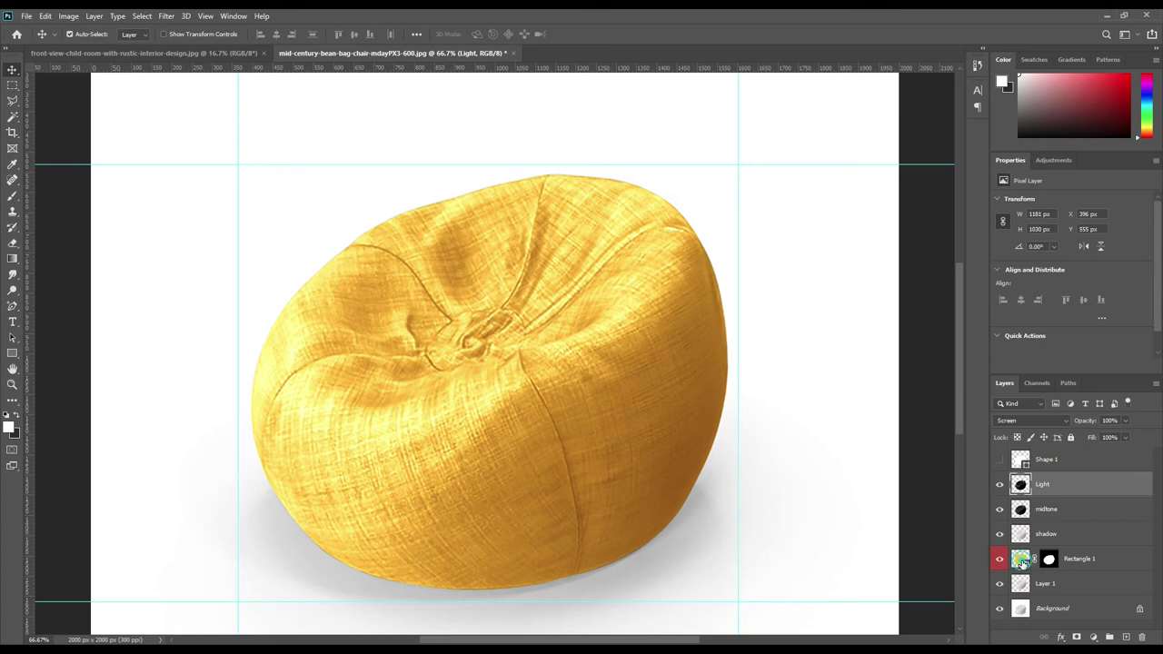
# - Open the Rectangle 1 smart object and start a black text box on the rectangle
pyautogui.doubleClick(1022, 561)
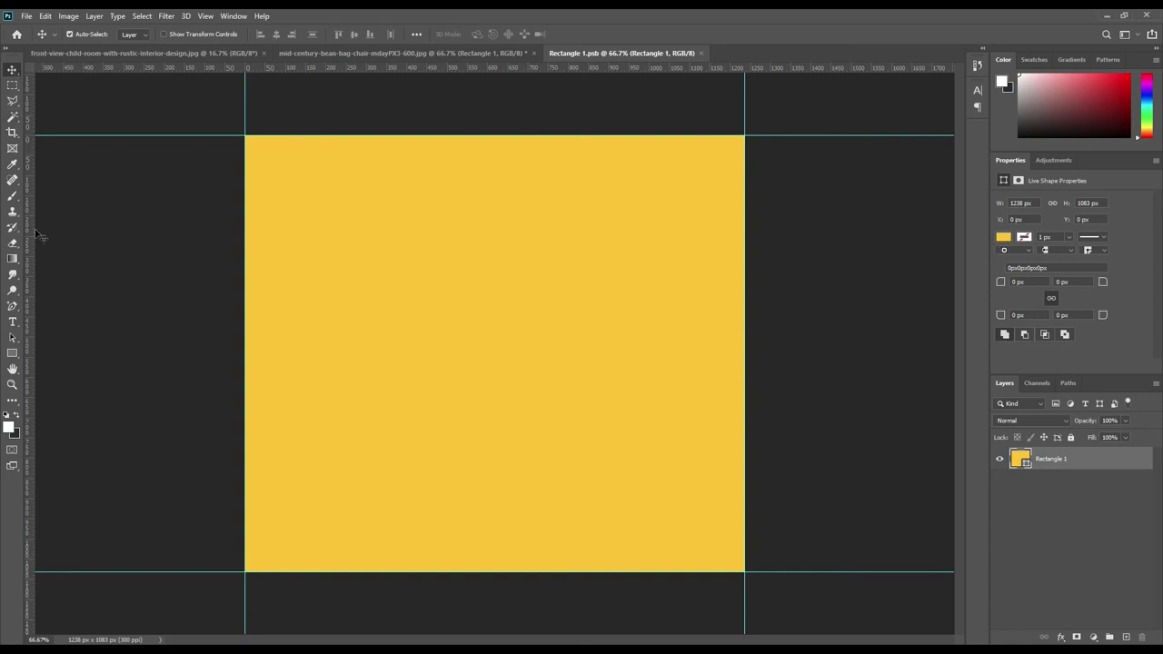
pyautogui.click(13, 318)
pyautogui.press('t')
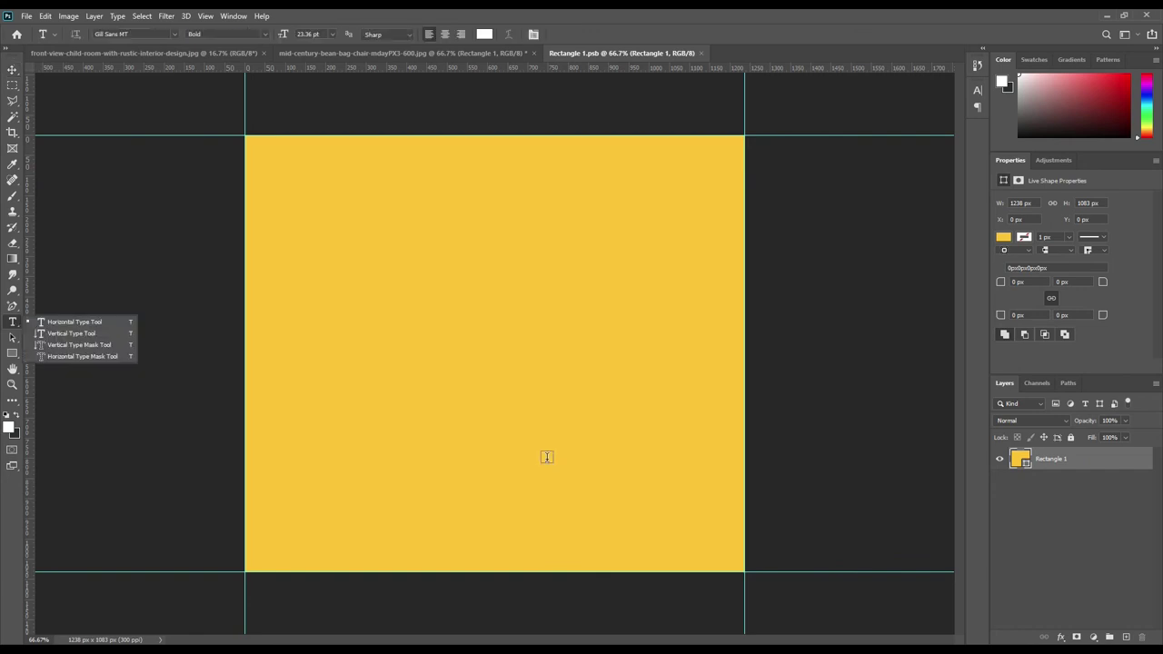
pyautogui.click(483, 33)
pyautogui.click(821, 322)
pyautogui.click(1095, 162)
# - Type 'Free Bean Bag' with 'Mockup' on a second line and commit the label
pyautogui.click(488, 465)
pyautogui.write('Free Bean B')
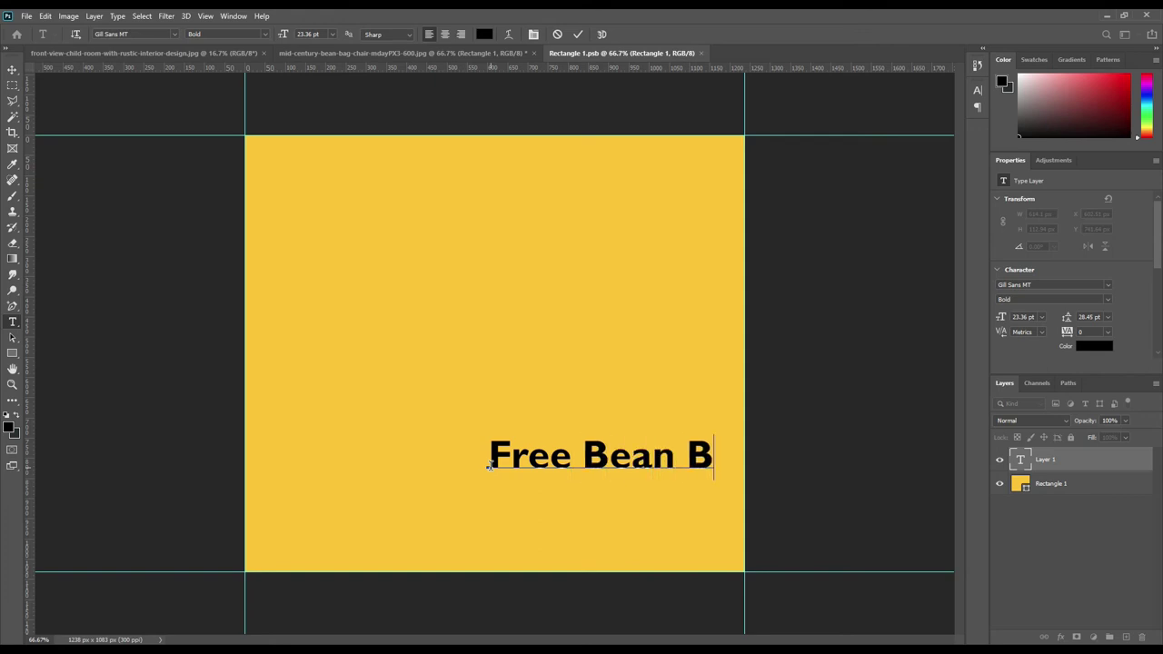
pyautogui.write('ag')
pyautogui.press('Return')
pyautogui.press('End')
pyautogui.write('Mock')
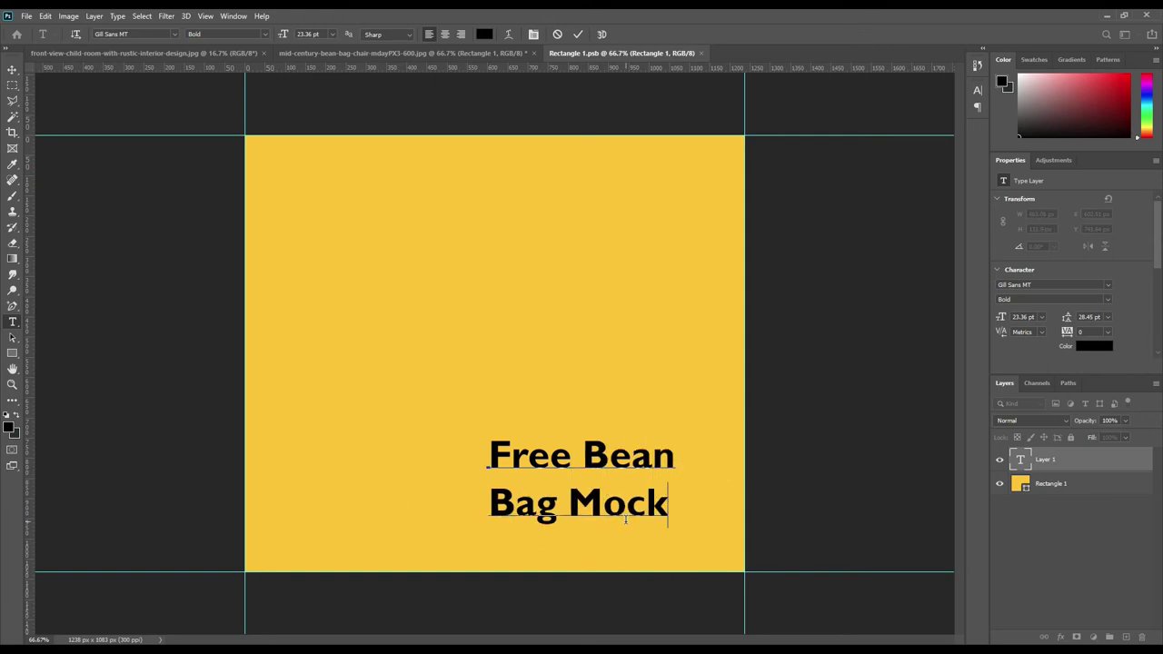
pyautogui.write('up')
pyautogui.hotkey('ctrl', 'Return')
# - Nudge the label up-left and draw a circle to its left with the Ellipse tool
pyautogui.press('v')
pyautogui.moveTo(590, 464); pyautogui.dragTo(565, 431)
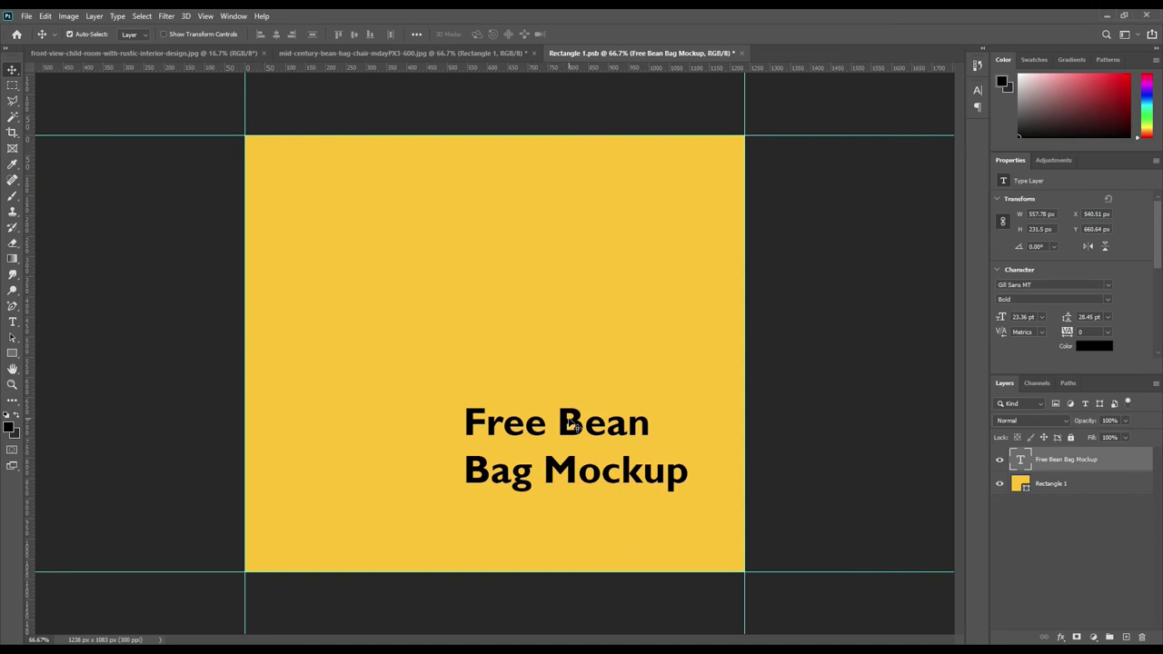
pyautogui.rightClick(12, 353)
pyautogui.click(64, 364)
pyautogui.moveTo(326, 411); pyautogui.dragTo(397, 483)
# - Add an 'M' beside the circle in the Mustard Personal Use font
pyautogui.click(12, 321)
pyautogui.click(371, 360)
pyautogui.write('M')
pyautogui.click(173, 34)
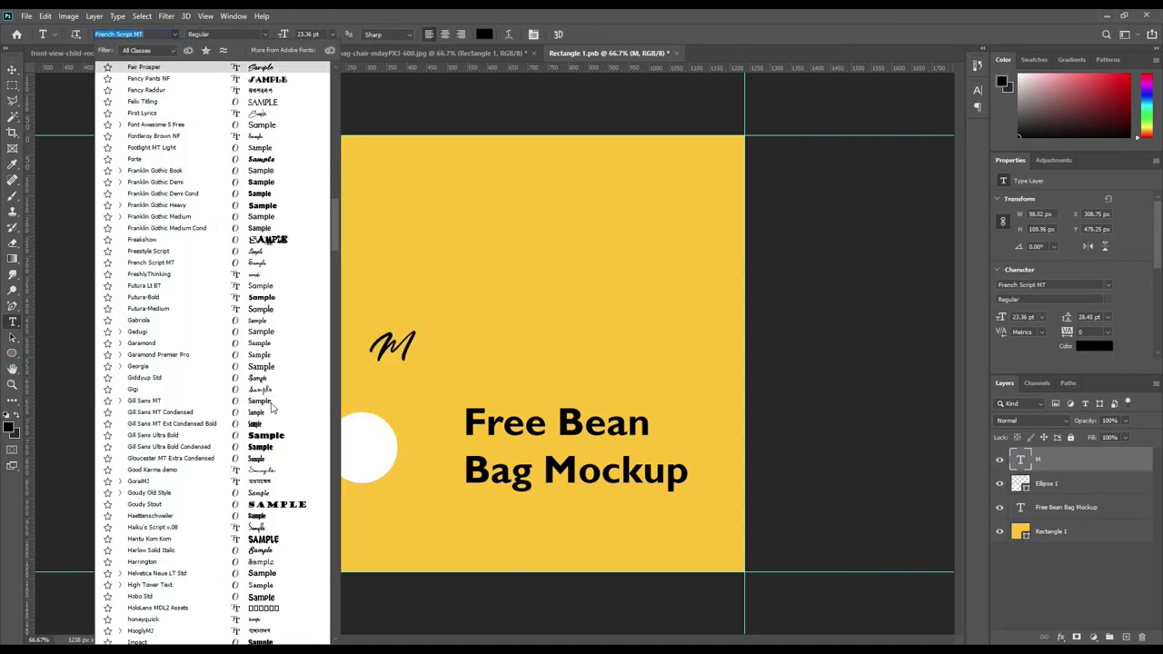
pyautogui.scroll(-5, 293, 482)
pyautogui.scroll(-5, 293, 486)
pyautogui.scroll(-4, 282, 581)
pyautogui.scroll(-3, 281, 588)
pyautogui.click(291, 563)
# - Fit the M inside the circle and cut it out of the circle with a mask
pyautogui.moveTo(394, 337); pyautogui.dragTo(358, 441)
pyautogui.moveTo(320, 404); pyautogui.dragTo(334, 424)
pyautogui.press('Return')
pyautogui.click(1045, 483)
pyautogui.click(1093, 636)
pyautogui.keyDown('ctrl'); pyautogui.click(1020, 460); pyautogui.keyUp('ctrl')
pyautogui.press('Delete')
# - Fill the circle logo black and resize it beside the heading
pyautogui.doubleClick(1019, 483)
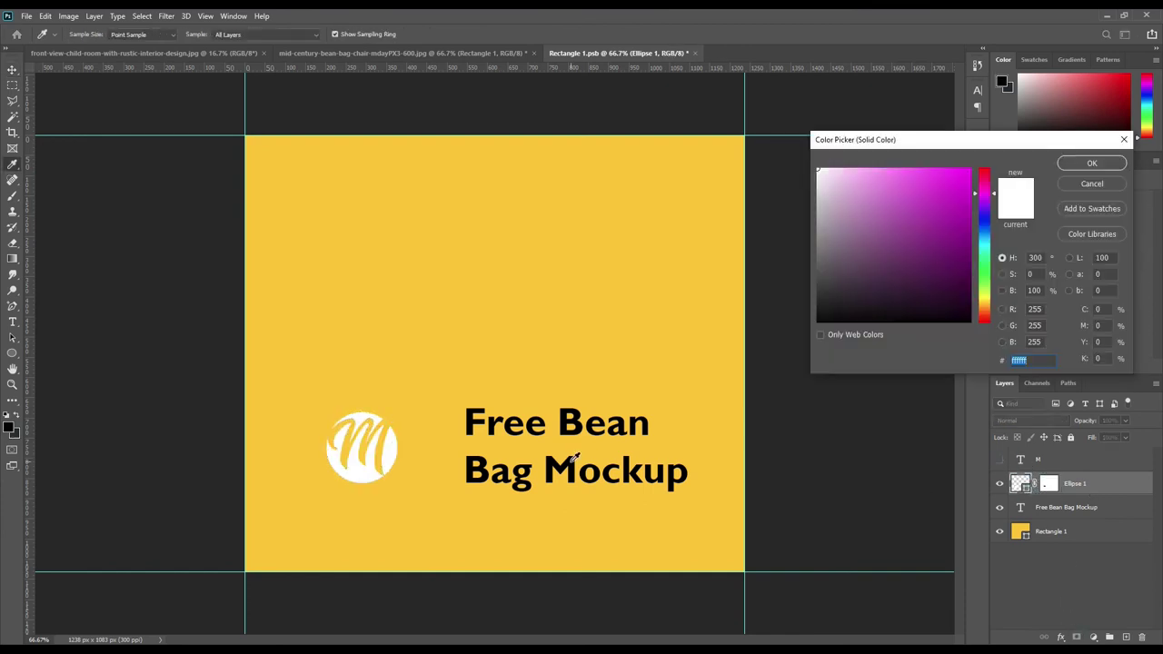
pyautogui.click(1097, 161)
pyautogui.hotkey('ctrl', 't')
pyautogui.moveTo(327, 482); pyautogui.dragTo(356, 465)
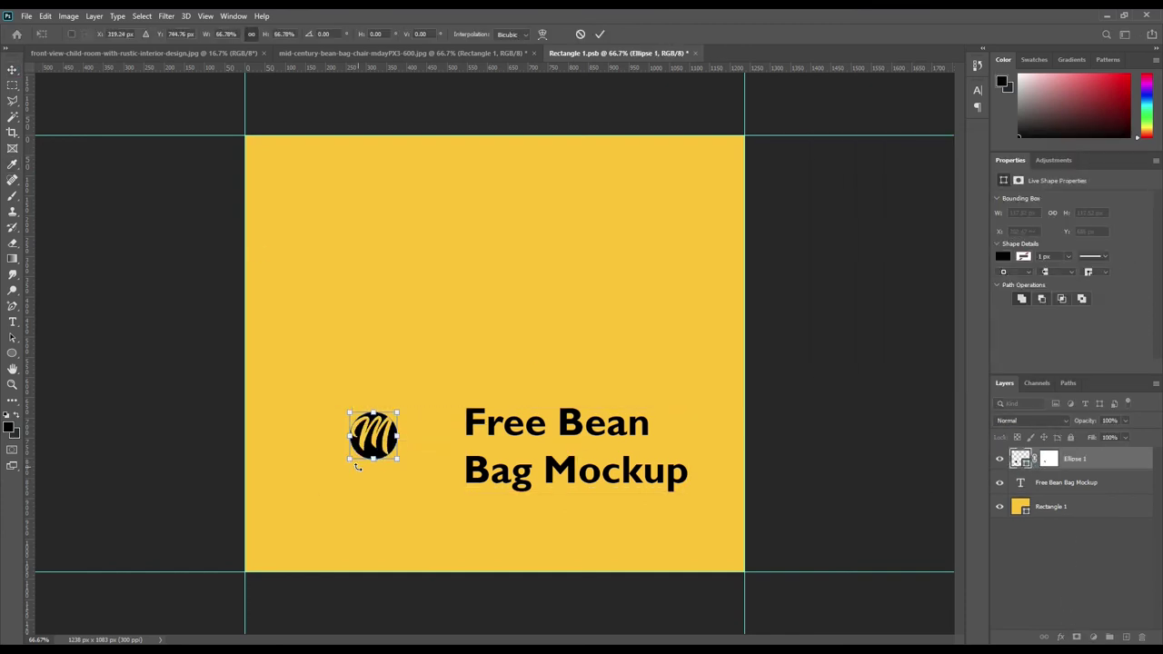
pyautogui.moveTo(357, 466); pyautogui.dragTo(407, 435)
pyautogui.press('Return')
# - Shrink the heading to about 83% and move it next to the logo
pyautogui.click(1065, 483)
pyautogui.press('t')
pyautogui.click(977, 90)
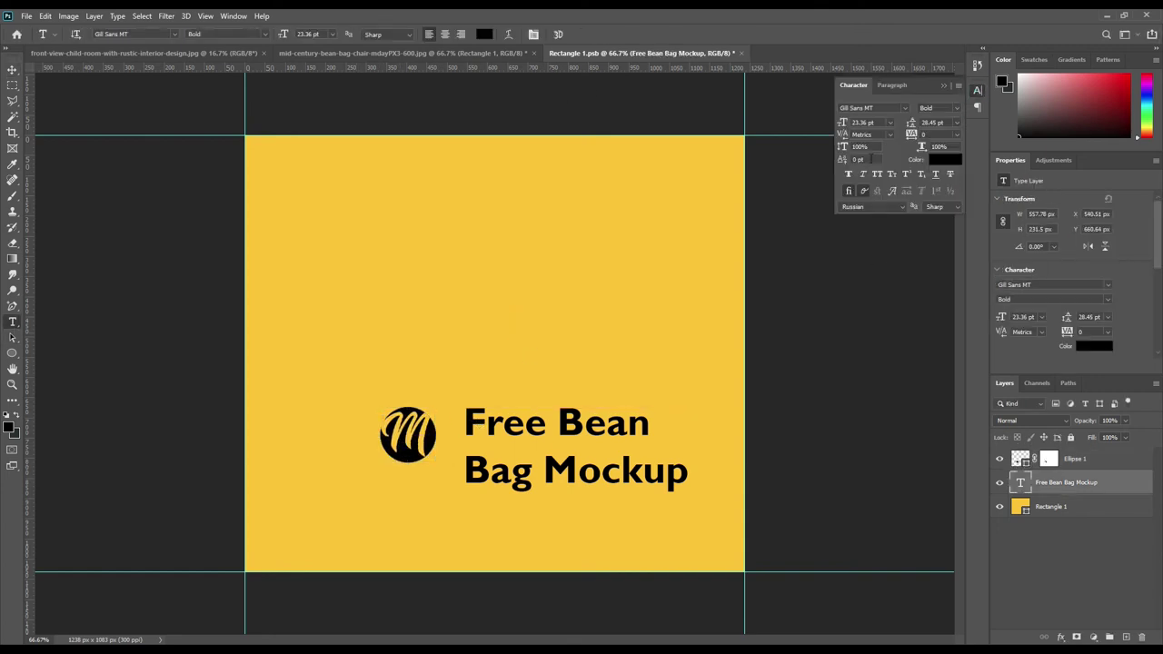
pyautogui.click(12, 70)
pyautogui.hotkey('ctrl', 't')
pyautogui.moveTo(689, 491); pyautogui.dragTo(672, 461)
pyautogui.moveTo(607, 437); pyautogui.dragTo(579, 436)
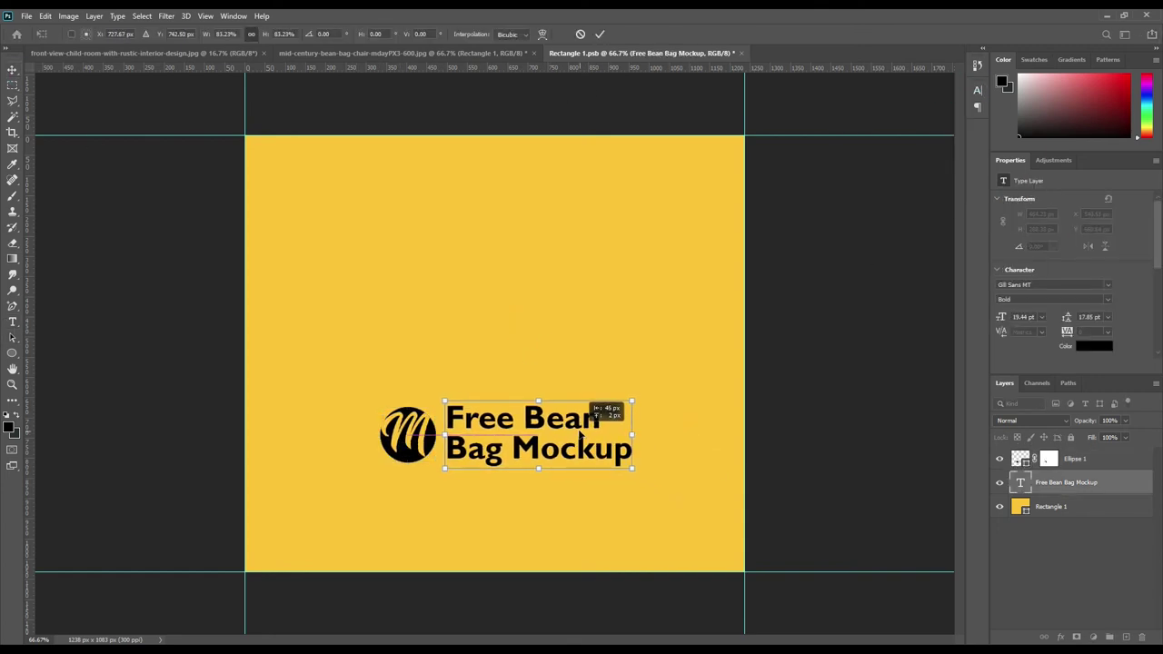
pyautogui.click(599, 34)
# - Add a smaller, Regular-weight Lorem ipsum paragraph box under the heading
pyautogui.click(68, 16)
pyautogui.click(293, 176)
pyautogui.click(399, 52)
pyautogui.click(641, 53)
pyautogui.press('t')
pyautogui.moveTo(399, 478); pyautogui.dragTo(633, 524)
pyautogui.click(225, 34)
pyautogui.click(209, 43)
pyautogui.moveTo(284, 34)
pyautogui.mouseDown()
pyautogui.moveTo(275, 41)
pyautogui.moveTo(309, 41)
pyautogui.mouseUp()
pyautogui.click(11, 69)
pyautogui.moveTo(477, 497)
pyautogui.mouseDown()
pyautogui.moveTo(471, 481)
pyautogui.moveTo(521, 485)
pyautogui.mouseUp()
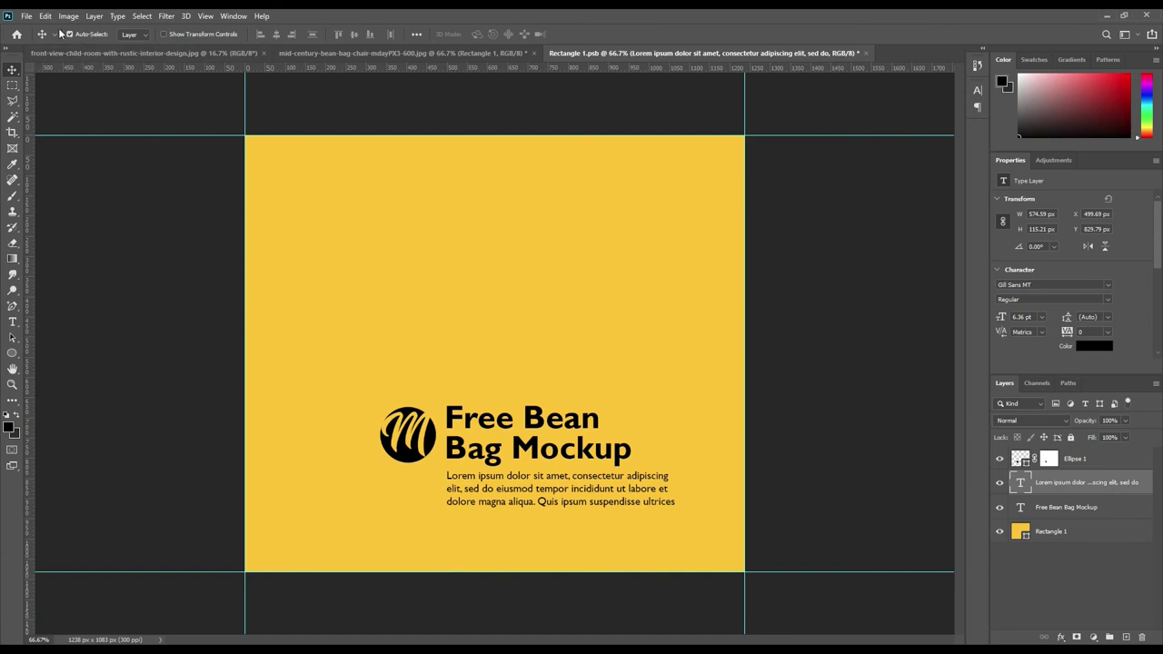
# - Save the label design and check it on the bean bag mockup
pyautogui.click(27, 15)
pyautogui.click(57, 152)
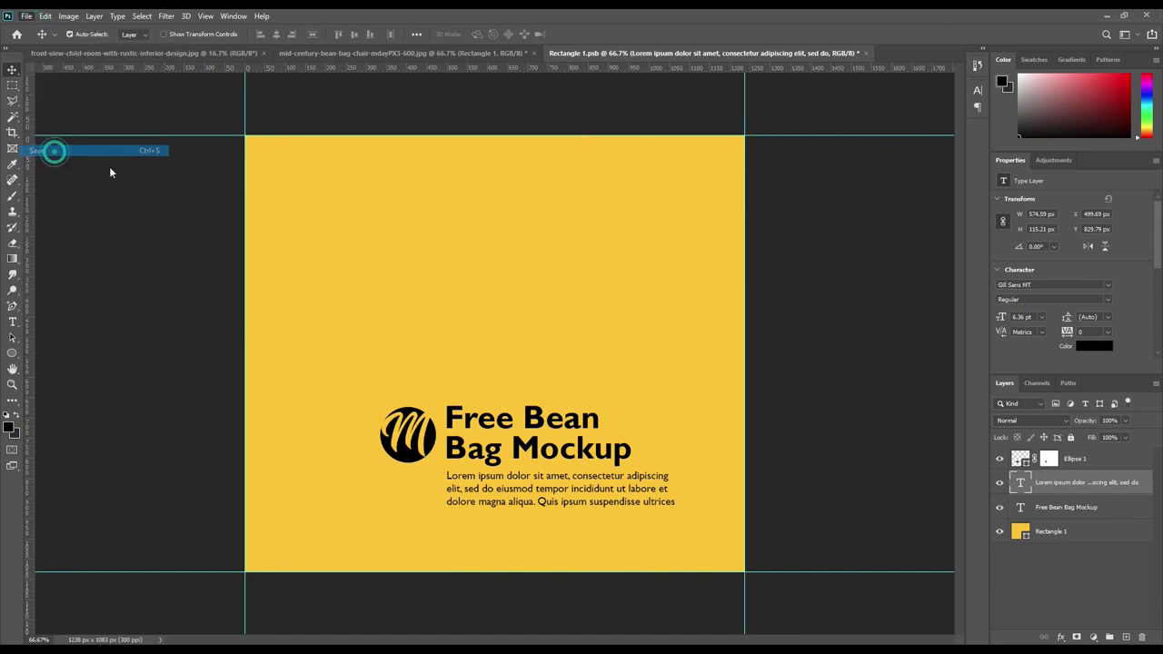
pyautogui.click(438, 54)
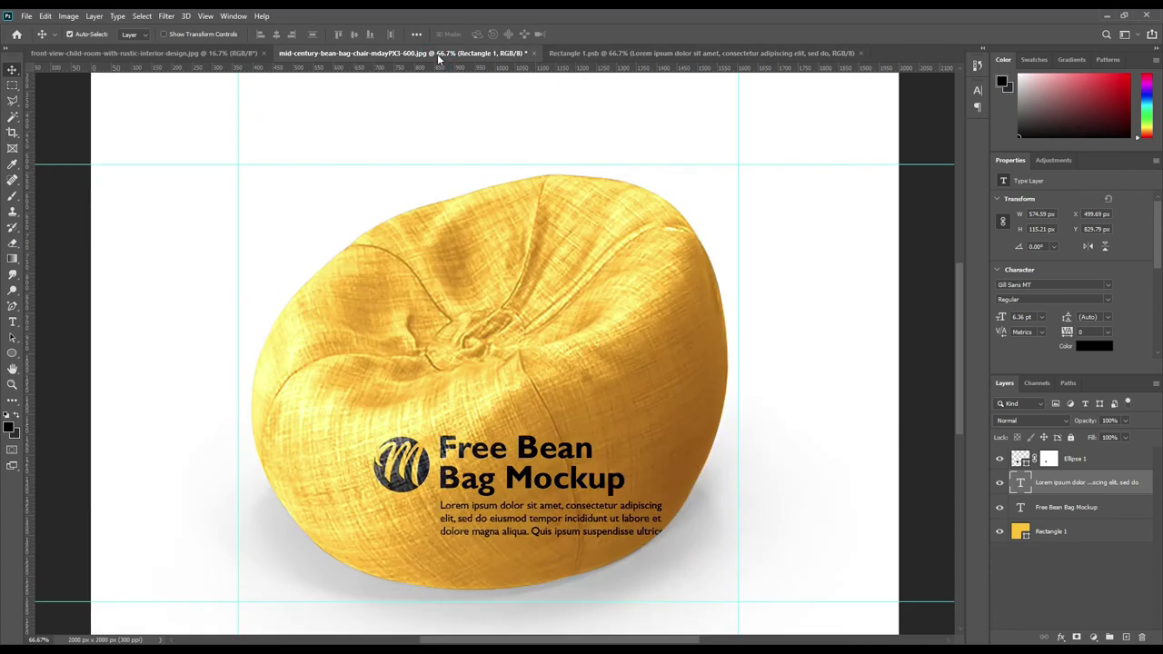
pyautogui.click(709, 53)
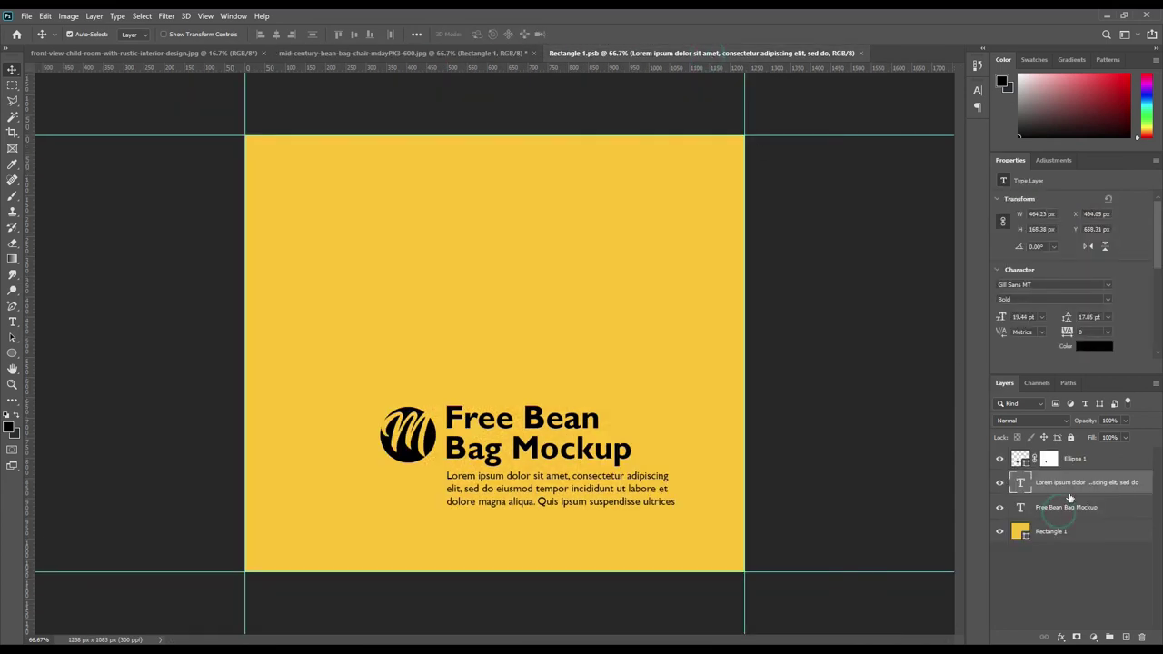
# - Move the logo, heading and paragraph together toward the lower left
pyautogui.keyDown('shift'); pyautogui.click(1059, 509); pyautogui.keyUp('shift')
pyautogui.keyDown('shift'); pyautogui.click(1082, 459); pyautogui.keyUp('shift')
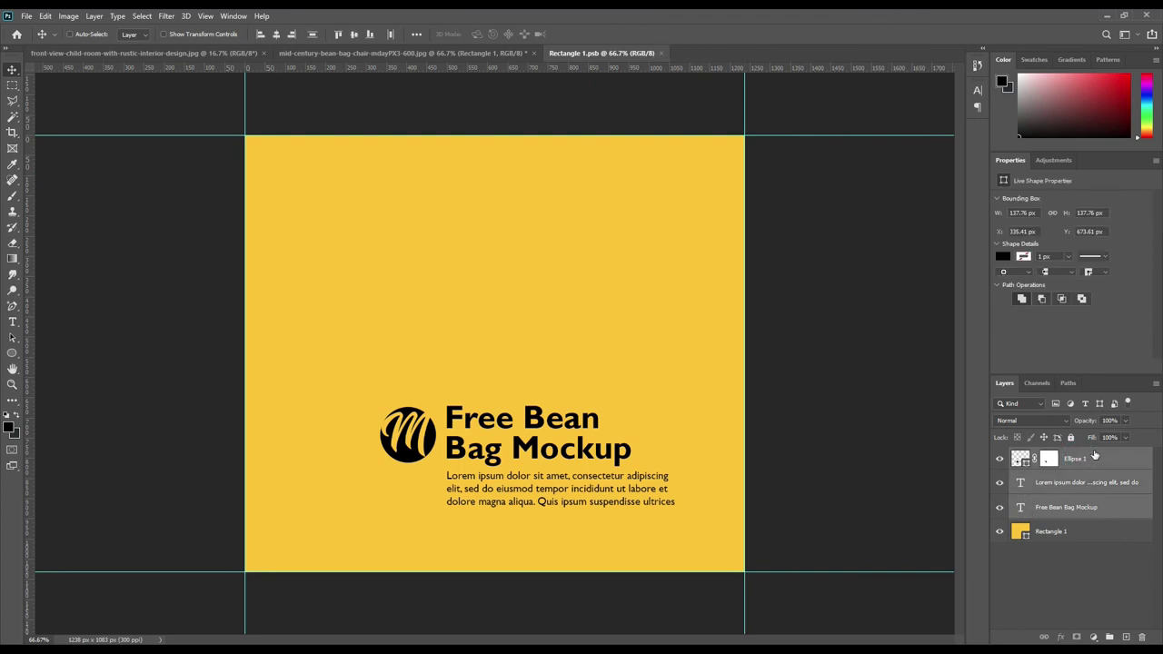
pyautogui.hotkey('ctrl', 't')
pyautogui.moveTo(567, 465); pyautogui.dragTo(549, 486)
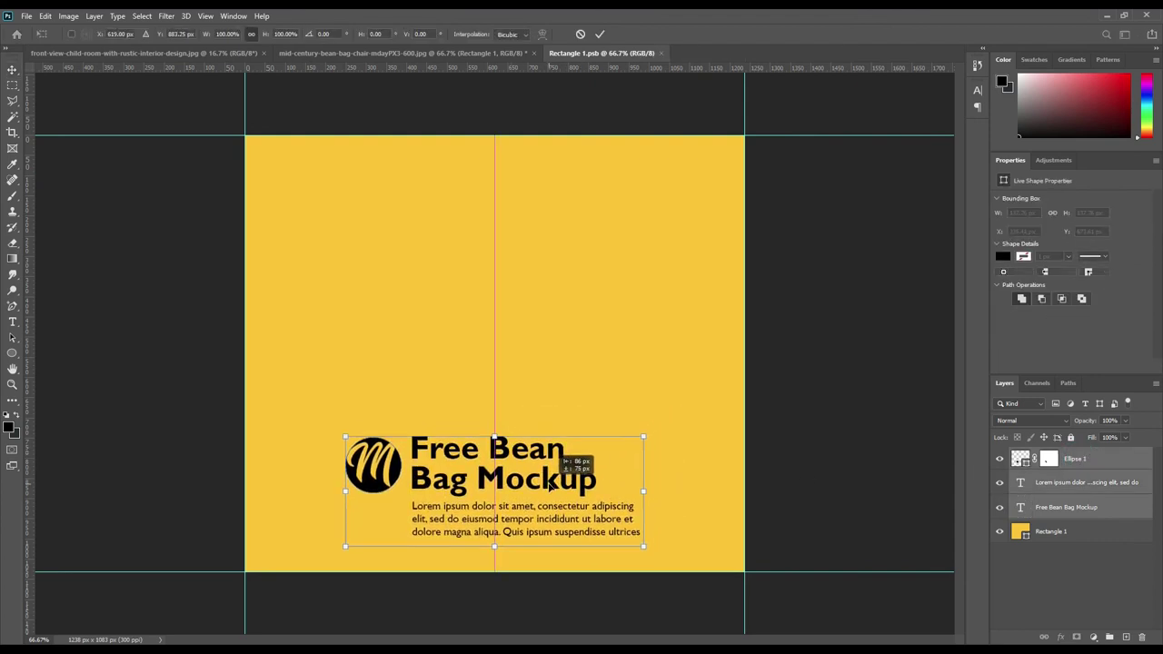
pyautogui.click(598, 34)
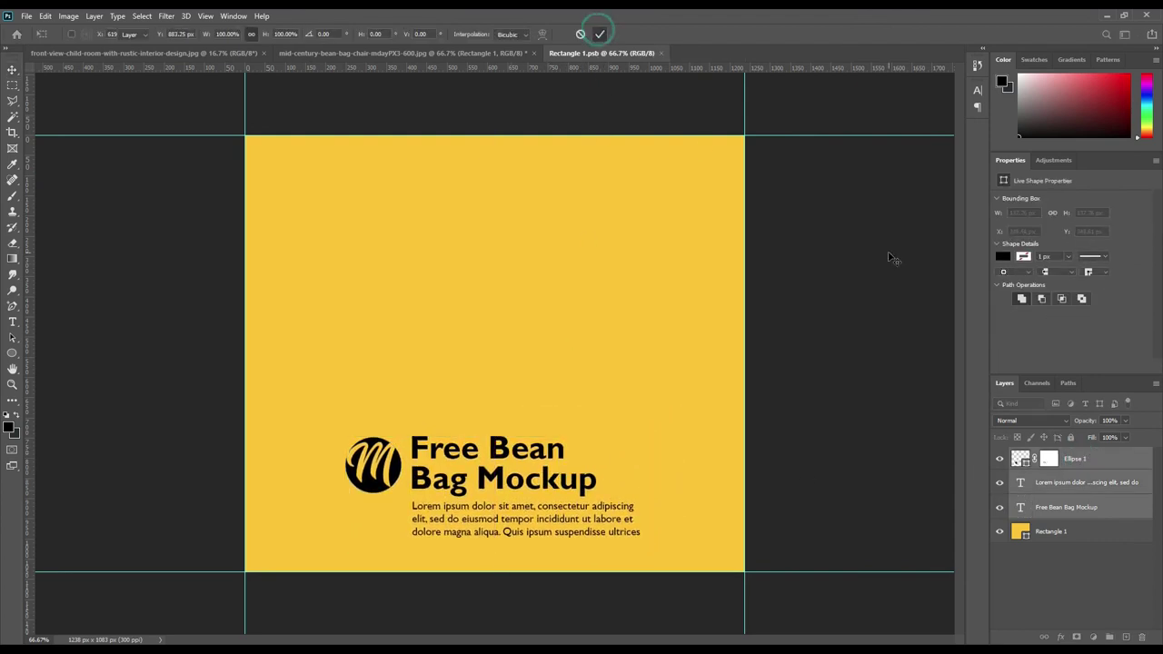
pyautogui.click(843, 242)
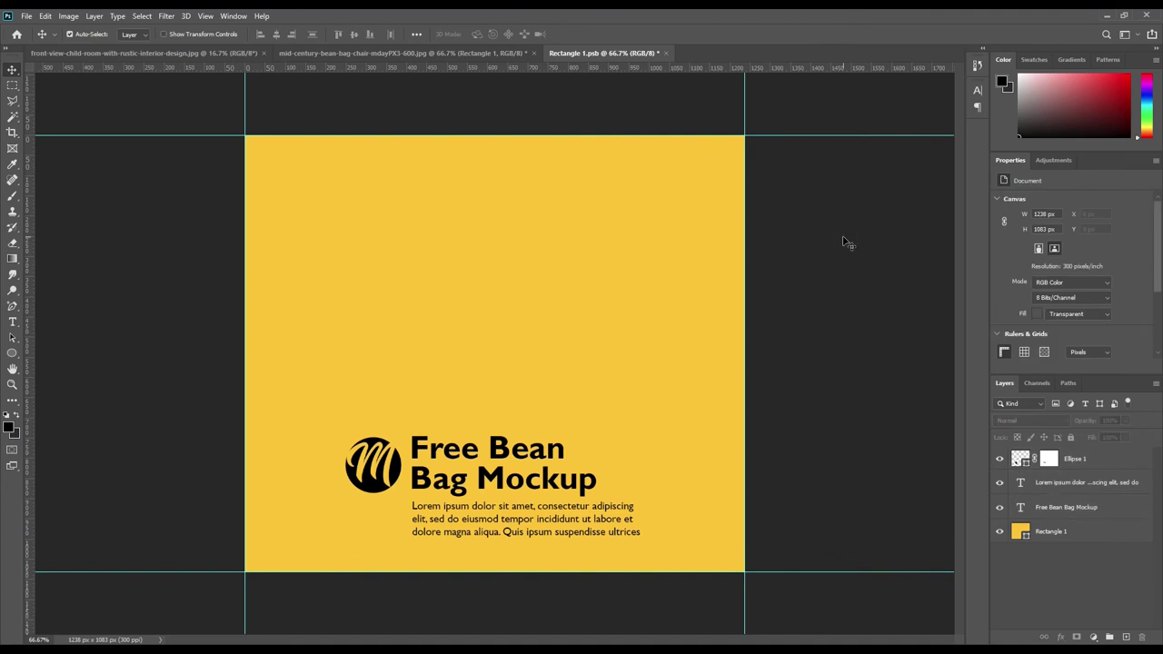
# - Save the updated design and review the label on the mockup
pyautogui.click(27, 16)
pyautogui.click(60, 151)
pyautogui.click(357, 55)
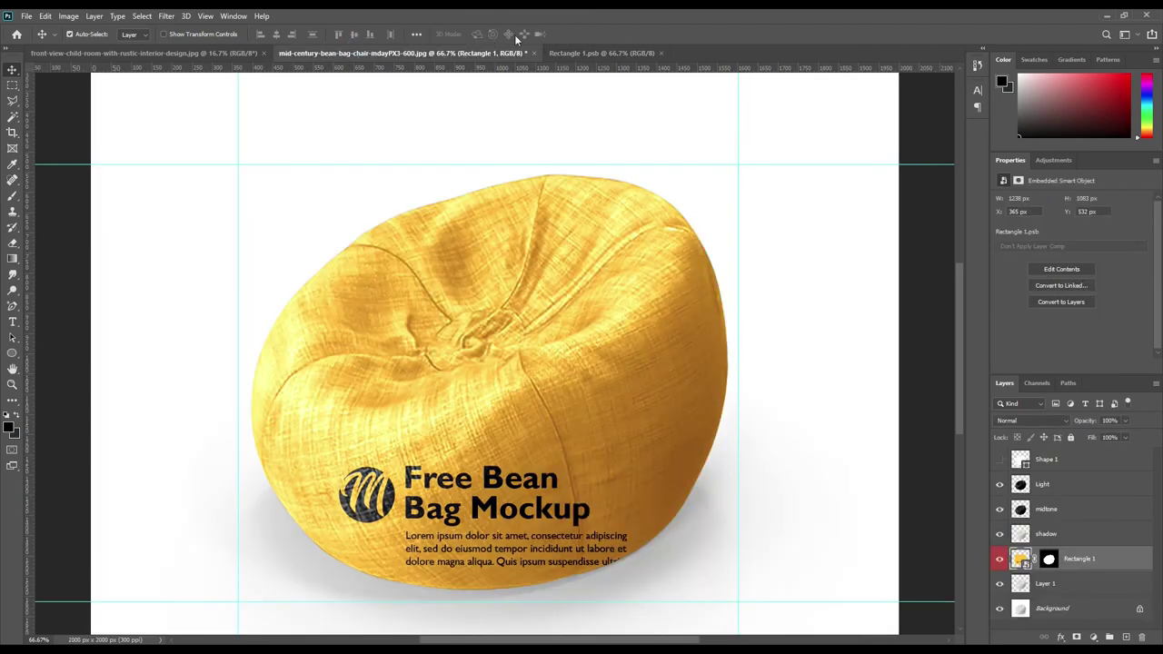
pyautogui.click(591, 53)
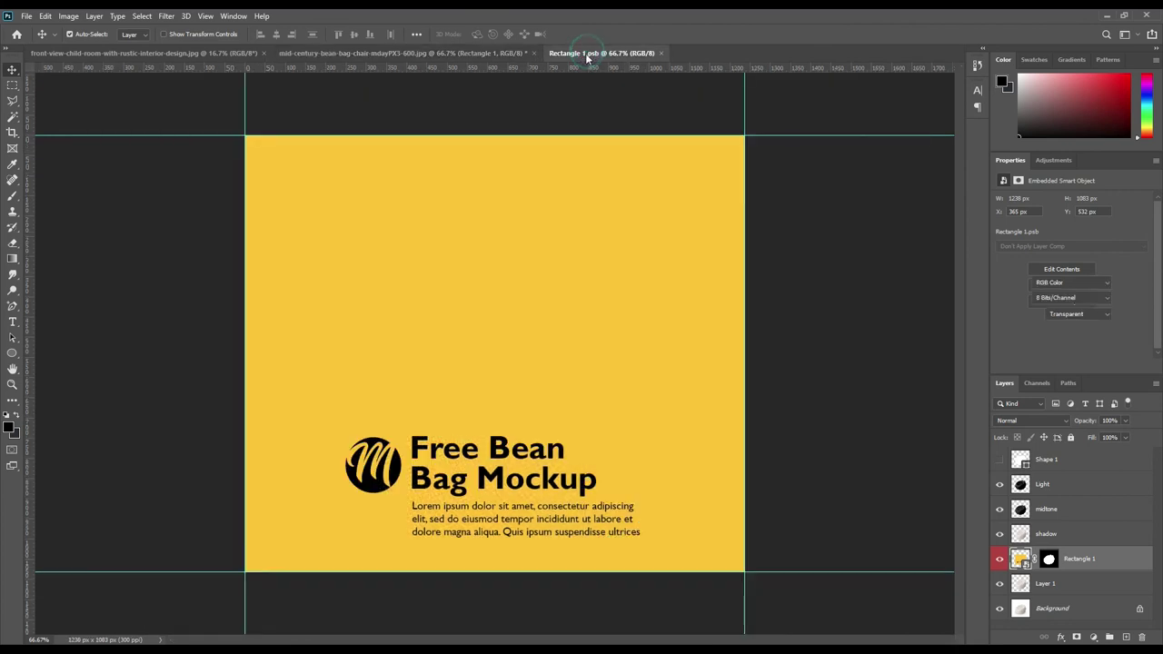
# - Shrink the Lorem ipsum paragraph box so it wraps to two shorter lines
pyautogui.click(514, 522)
pyautogui.press('t')
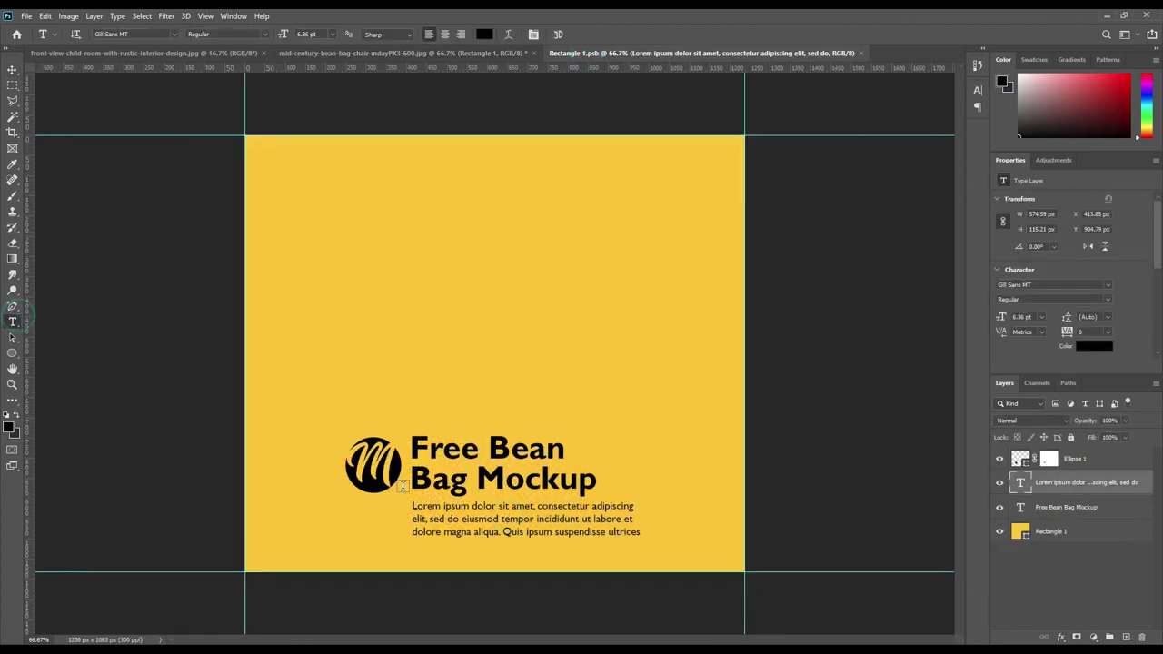
pyautogui.click(463, 519)
pyautogui.moveTo(531, 544); pyautogui.dragTo(528, 529)
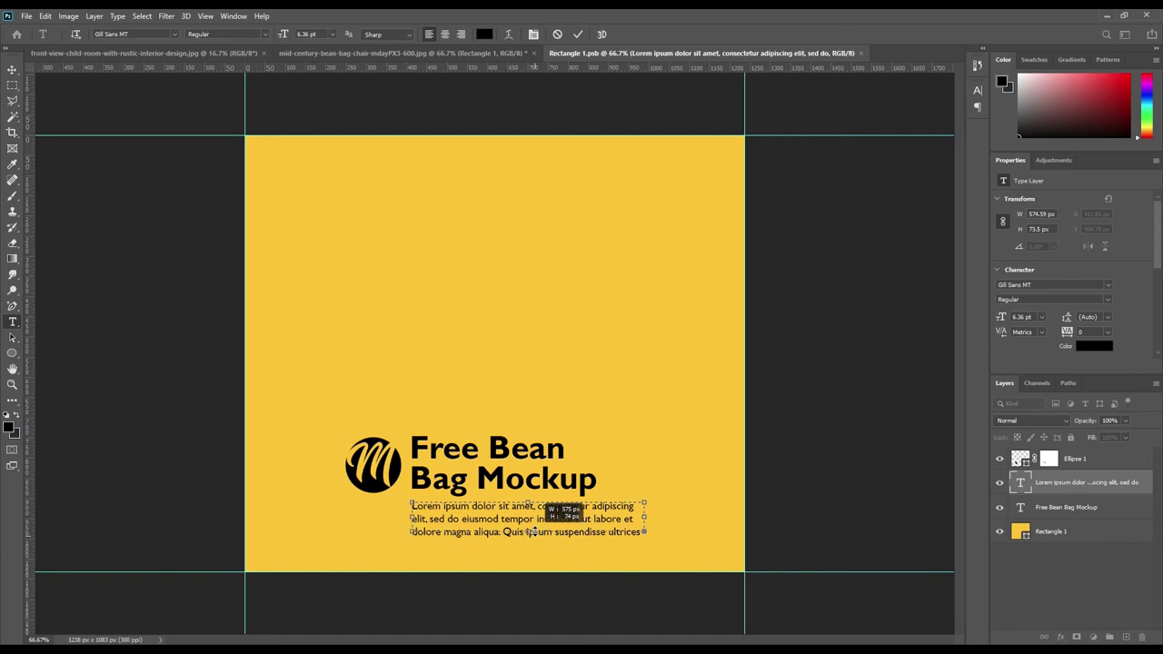
pyautogui.moveTo(643, 518); pyautogui.dragTo(618, 516)
pyautogui.click(578, 34)
# - Save the design and view the whole bean bag mockup fitted to the window
pyautogui.click(27, 17)
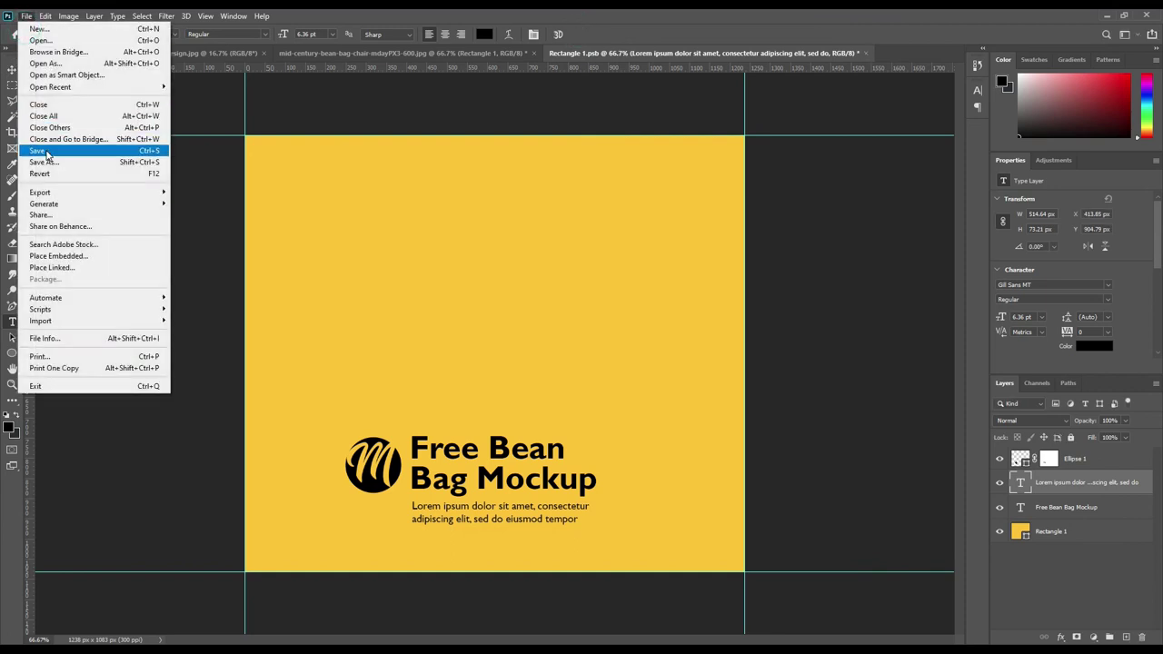
pyautogui.click(41, 151)
pyautogui.click(320, 52)
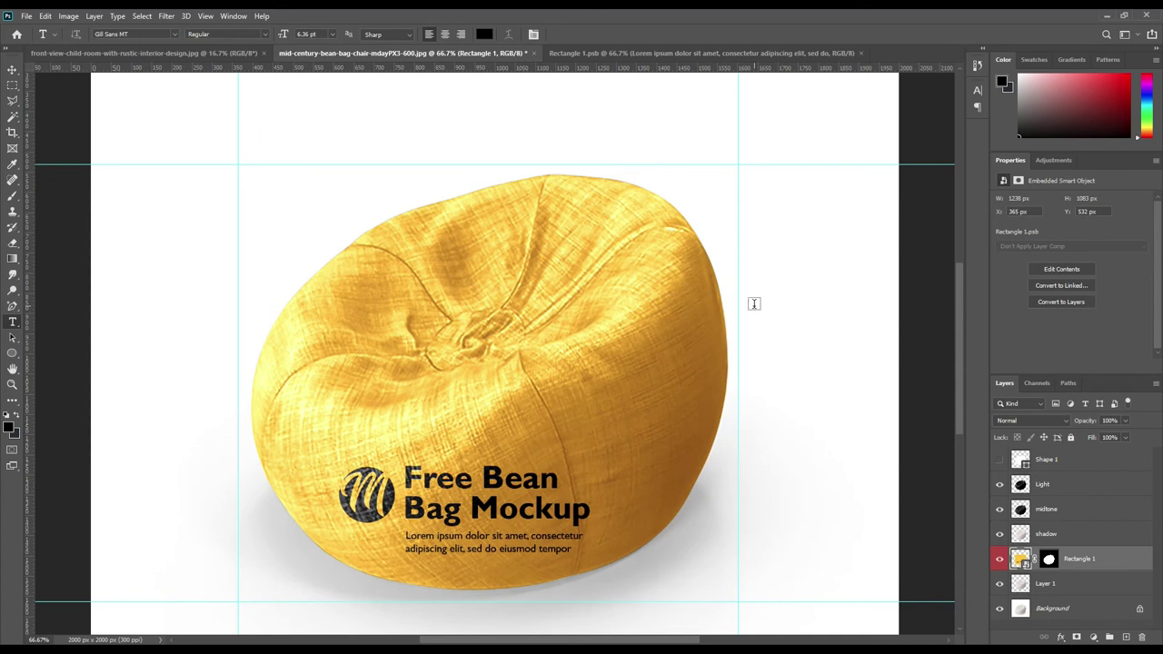
pyautogui.hotkey('ctrl', '0')
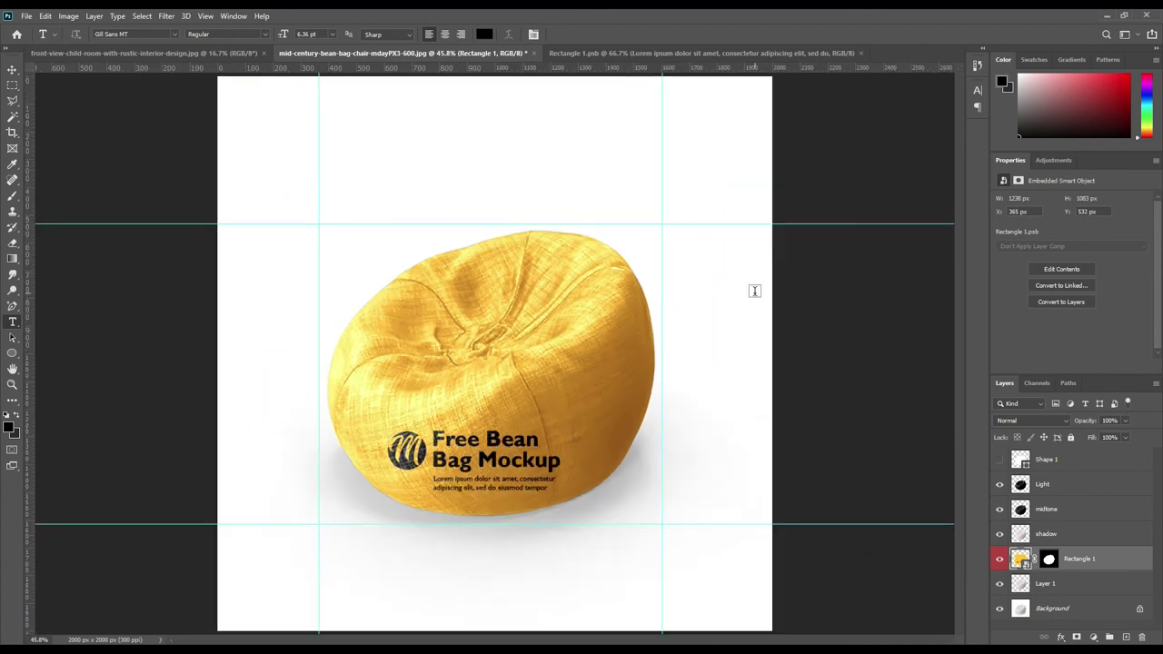
# - Group Light through Layer 1 as 'FX', then nest FX, Rectangle 1 and Layer 1 in Group 1
pyautogui.click(1053, 592)
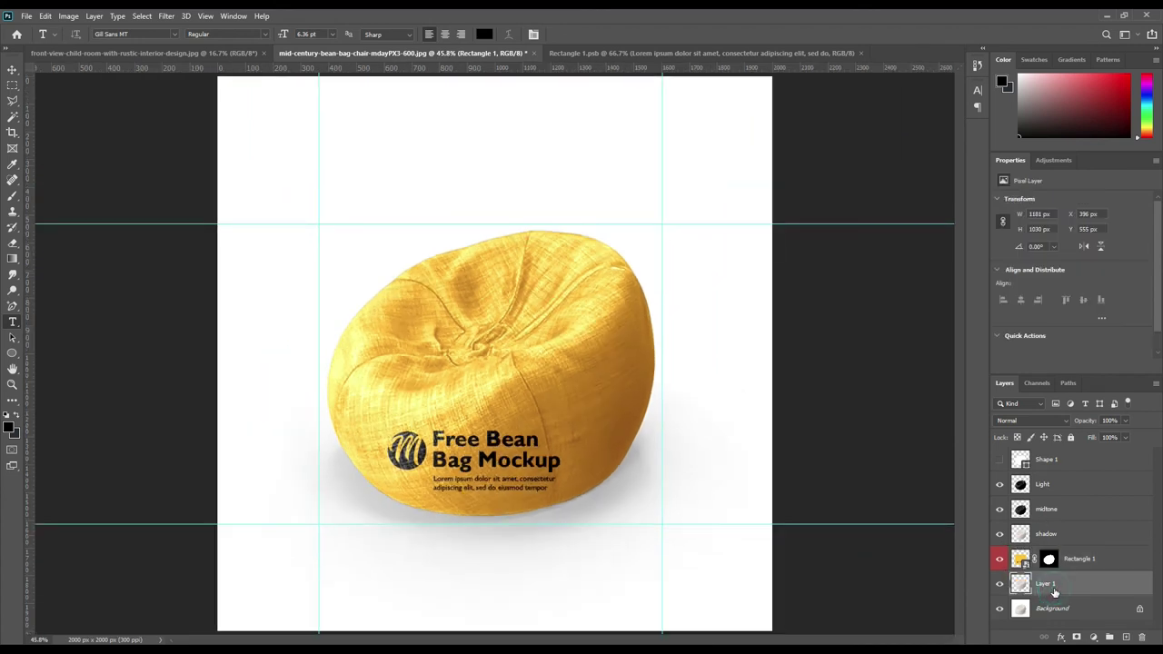
pyautogui.keyDown('shift'); pyautogui.click(1051, 488); pyautogui.keyUp('shift')
pyautogui.moveTo(1076, 484); pyautogui.dragTo(1097, 598)
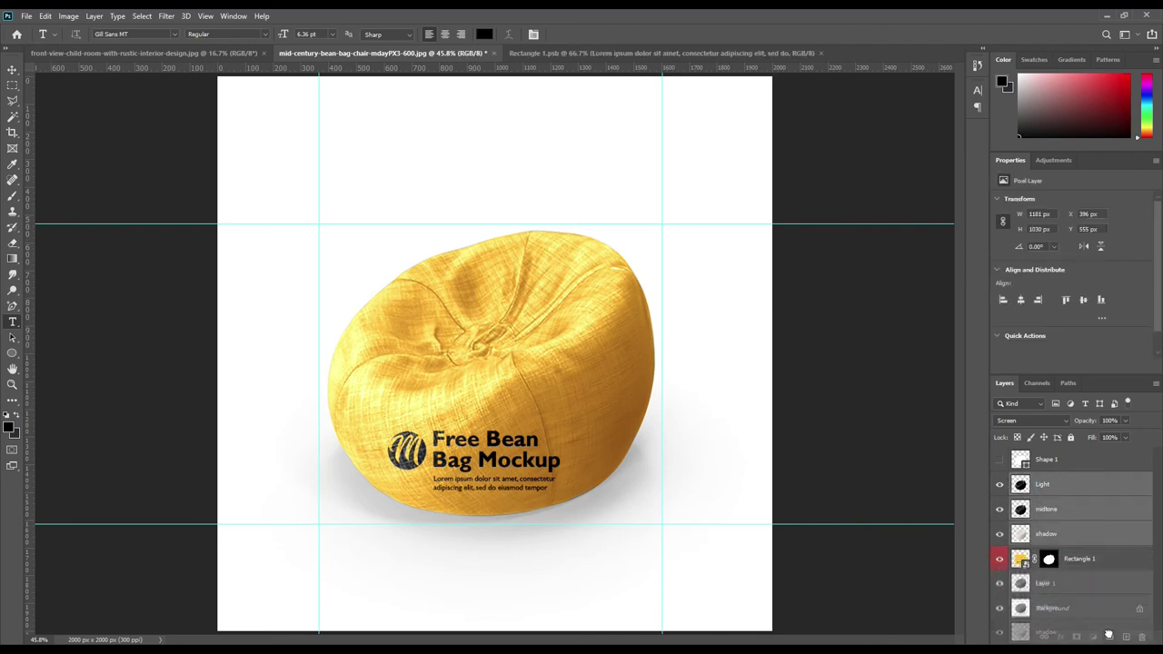
pyautogui.moveTo(1097, 598); pyautogui.dragTo(1108, 637)
pyautogui.doubleClick(1045, 479)
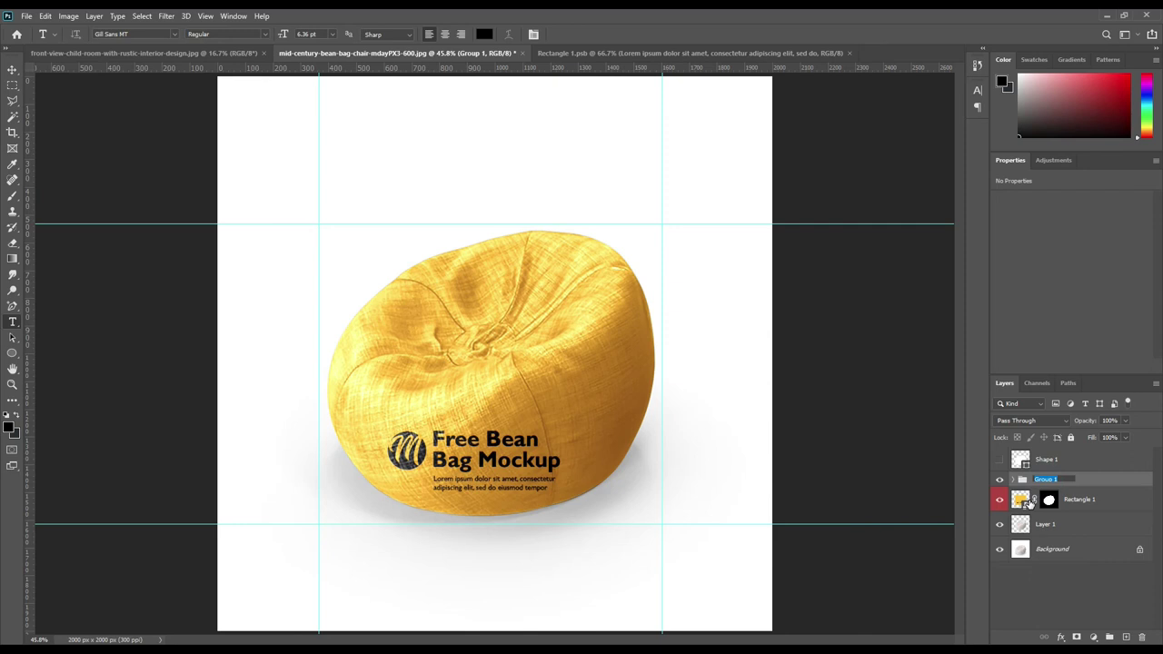
pyautogui.write('FX')
pyautogui.press('Return')
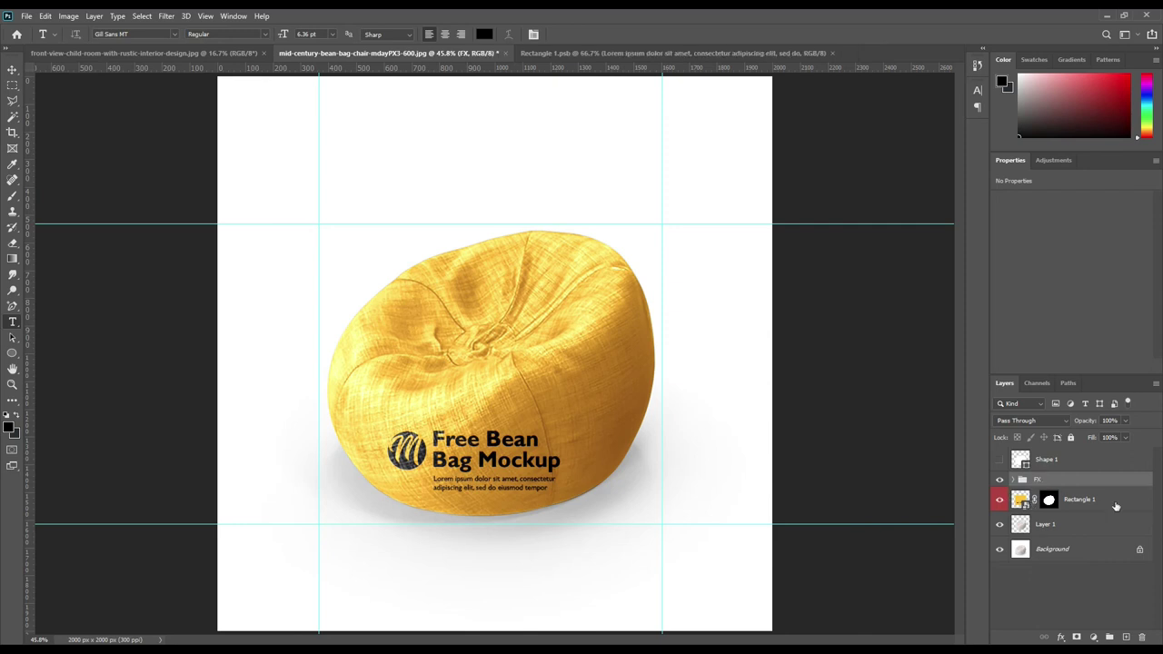
pyautogui.keyDown('shift'); pyautogui.click(1078, 523); pyautogui.keyUp('shift')
pyautogui.moveTo(1096, 527); pyautogui.dragTo(1109, 637)
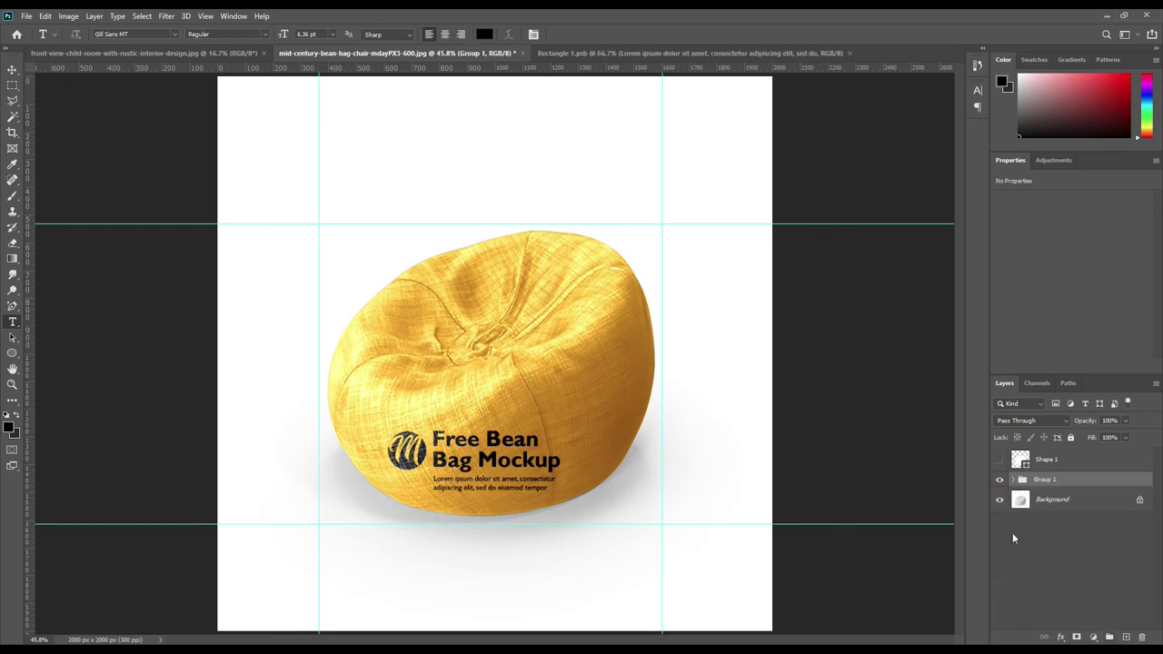
# - Hide Group 1 and draw an oval selection around the bag's base on the Background
pyautogui.click(1001, 482)
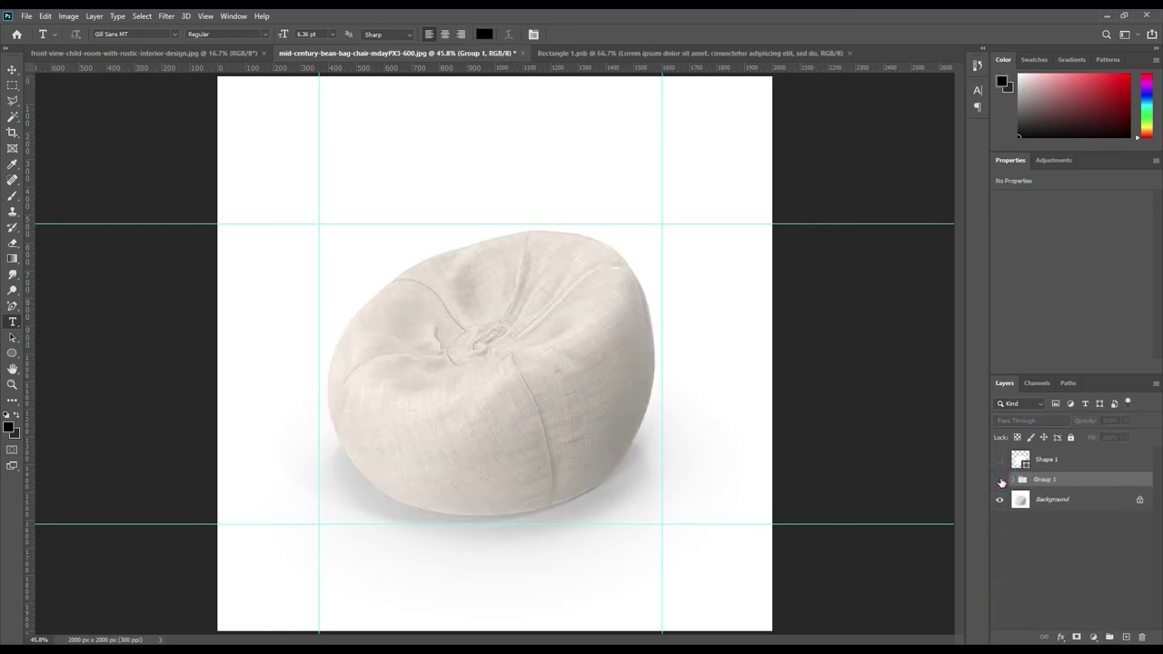
pyautogui.click(1081, 503)
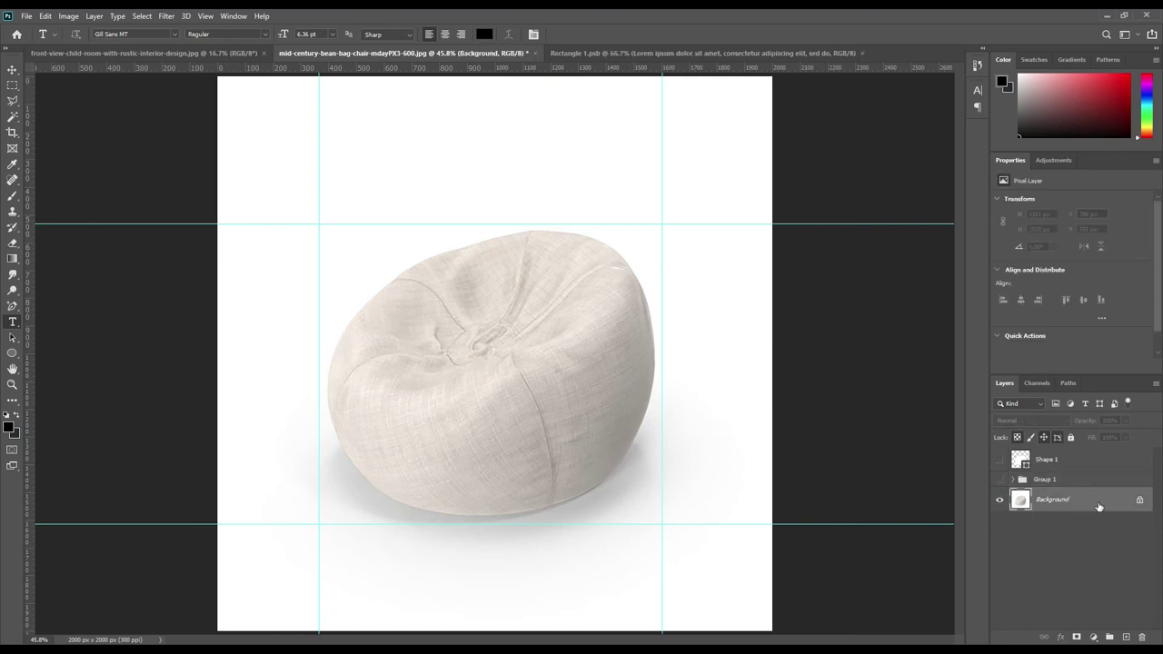
pyautogui.click(11, 87)
pyautogui.rightClick(12, 88)
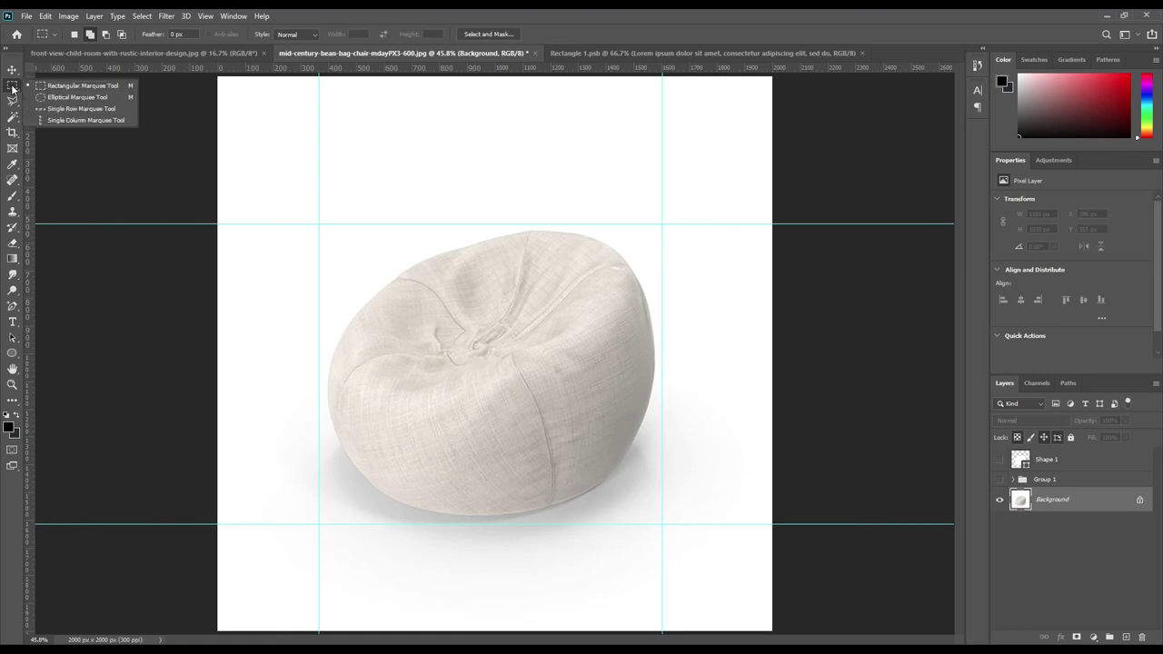
pyautogui.click(55, 100)
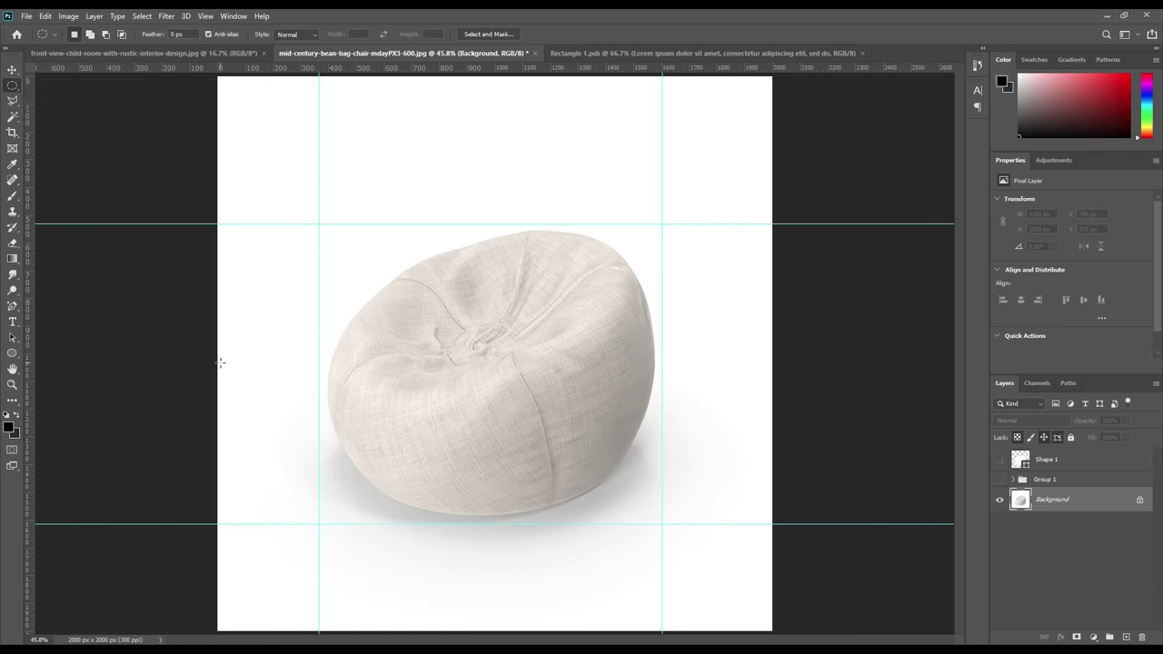
pyautogui.moveTo(234, 346); pyautogui.dragTo(748, 606)
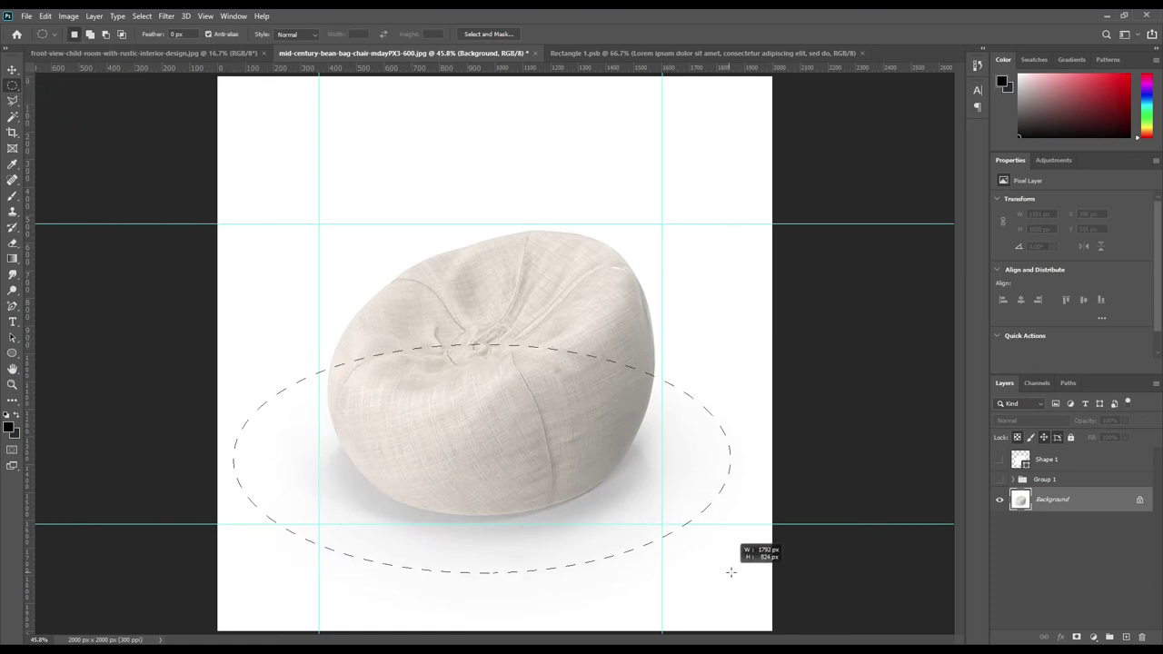
pyautogui.moveTo(749, 606); pyautogui.dragTo(754, 617)
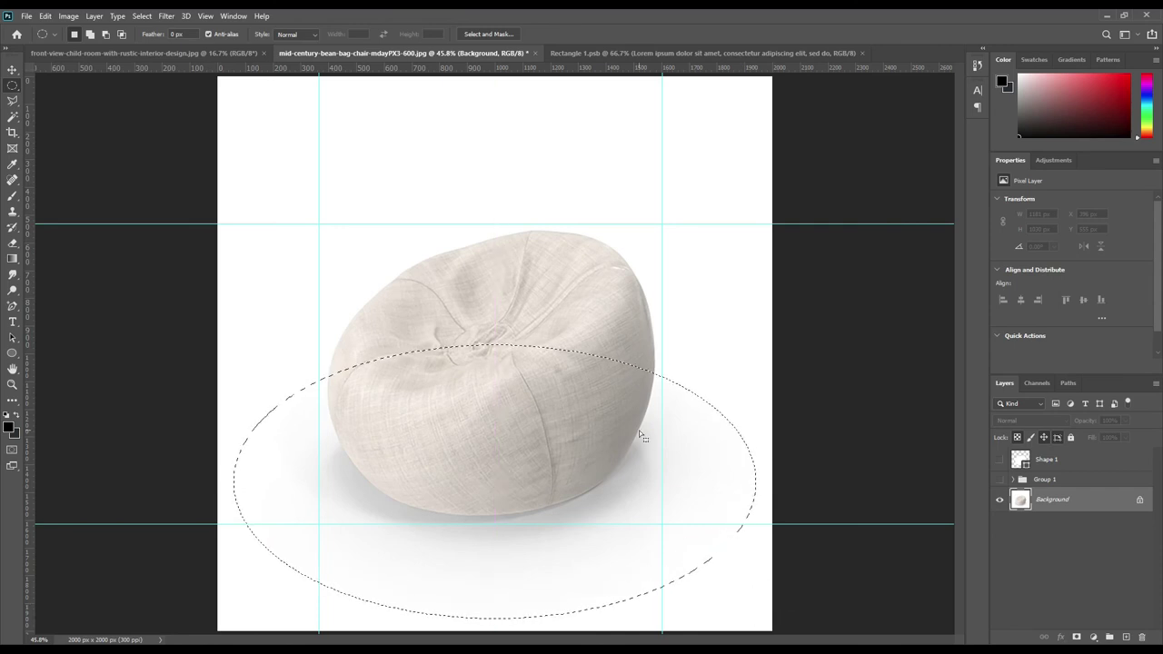
pyautogui.press('Up')
pyautogui.press('Up')
pyautogui.press('Up')
pyautogui.press('Up')
pyautogui.press('Up')
pyautogui.press('Up')
pyautogui.press('Up')
pyautogui.press('Up')
pyautogui.press('Up')
pyautogui.press('Up')
pyautogui.press('Up')
pyautogui.press('Up')
pyautogui.press('Up')
pyautogui.press('Up')
pyautogui.press('Up')
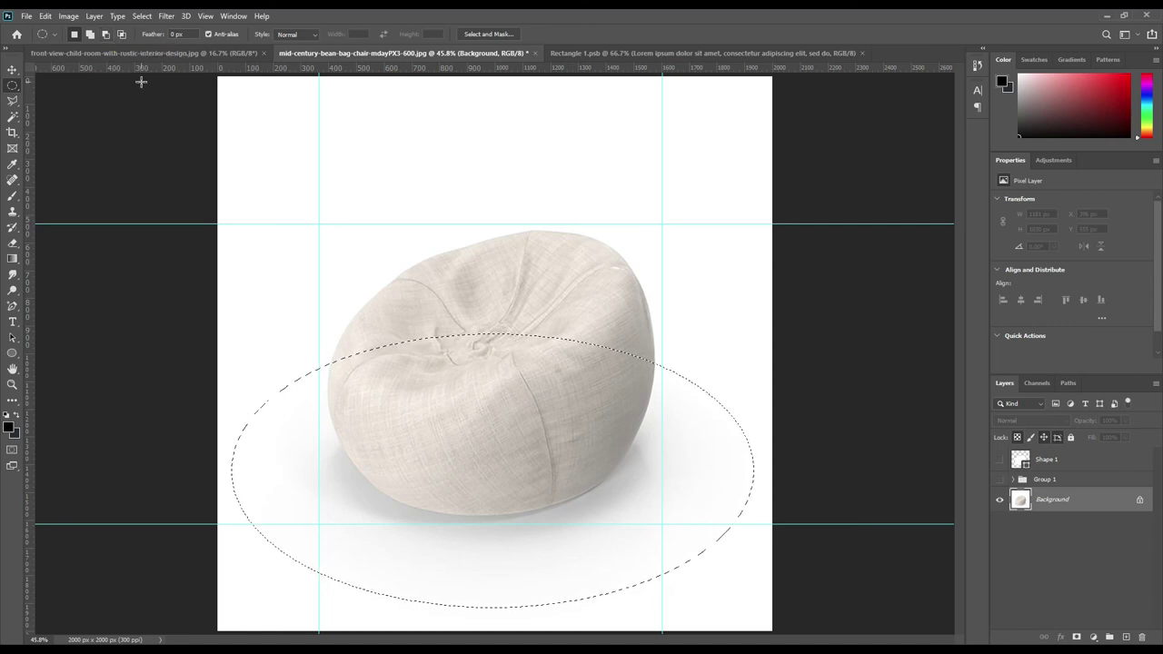
# - Feather the selection by 80 px and copy it to a new layer
pyautogui.hotkey('shift', 'F6')
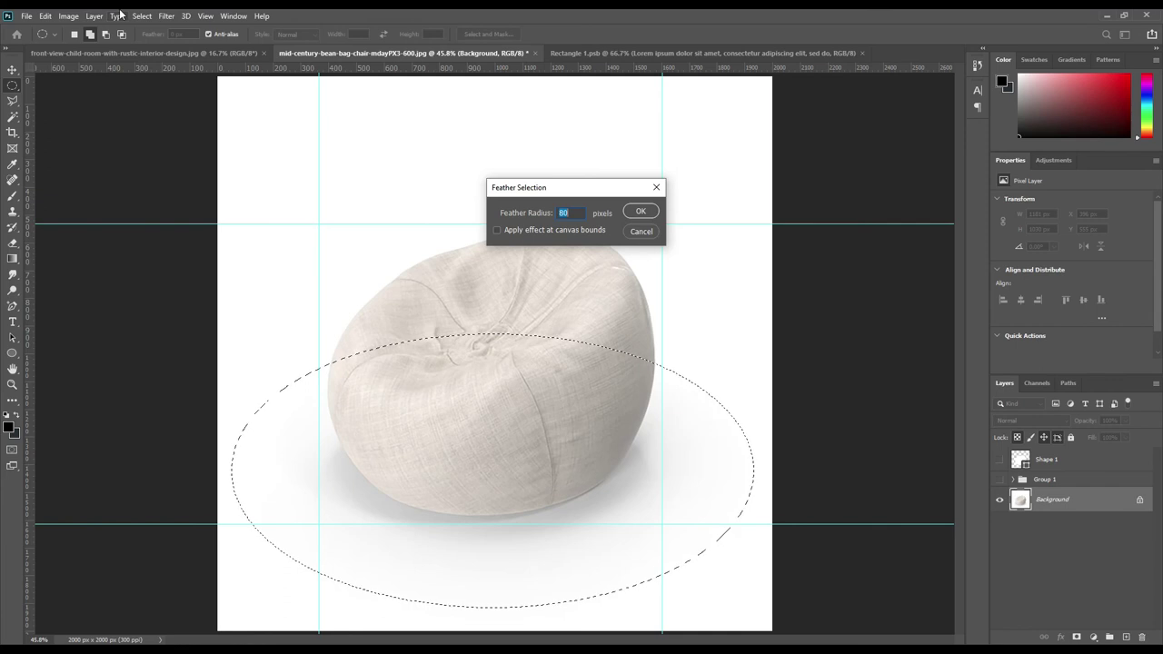
pyautogui.click(632, 212)
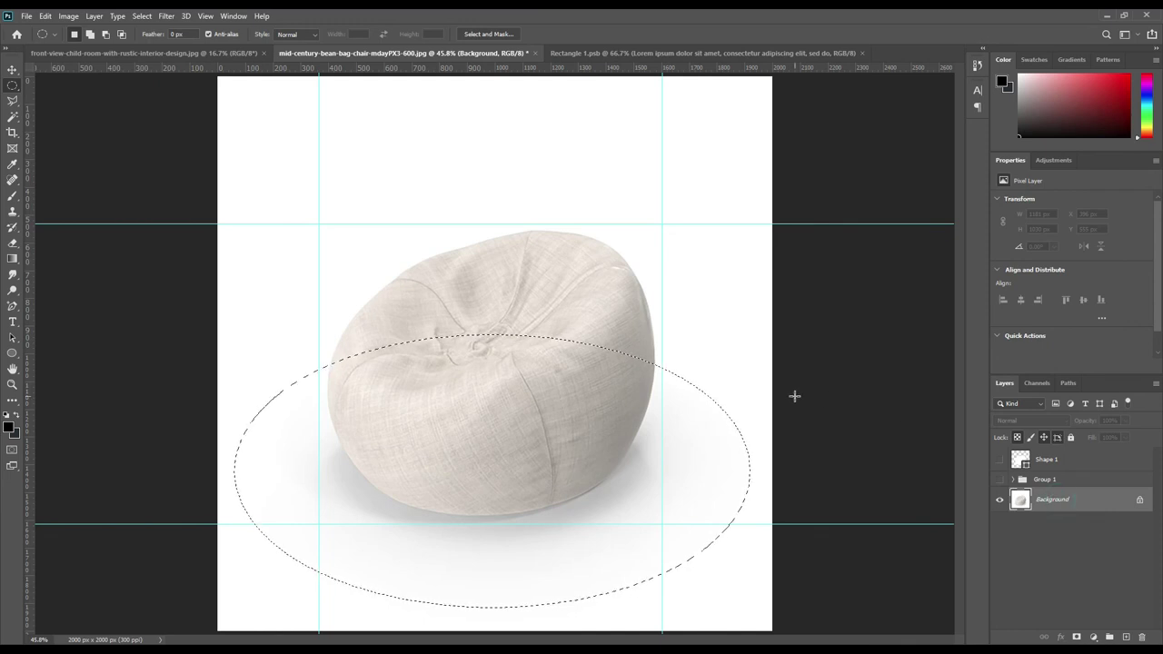
pyautogui.hotkey('ctrl', 'j')
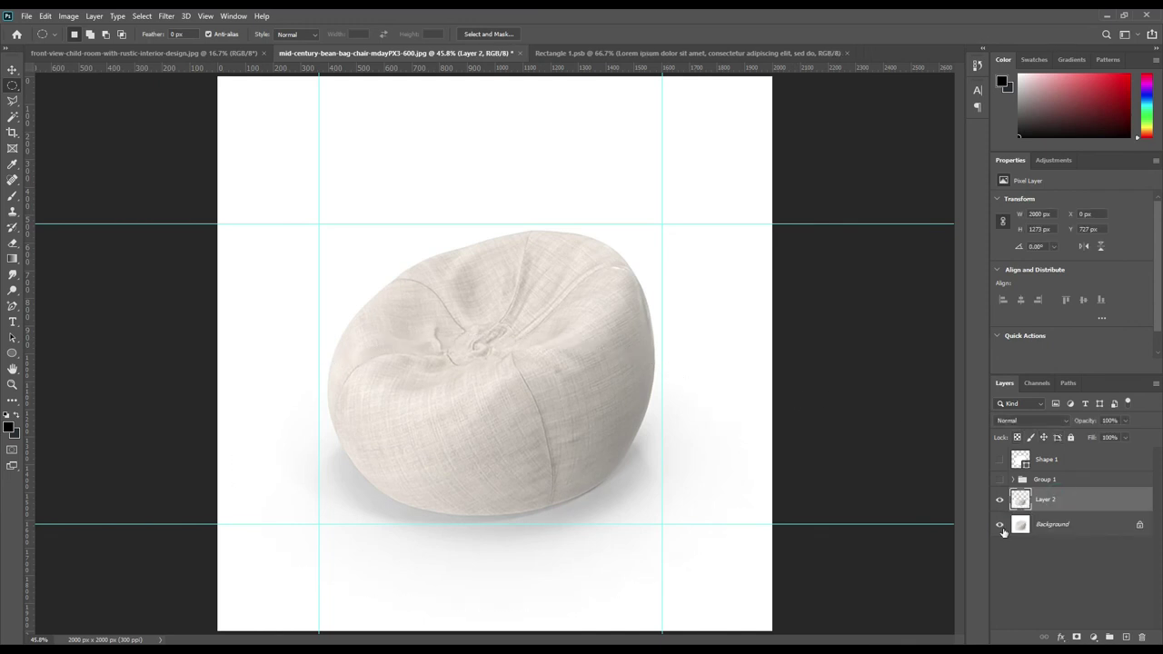
# - Hide the Background layer and rename Layer 2 to 'Shadow'
pyautogui.click(1000, 526)
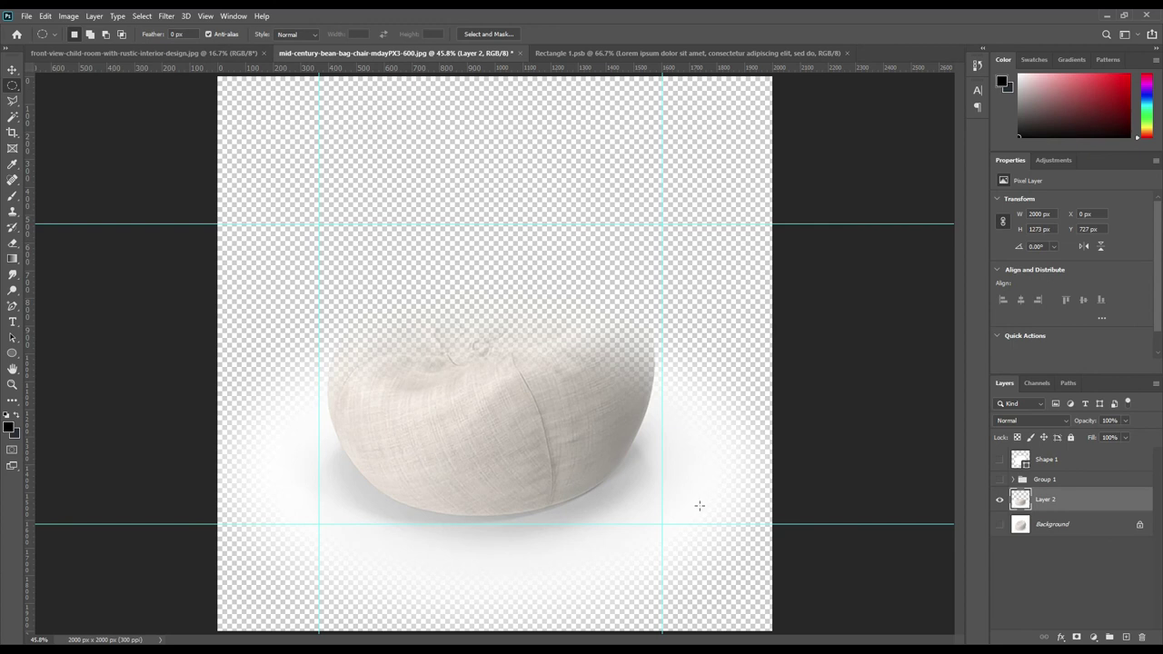
pyautogui.click(12, 69)
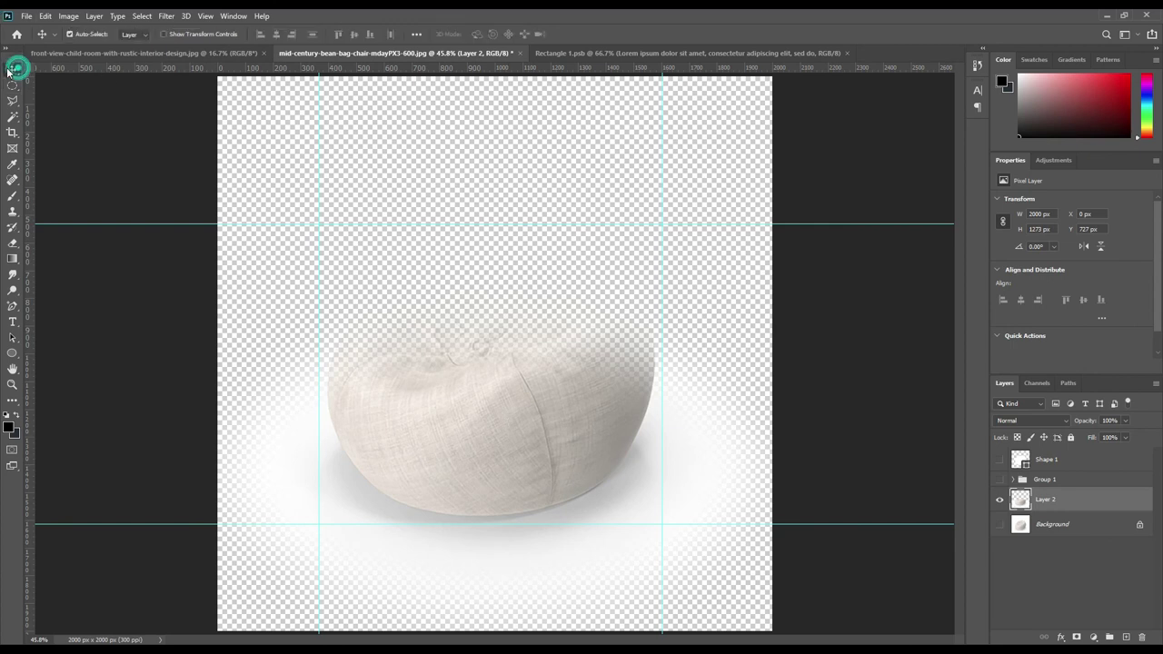
pyautogui.doubleClick(1047, 498)
pyautogui.write('Shadow')
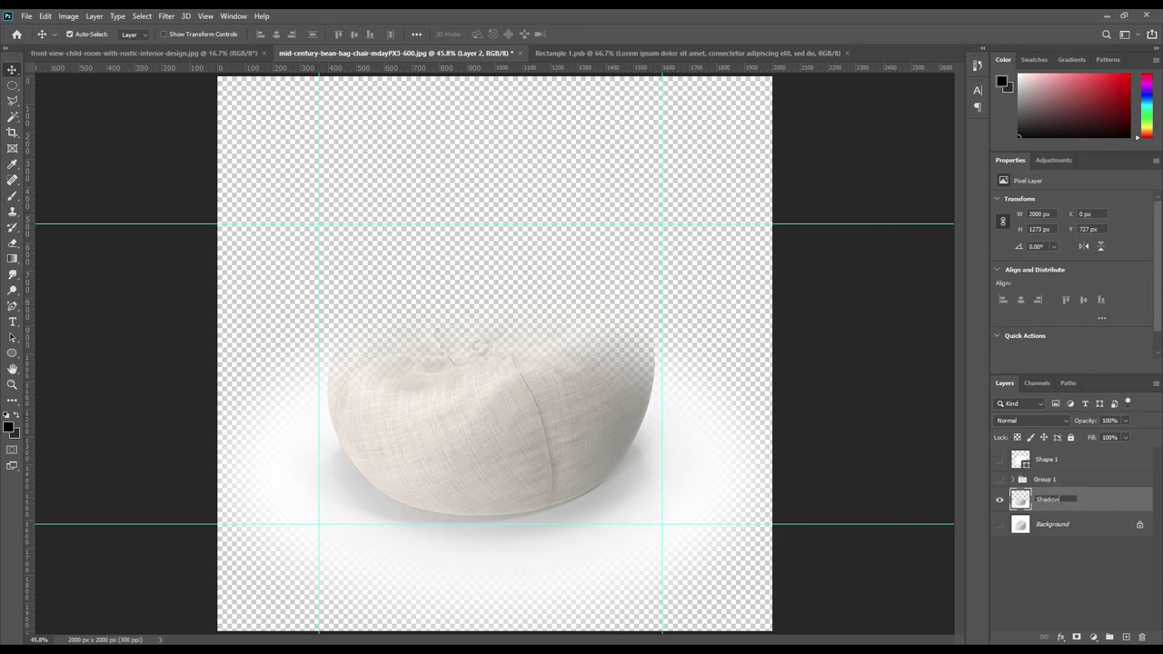
pyautogui.press('Return')
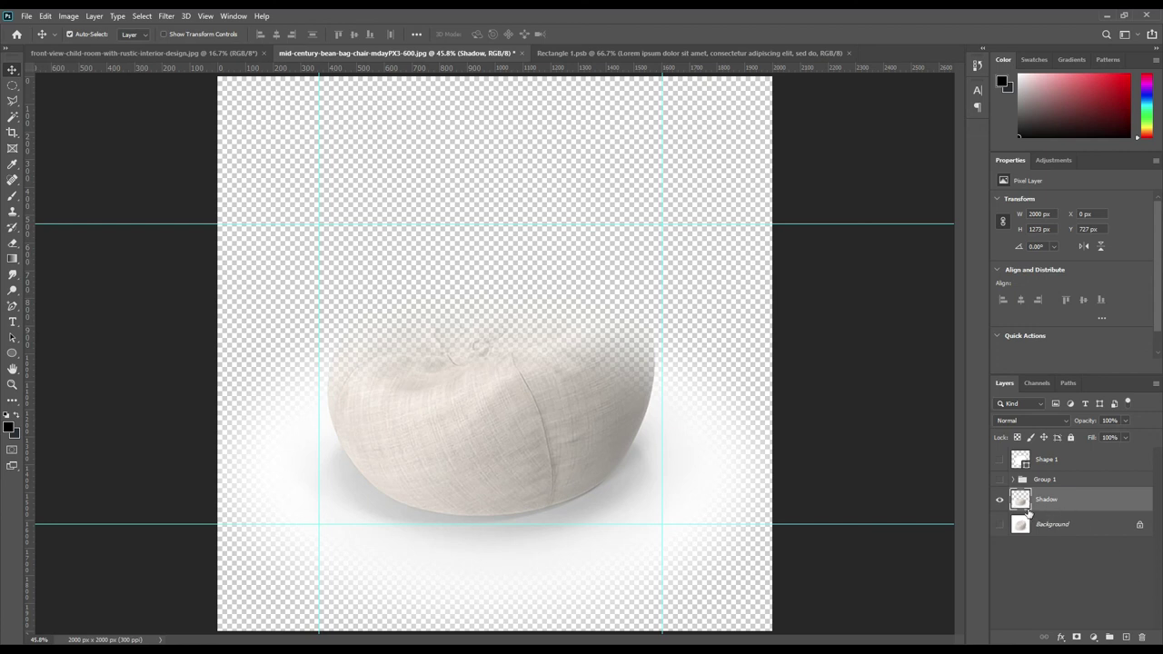
# - Show Group 1 and drag it together with Shadow into the child's room photo
pyautogui.click(999, 479)
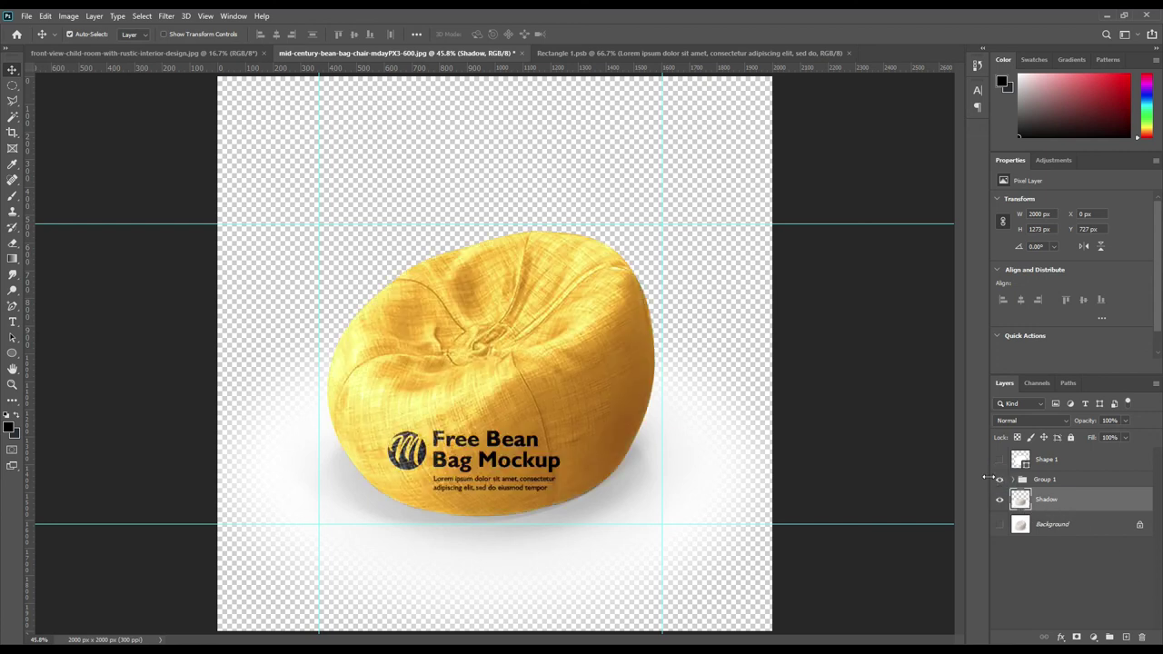
pyautogui.click(1047, 480)
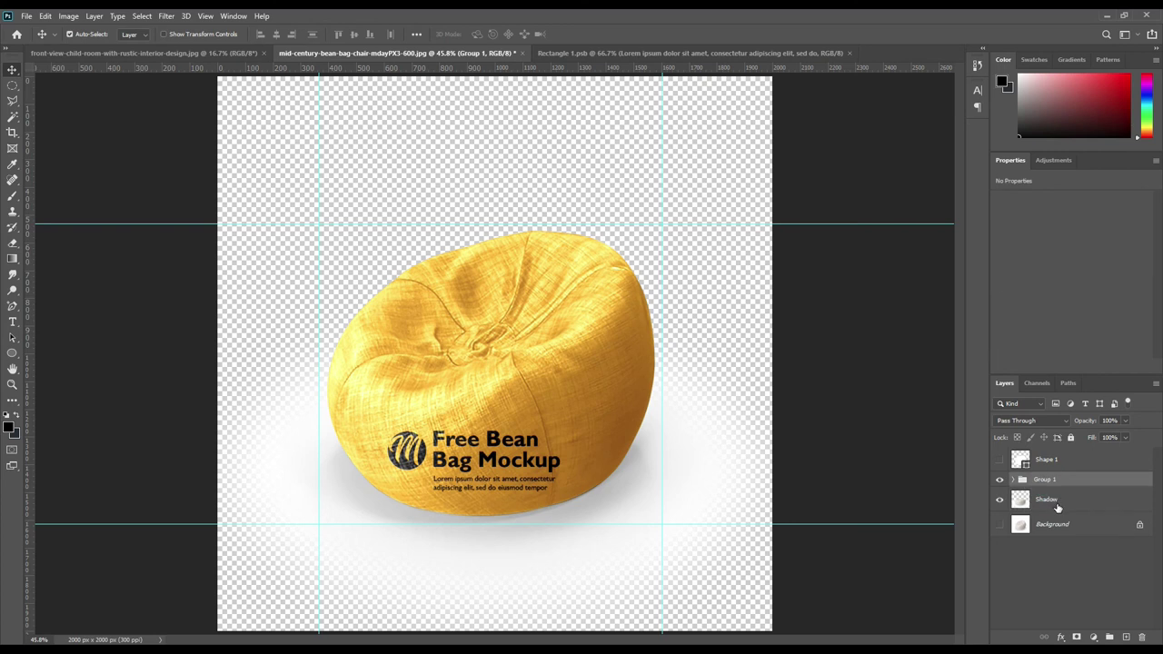
pyautogui.keyDown('shift'); pyautogui.click(1057, 505); pyautogui.keyUp('shift')
pyautogui.moveTo(1085, 493)
pyautogui.mouseDown()
pyautogui.moveTo(238, 80)
pyautogui.moveTo(628, 467)
pyautogui.mouseUp()
# - Accept the profile mismatch, then scale the bean bag and shadow to about 143% beside the rug
pyautogui.click(637, 275)
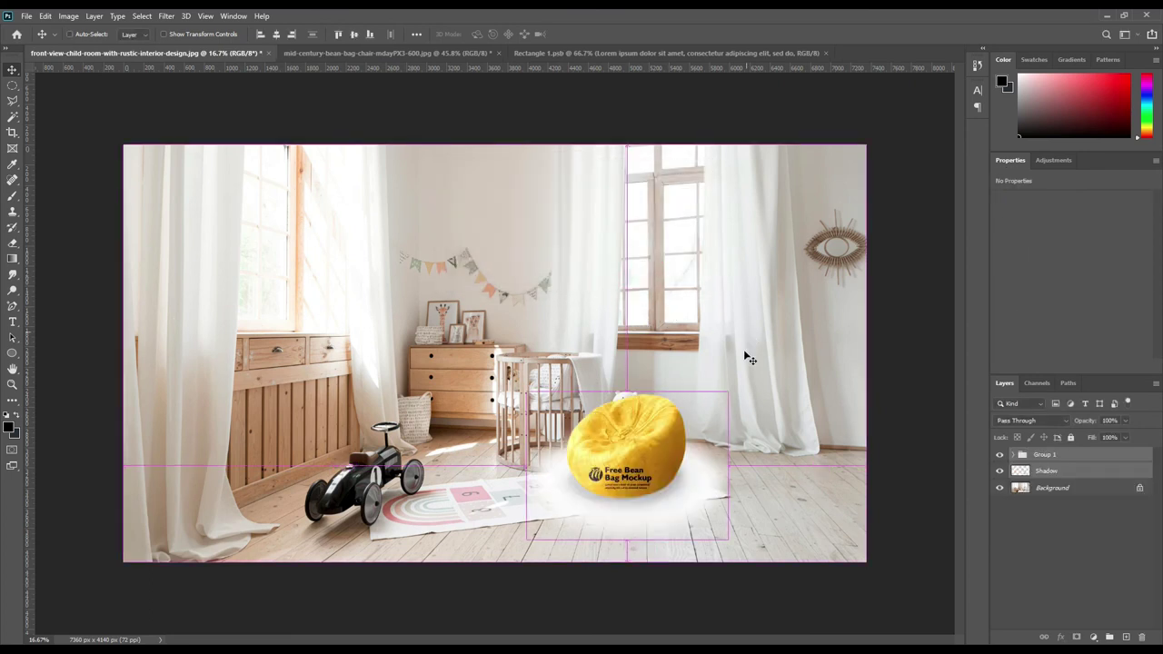
pyautogui.hotkey('ctrl', 't')
pyautogui.moveTo(723, 464); pyautogui.dragTo(826, 473)
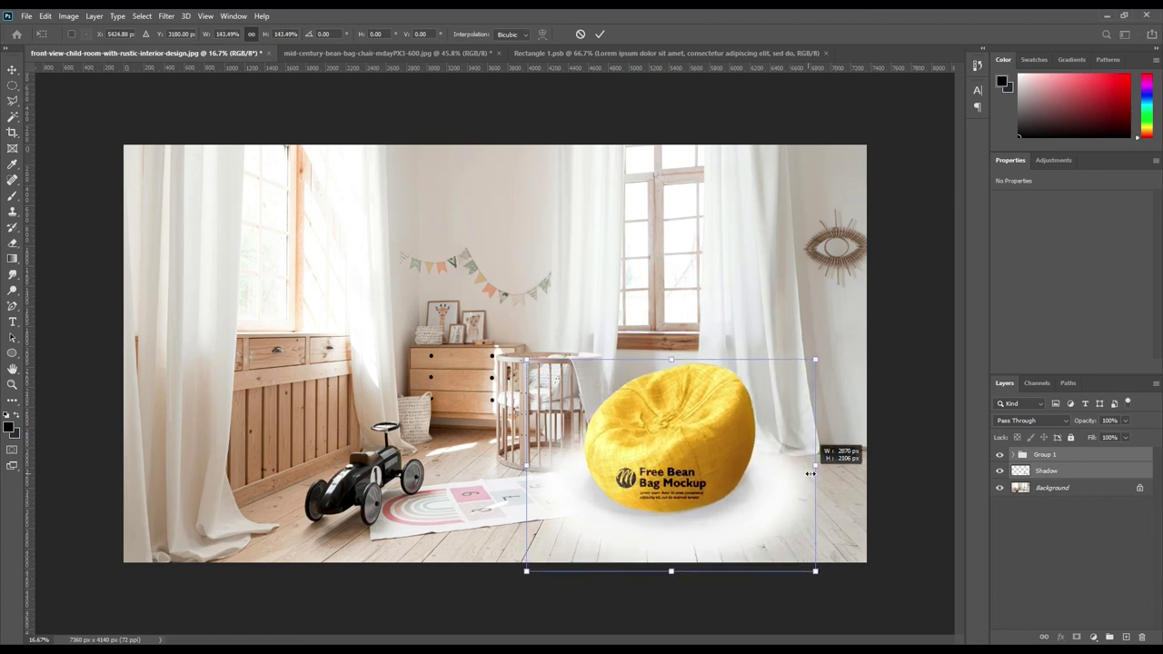
pyautogui.moveTo(755, 475)
pyautogui.mouseDown()
pyautogui.moveTo(714, 482)
pyautogui.moveTo(729, 481)
pyautogui.mouseUp()
pyautogui.click(599, 33)
pyautogui.click(1072, 558)
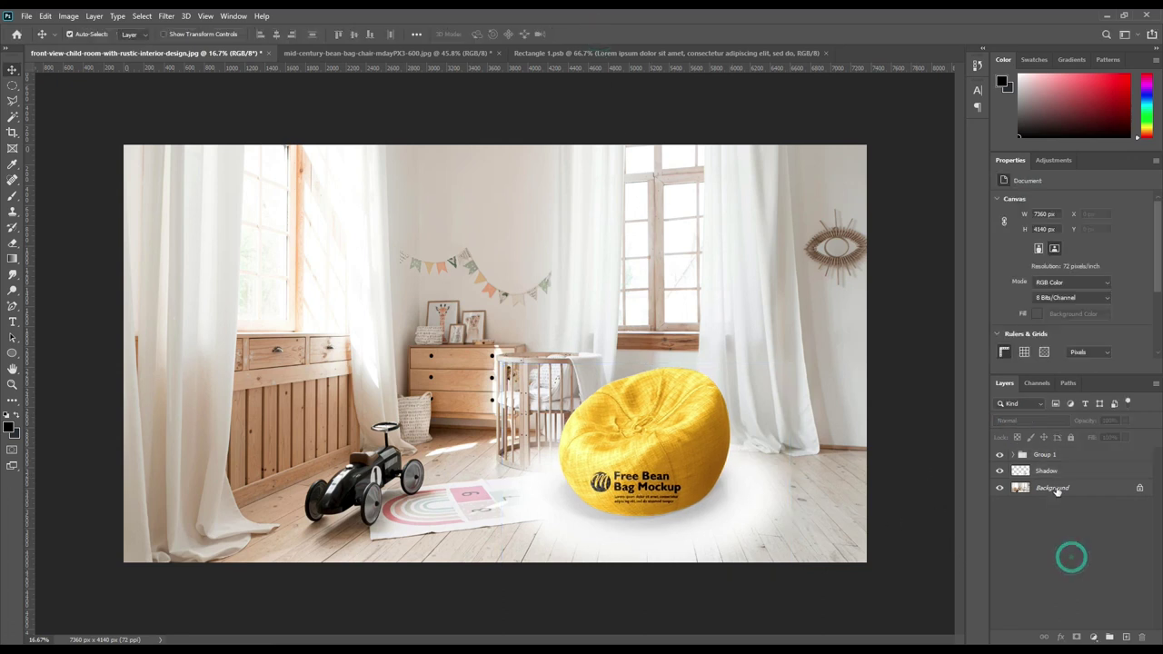
# - Set the Shadow layer's blend mode to Linear Burn
pyautogui.click(1058, 471)
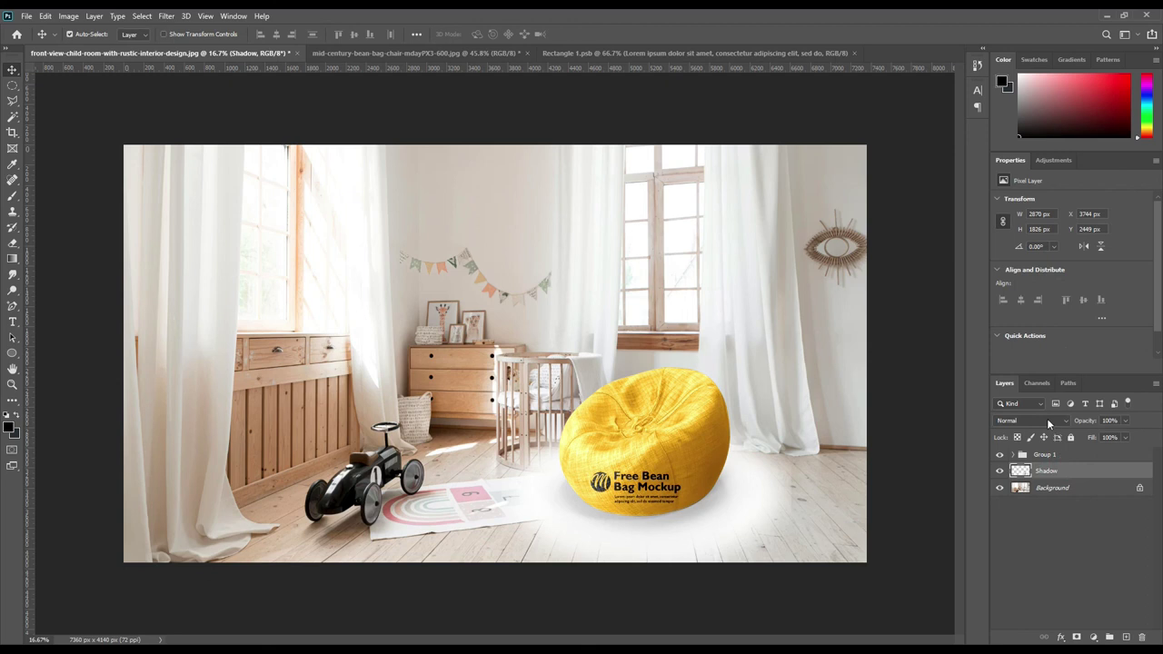
pyautogui.click(1049, 421)
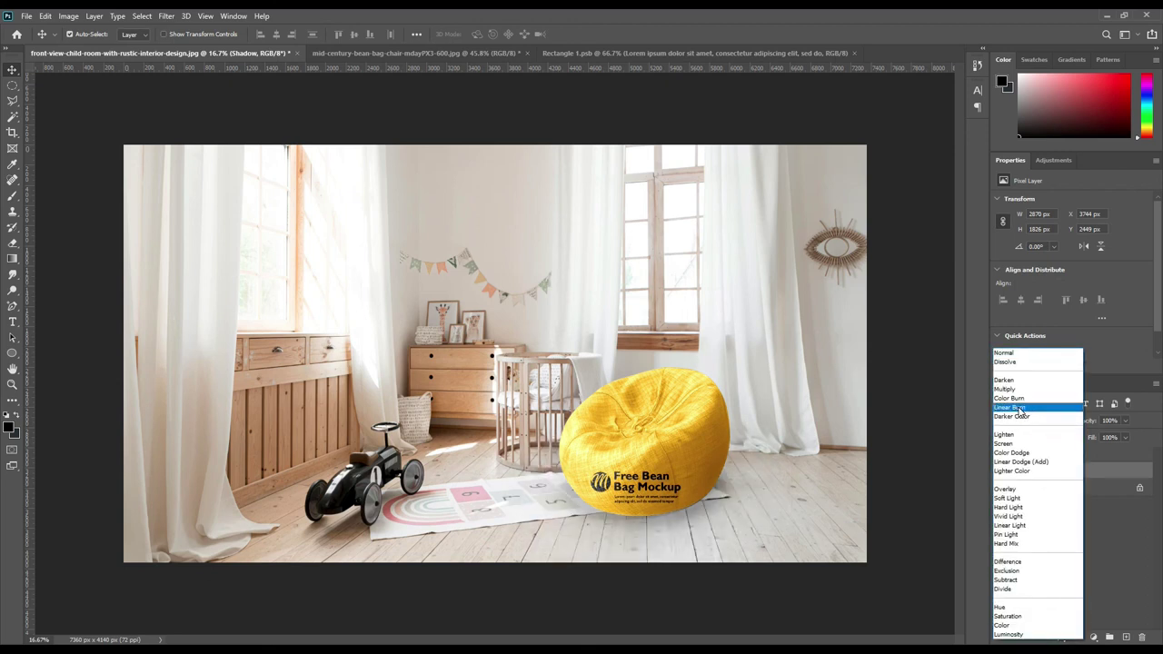
pyautogui.click(1022, 410)
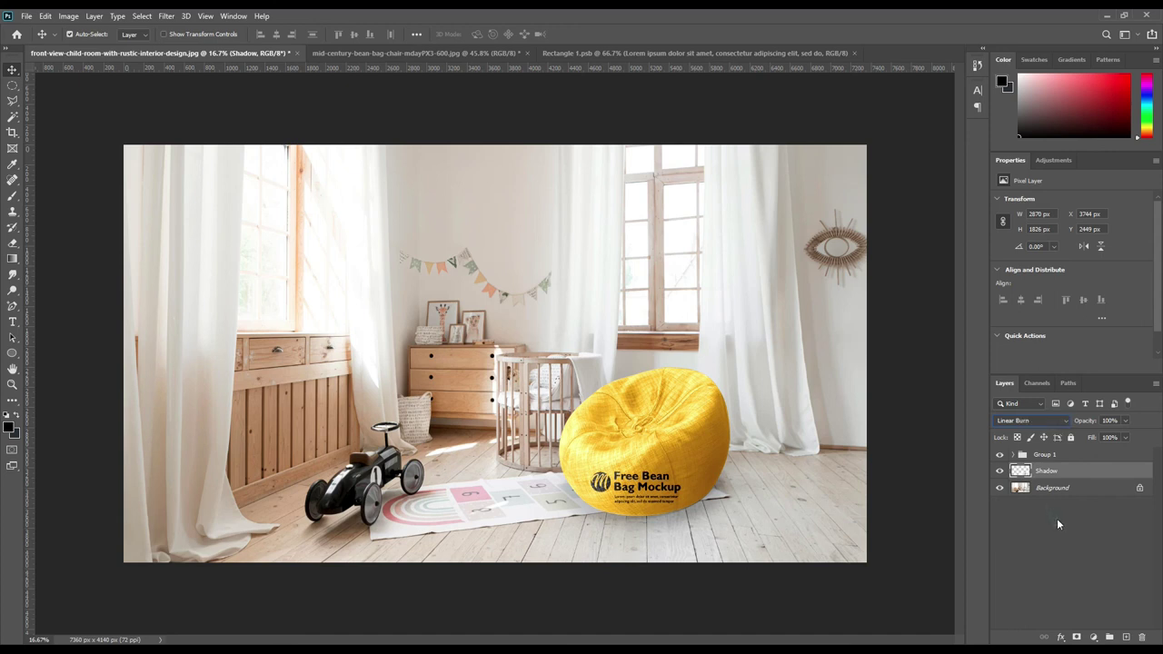
# - Duplicate the Shadow layer and set the Shadow copy to Color Burn
pyautogui.click(1032, 467)
pyautogui.hotkey('ctrl', 'j')
pyautogui.click(1031, 424)
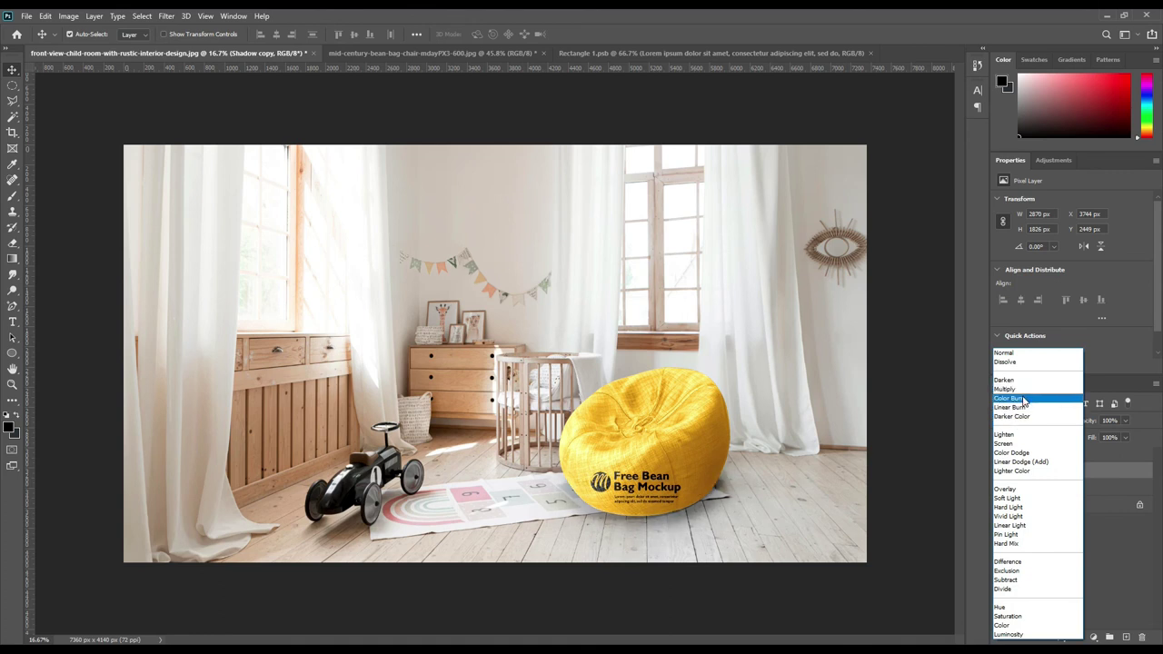
pyautogui.click(1023, 401)
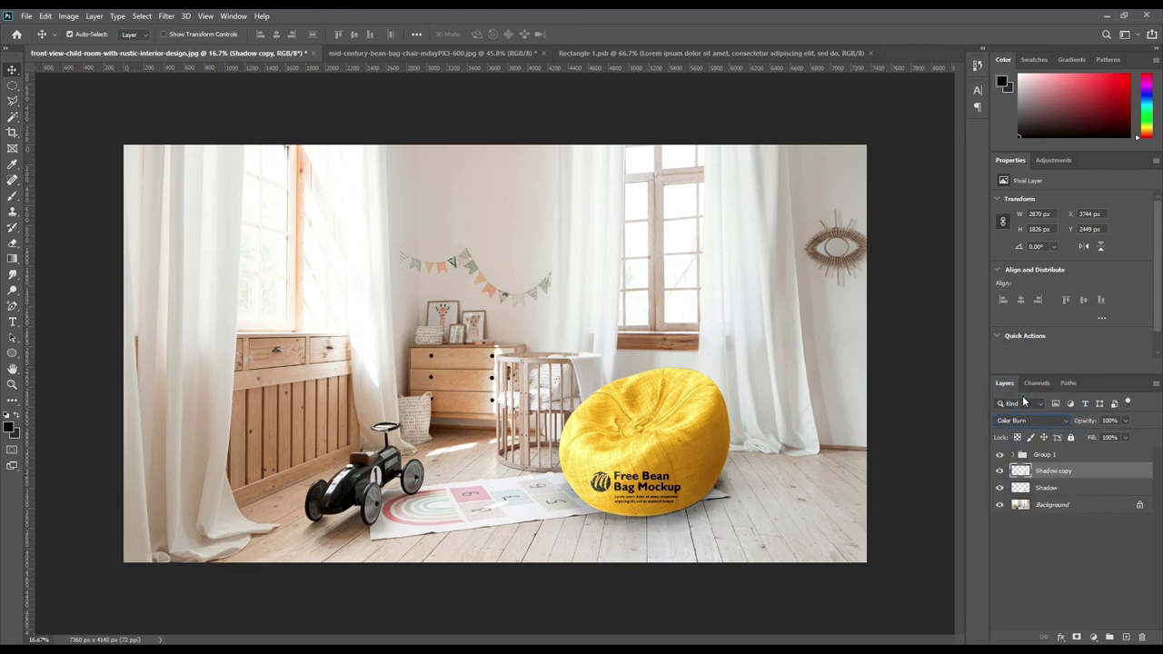
# - Select Group 1 together with the Shadow and Shadow copy layers
pyautogui.click(1052, 562)
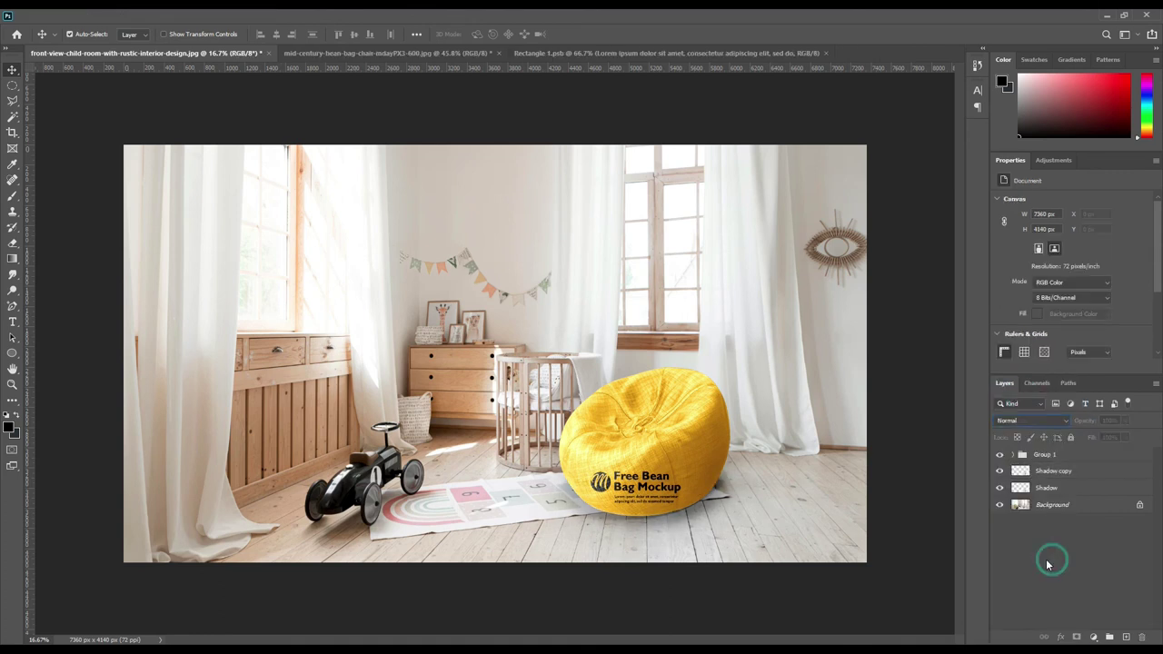
pyautogui.click(1048, 488)
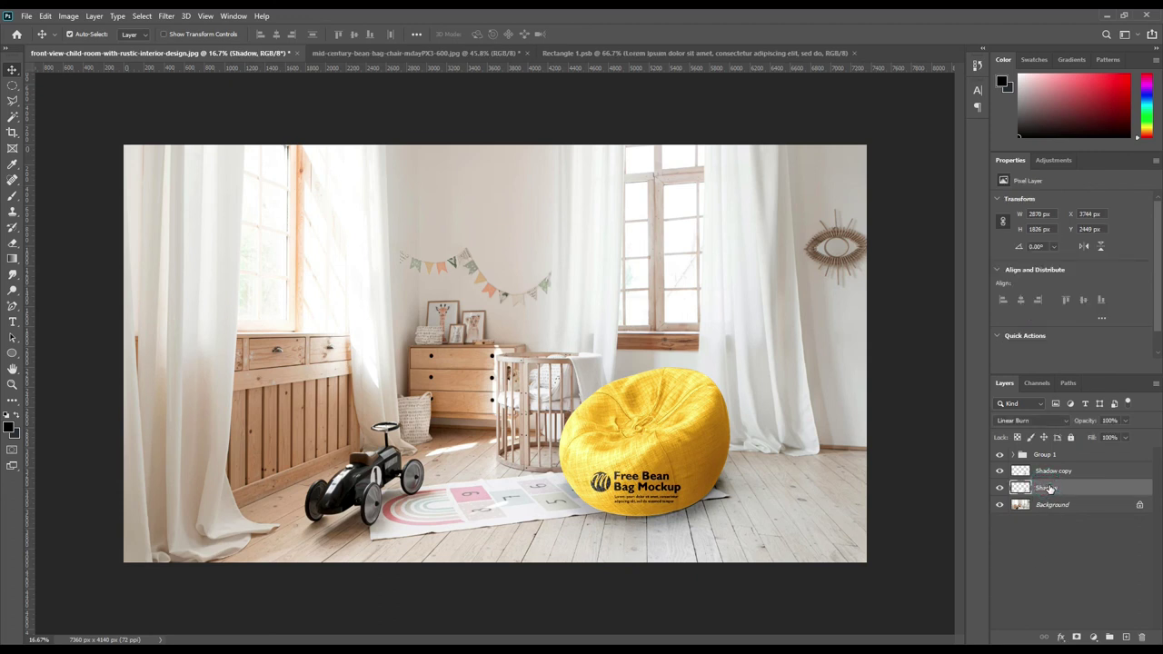
pyautogui.keyDown('shift'); pyautogui.click(1057, 456); pyautogui.keyUp('shift')
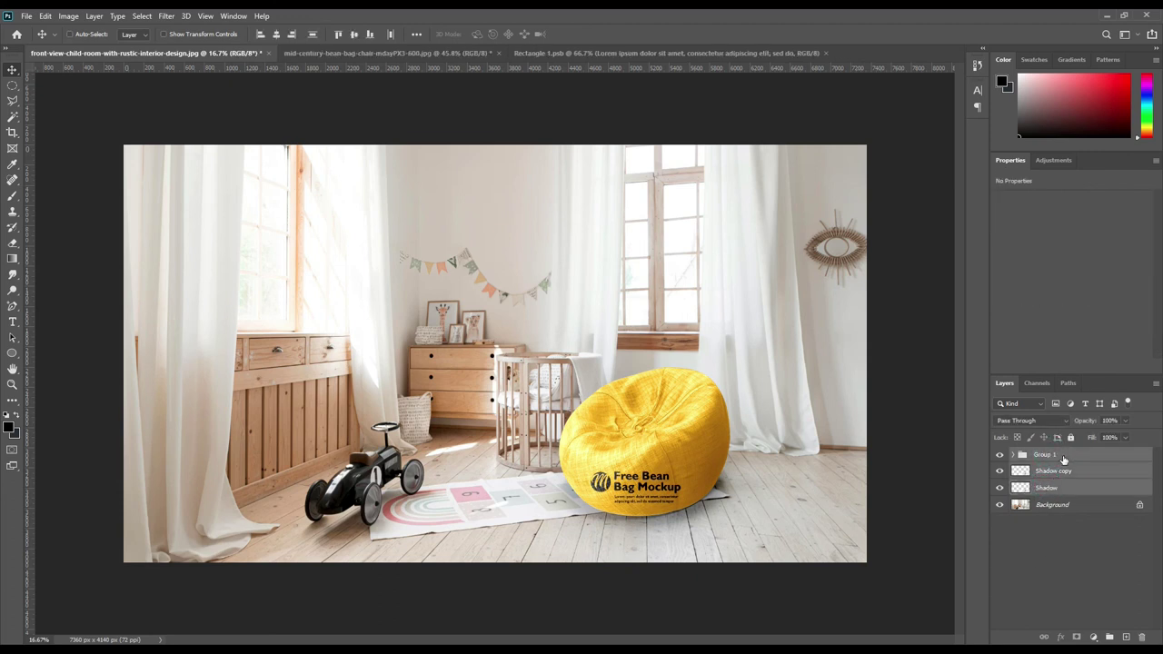
# - Scale the bean bag and both shadows to 91.14% and place them on the rug's end
pyautogui.hotkey('ctrl', 't')
pyautogui.moveTo(702, 472); pyautogui.dragTo(685, 457)
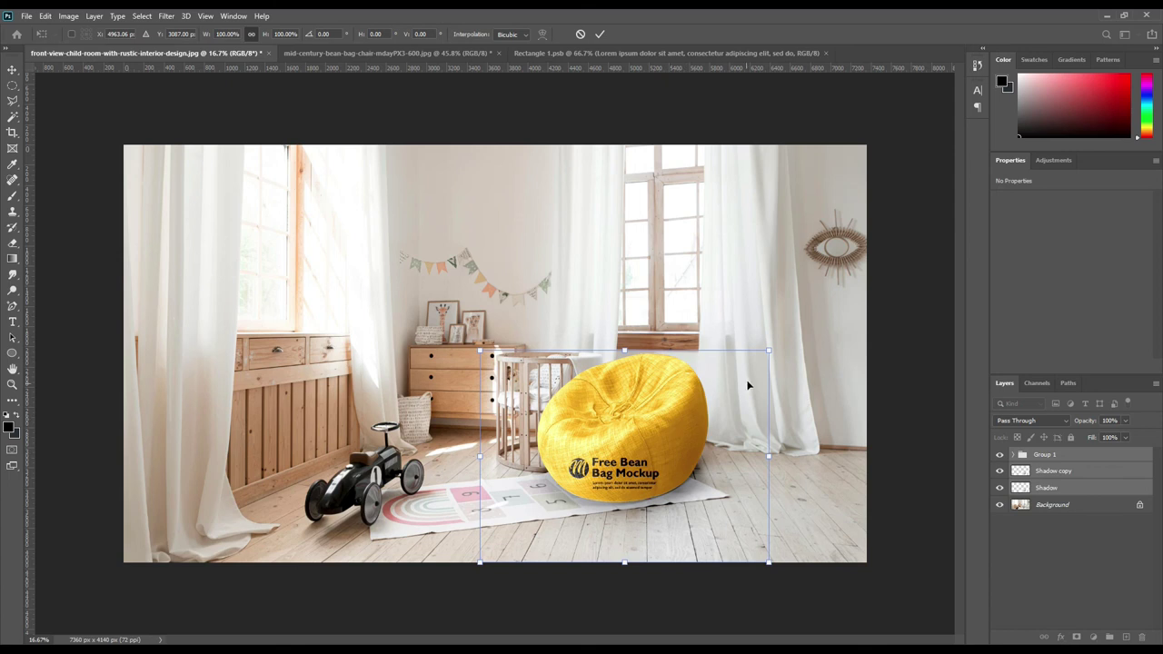
pyautogui.moveTo(767, 350); pyautogui.dragTo(743, 369)
pyautogui.moveTo(687, 473); pyautogui.dragTo(703, 465)
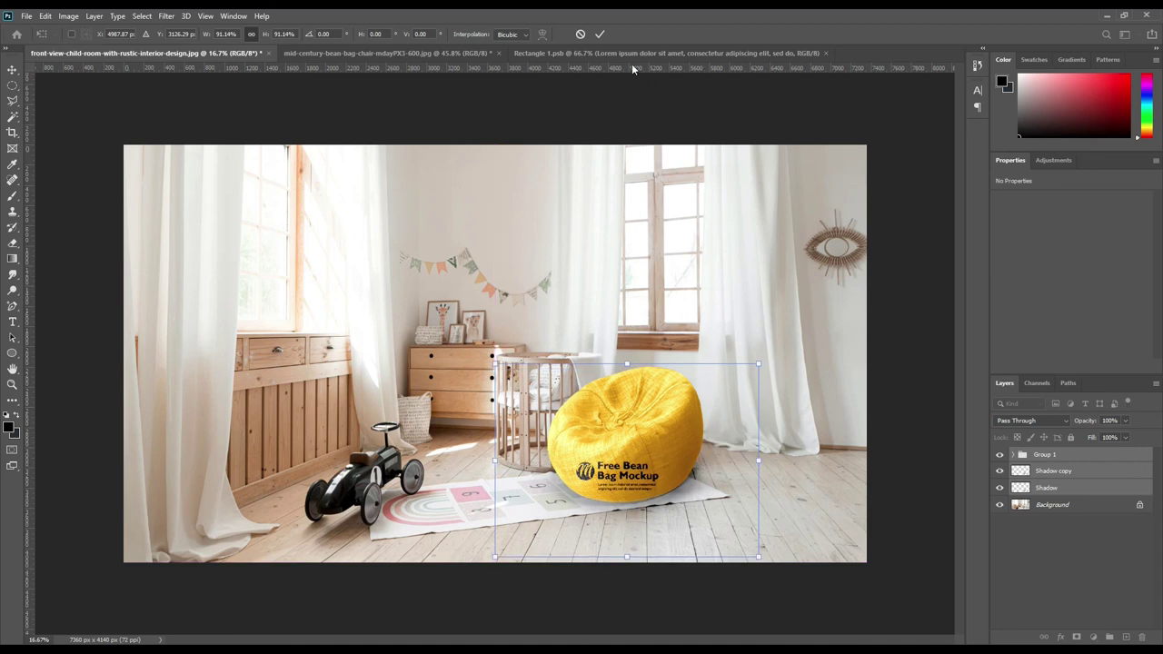
pyautogui.click(600, 34)
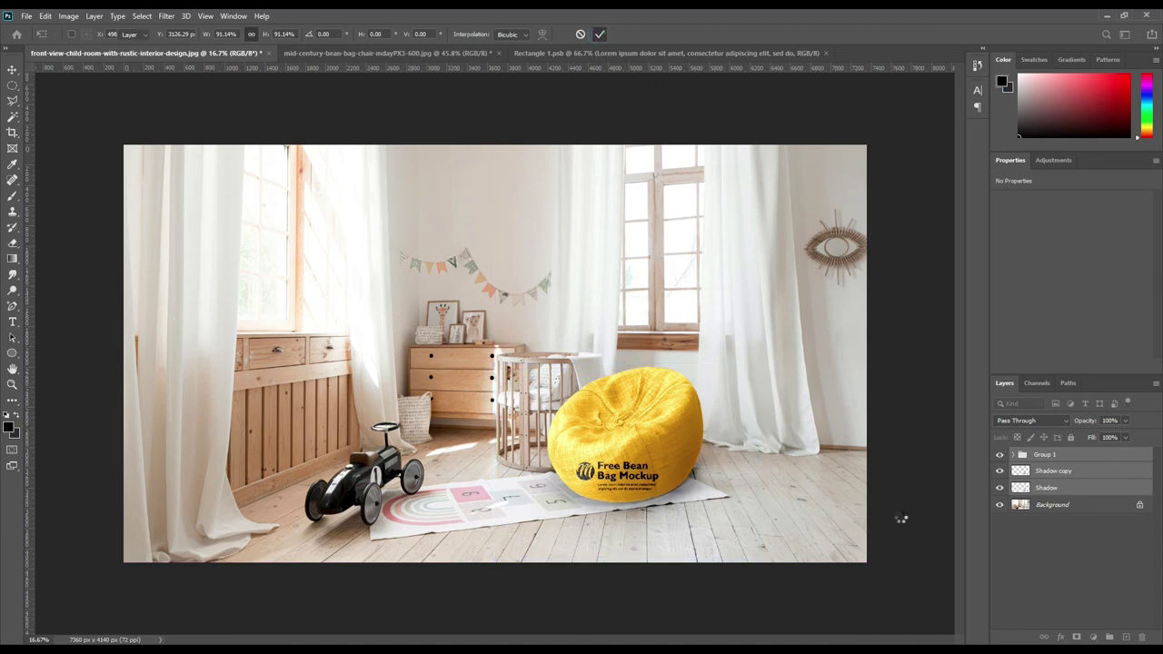
pyautogui.click(915, 475)
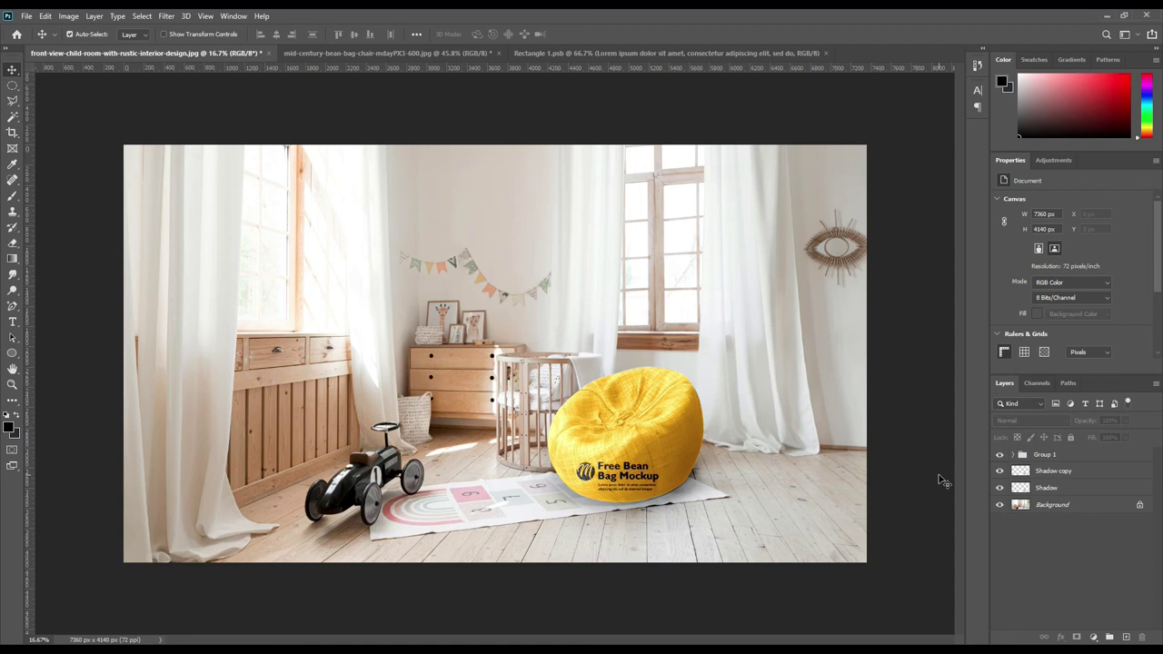